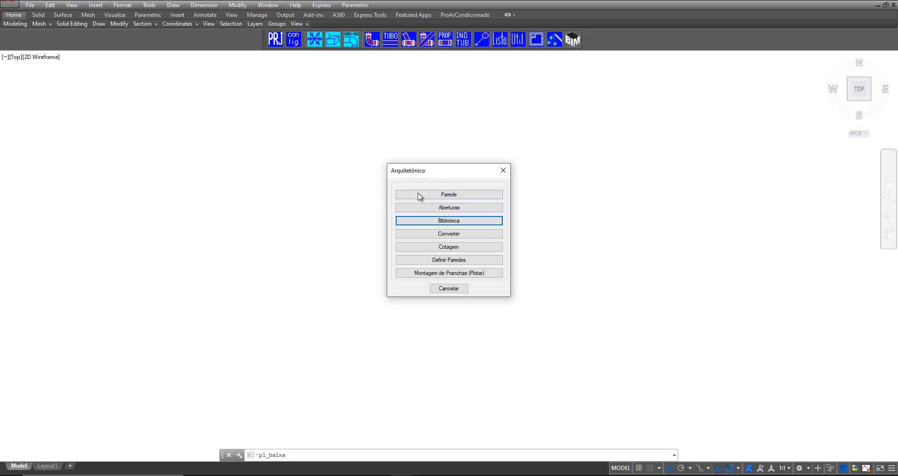
- Draw a closed rectangular room with the Parede wall tool, 4000 mm wide and 3000 mm deep
{"action": "left_click", "coordinate": [460, 195]}
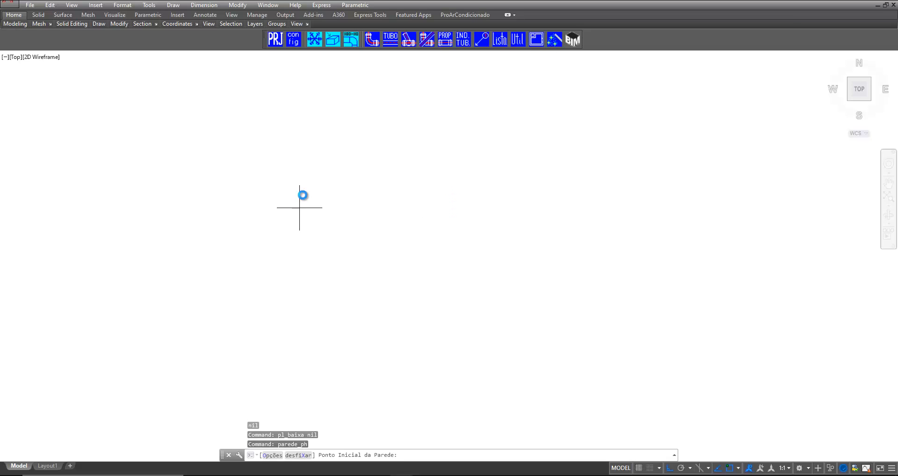
{"action": "left_click", "coordinate": [311, 179]}
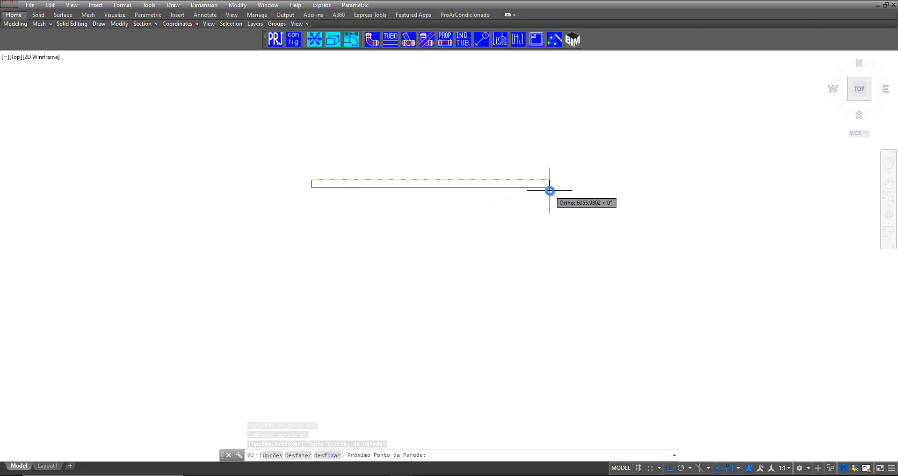
{"action": "type", "text": "4000"}
{"action": "key", "text": "Return"}
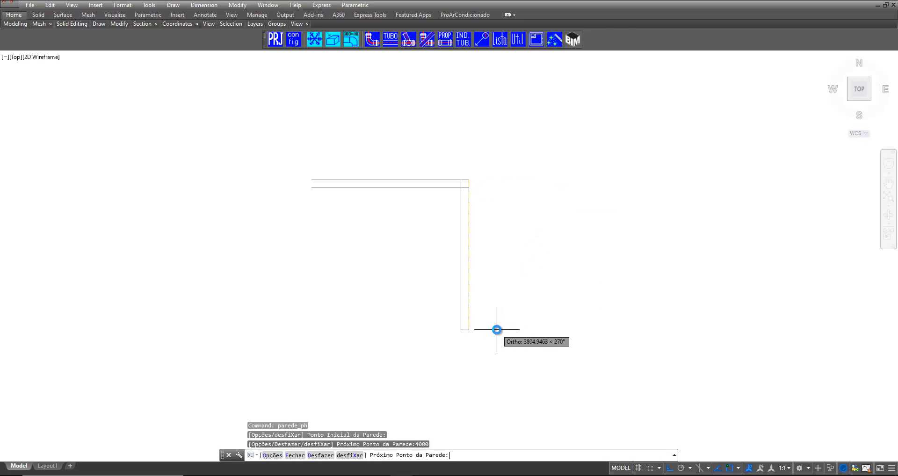
{"action": "type", "text": "3000"}
{"action": "key", "text": "Return"}
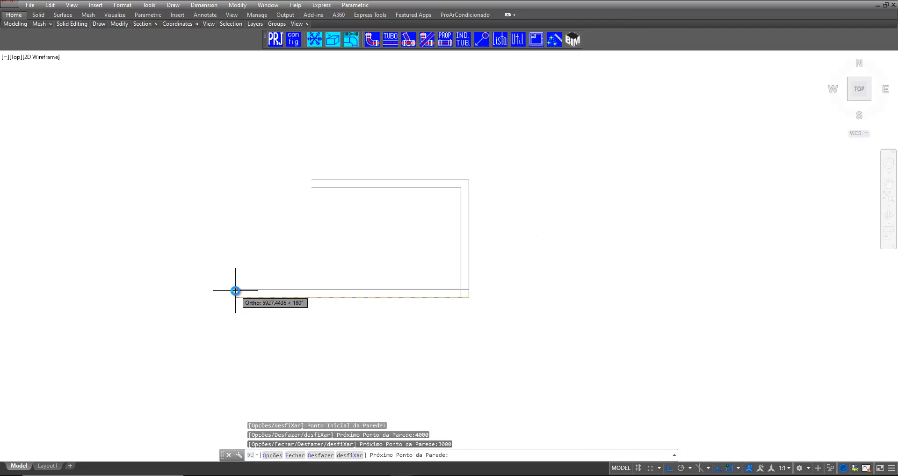
{"action": "type", "text": "4000"}
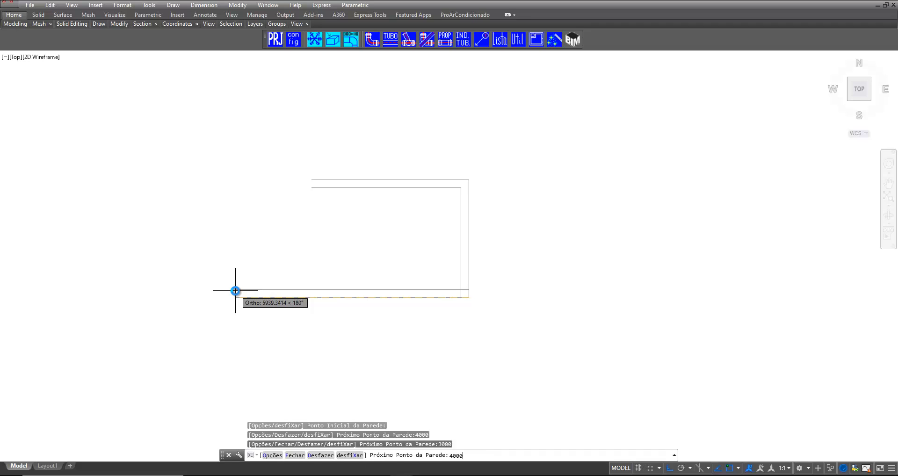
{"action": "key", "text": "Return"}
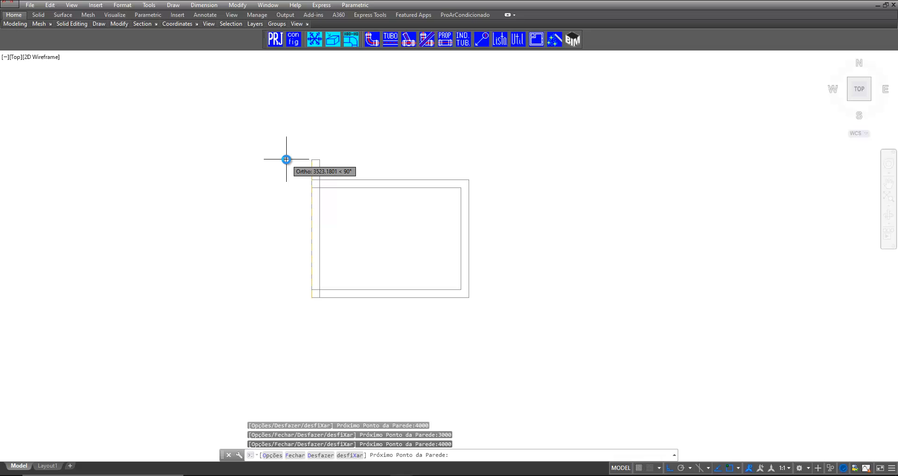
{"action": "type", "text": "f"}
{"action": "key", "text": "Return"}
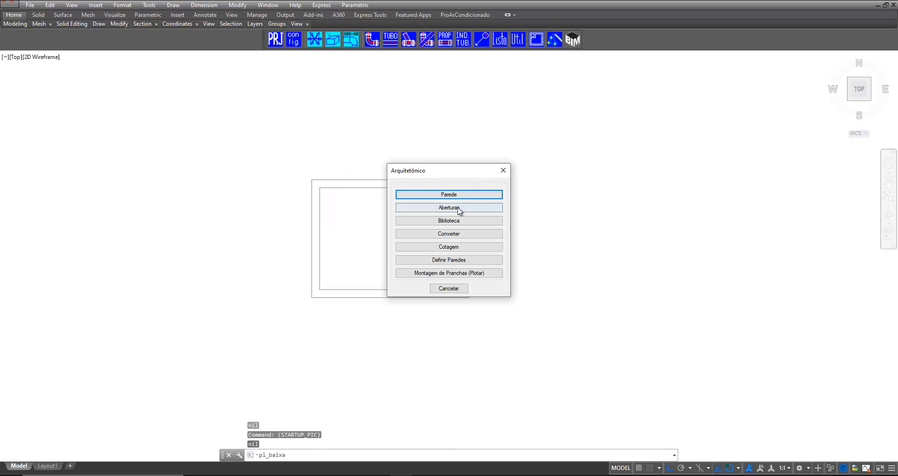
- Insert a "Porta aberta (arco)" door in the new room's lower wall near its right corner, swinging inward
{"action": "left_click", "coordinate": [467, 207]}
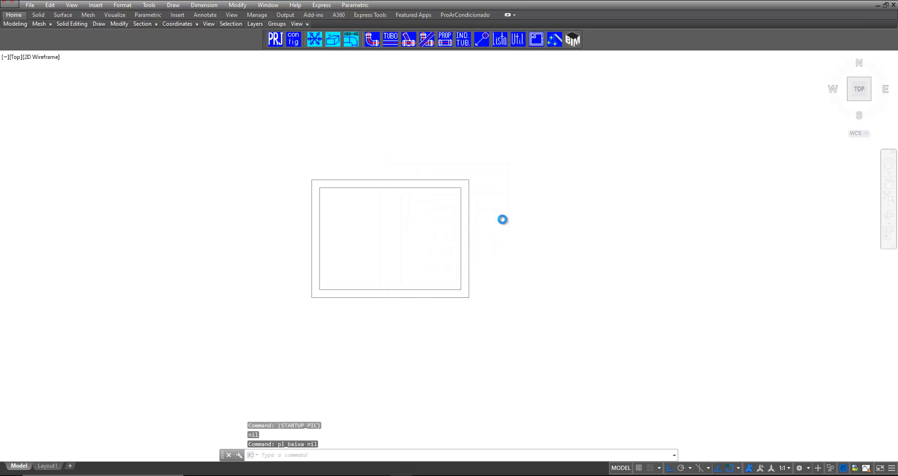
{"action": "left_click", "coordinate": [433, 220]}
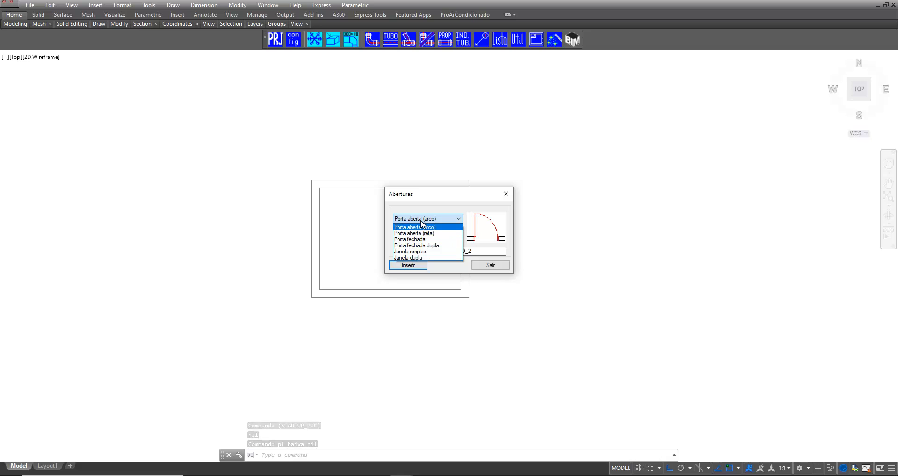
{"action": "left_click", "coordinate": [422, 224]}
{"action": "left_click", "coordinate": [420, 266]}
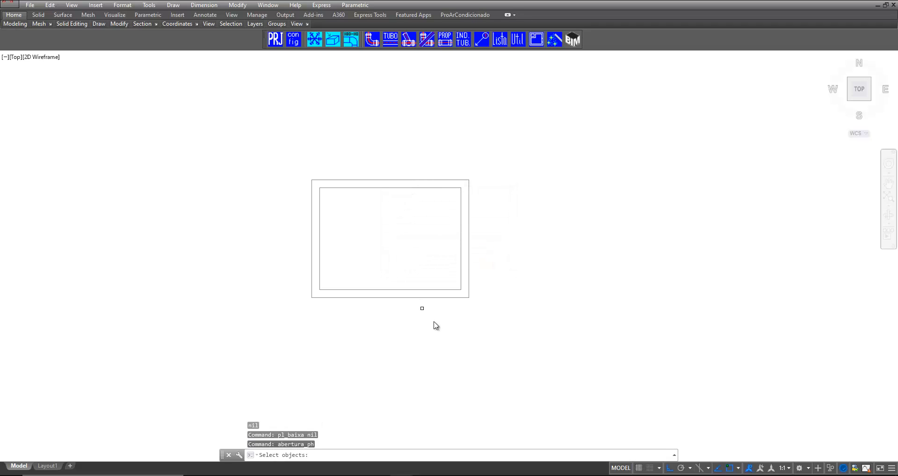
{"action": "left_click", "coordinate": [445, 311]}
{"action": "left_click", "coordinate": [411, 273]}
{"action": "right_click", "coordinate": [413, 273]}
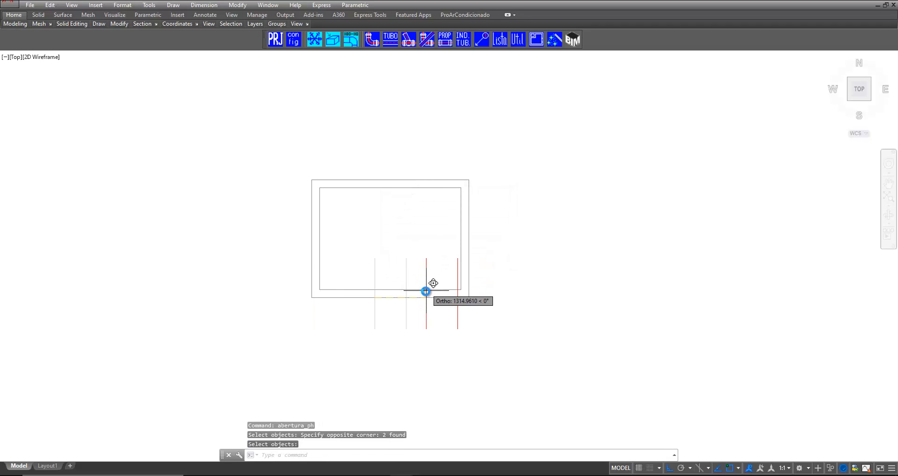
{"action": "left_click", "coordinate": [424, 290]}
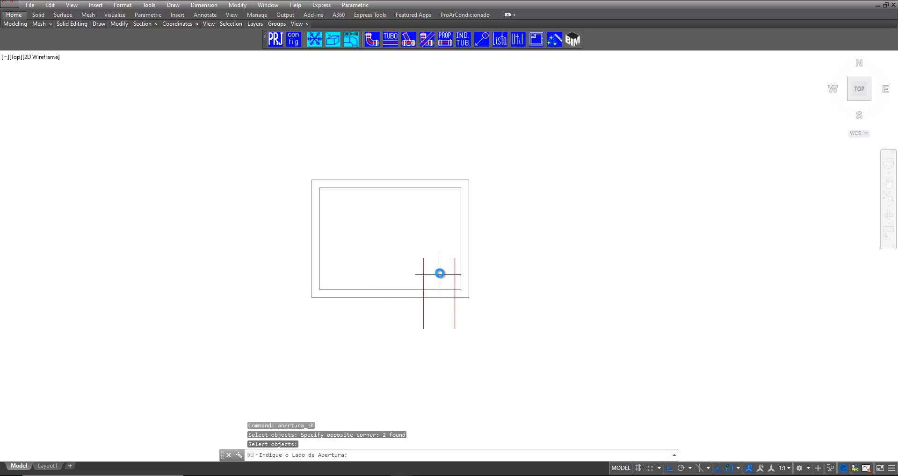
{"action": "left_click", "coordinate": [465, 257]}
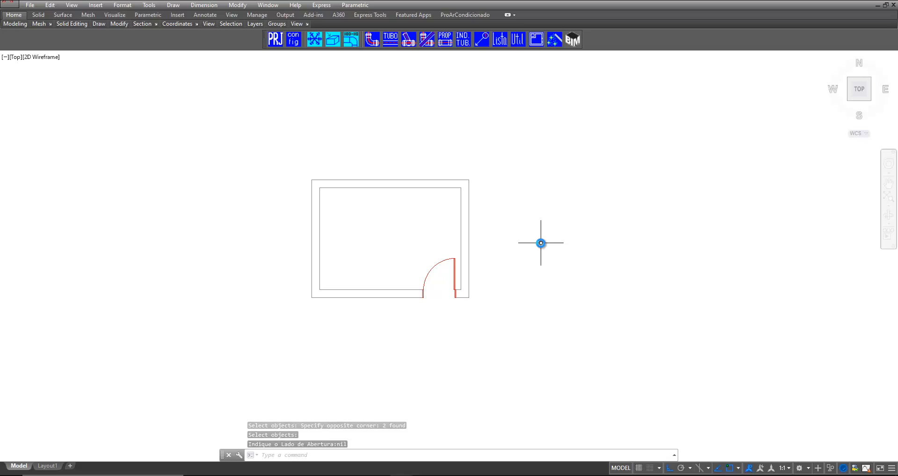
- Start recognizing the existing house floor plan's walls for the thermal load, selecting the whole plan and accepting 140 mm as the wall thickness
{"action": "scroll", "coordinate": [541, 243], "scroll_direction": "down", "scroll_amount": 3}
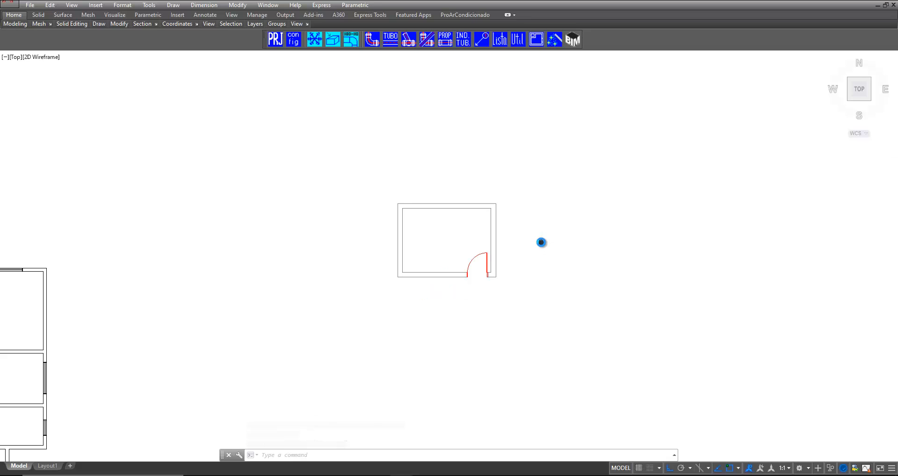
{"action": "scroll", "coordinate": [541, 242], "scroll_direction": "down", "scroll_amount": 5}
{"action": "scroll", "coordinate": [458, 260], "scroll_direction": "up", "scroll_amount": 6}
{"action": "mouse_move", "coordinate": [377, 263]}
{"action": "middle_mouse_down"}
{"action": "mouse_move", "coordinate": [429, 217]}
{"action": "mouse_move", "coordinate": [358, 179]}
{"action": "middle_mouse_up"}
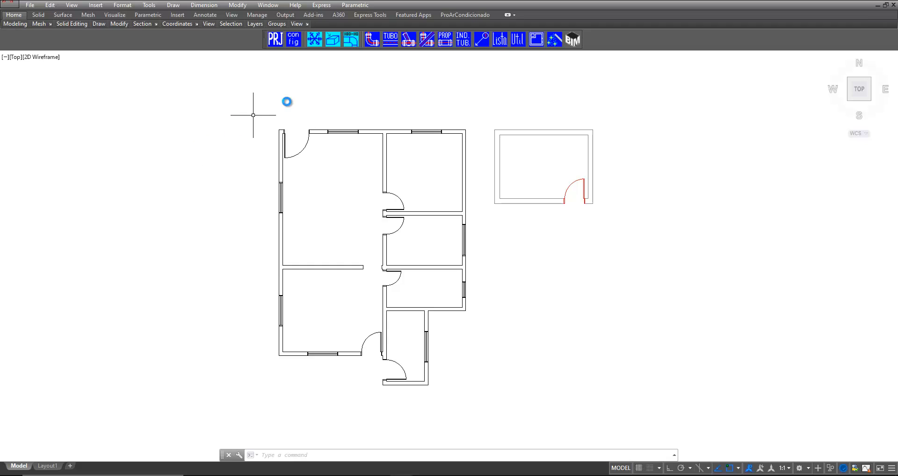
{"action": "left_click", "coordinate": [333, 43]}
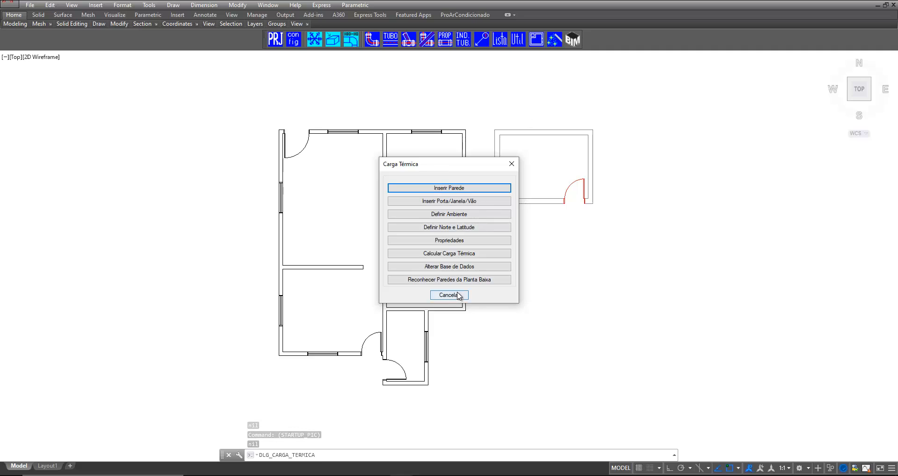
{"action": "left_click", "coordinate": [433, 280]}
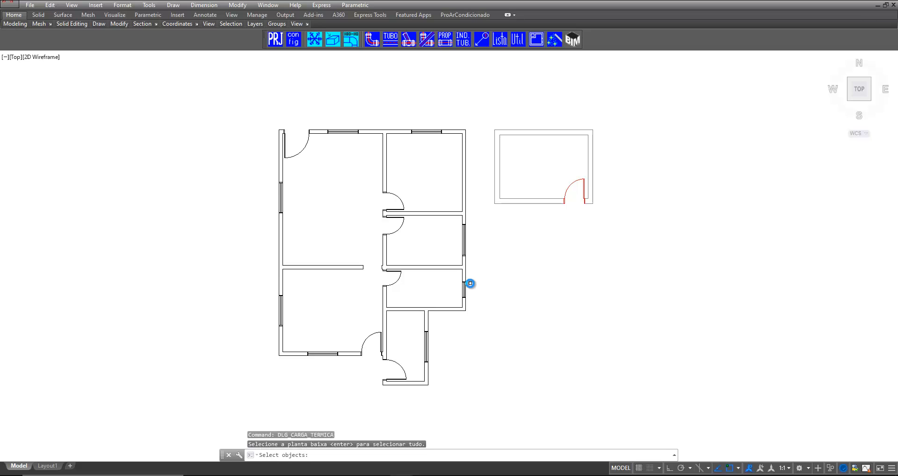
{"action": "left_click", "coordinate": [263, 108]}
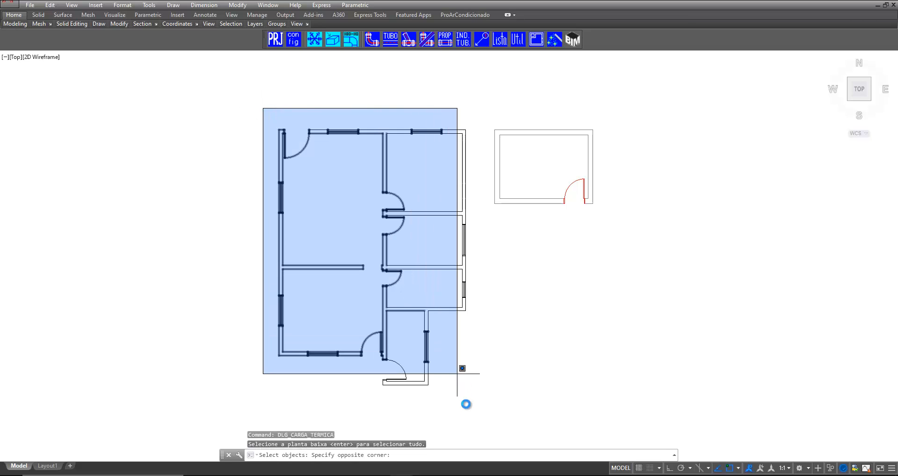
{"action": "left_click", "coordinate": [484, 410]}
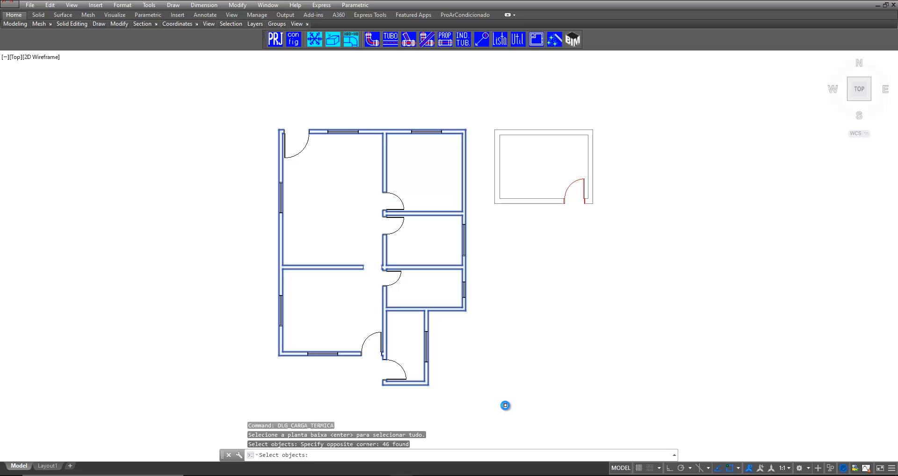
{"action": "key", "text": "Return"}
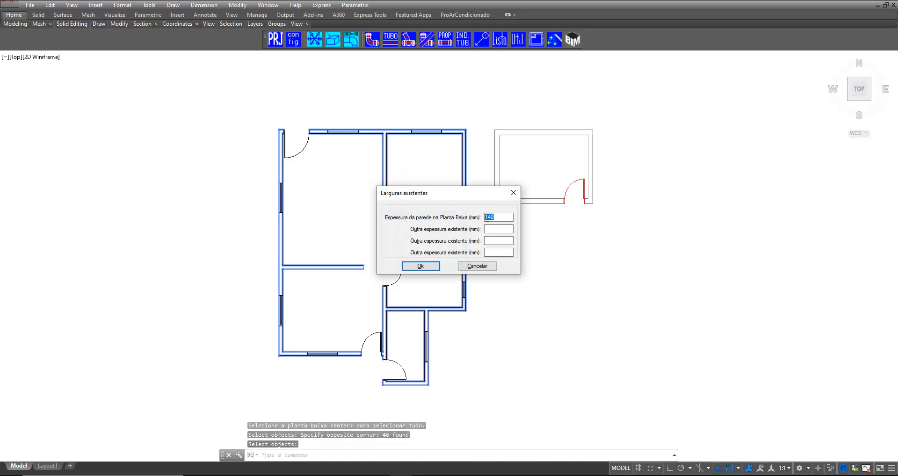
{"action": "left_click", "coordinate": [433, 263]}
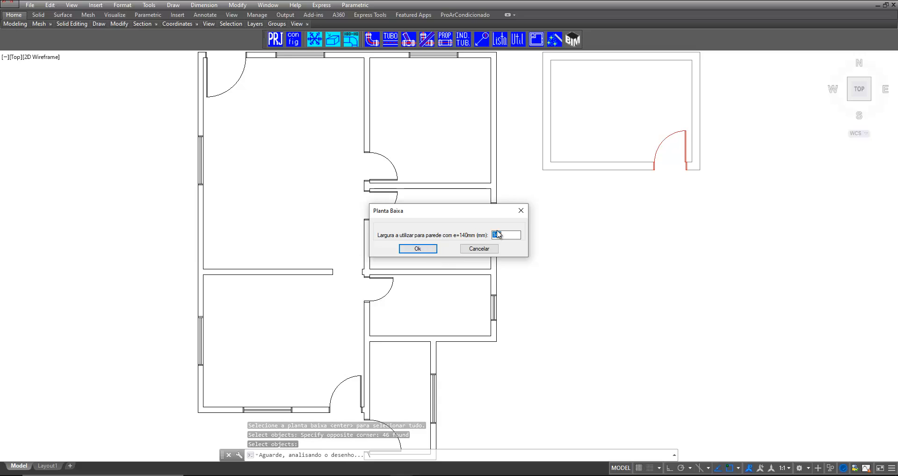
{"action": "left_click", "coordinate": [421, 249]}
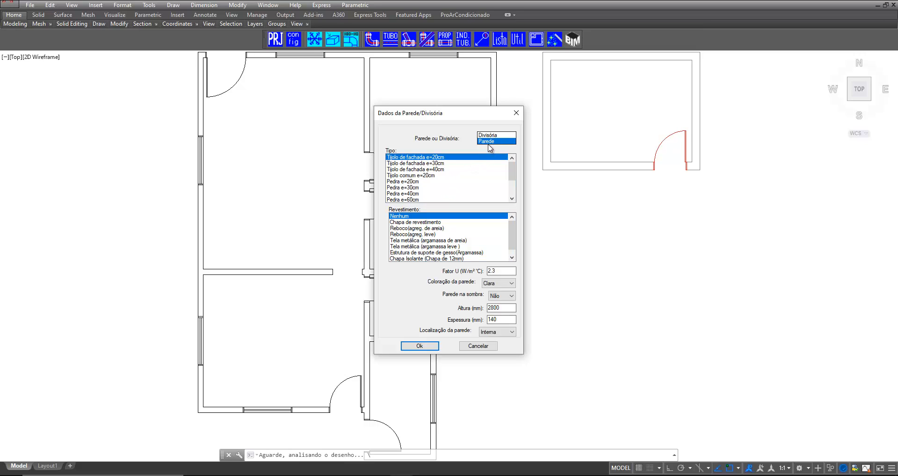
- Define the element as Parede with the type "Tijolo aparente - agreg. leve e=20cm"
{"action": "left_click", "coordinate": [490, 136]}
{"action": "left_click", "coordinate": [489, 141]}
{"action": "left_click", "coordinate": [443, 163]}
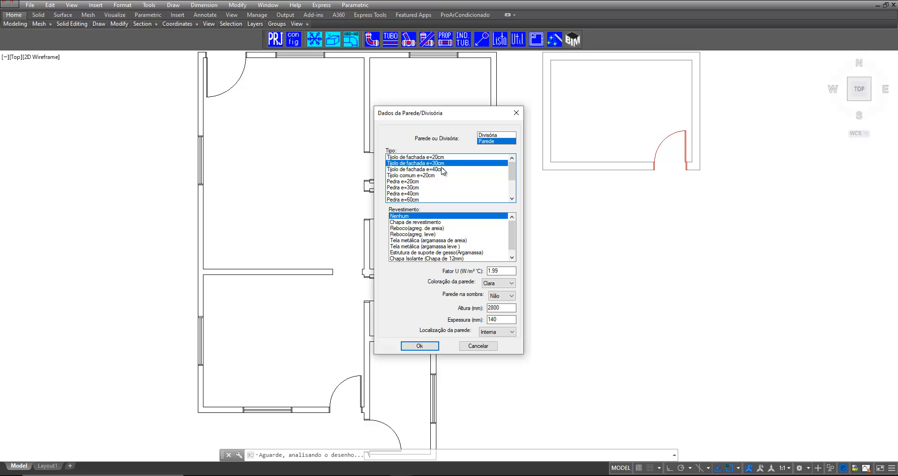
{"action": "left_click", "coordinate": [444, 169]}
{"action": "left_click", "coordinate": [493, 175]}
{"action": "left_click_drag", "start_coordinate": [512, 172], "coordinate": [515, 186]}
{"action": "left_click", "coordinate": [424, 169]}
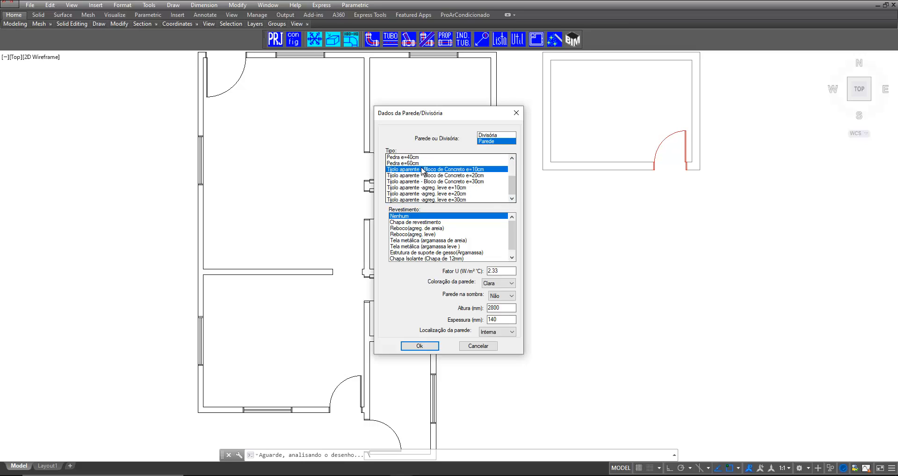
{"action": "left_click", "coordinate": [453, 188]}
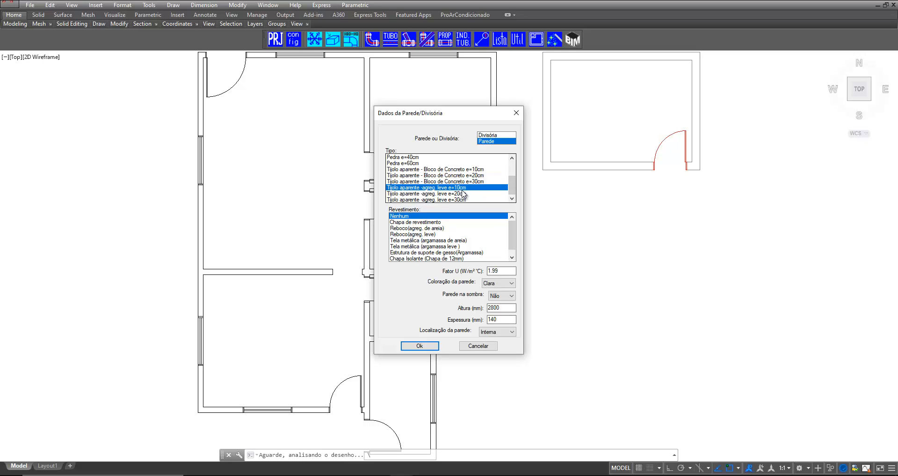
{"action": "left_click", "coordinate": [455, 193]}
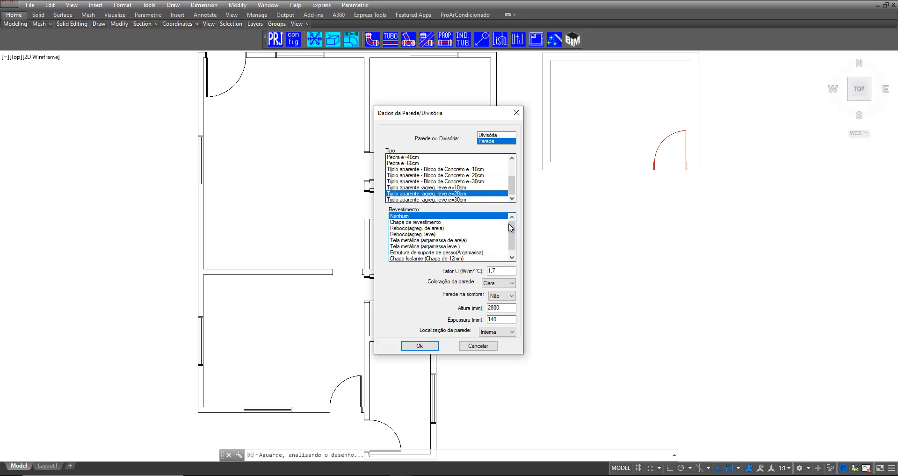
- Set the wall covering to "Reboco (agreg. leve)"
{"action": "left_click", "coordinate": [410, 258]}
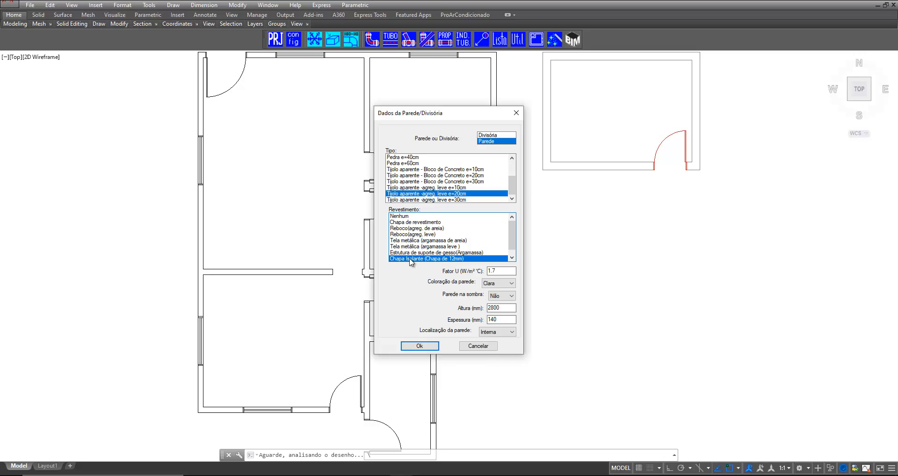
{"action": "left_click", "coordinate": [408, 253]}
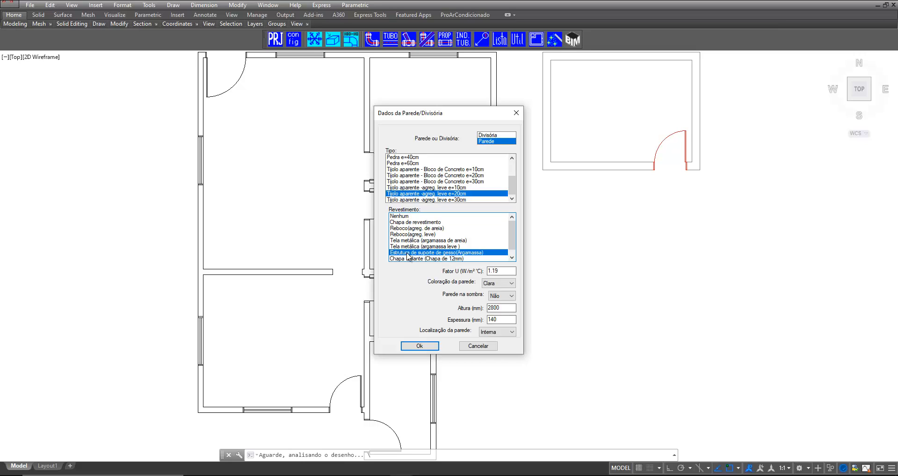
{"action": "left_click", "coordinate": [402, 246]}
{"action": "left_click", "coordinate": [401, 241]}
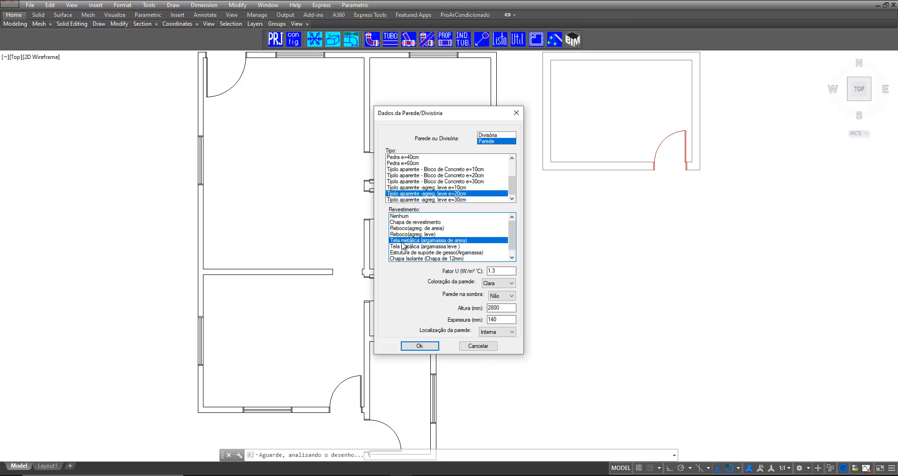
{"action": "left_click", "coordinate": [401, 235]}
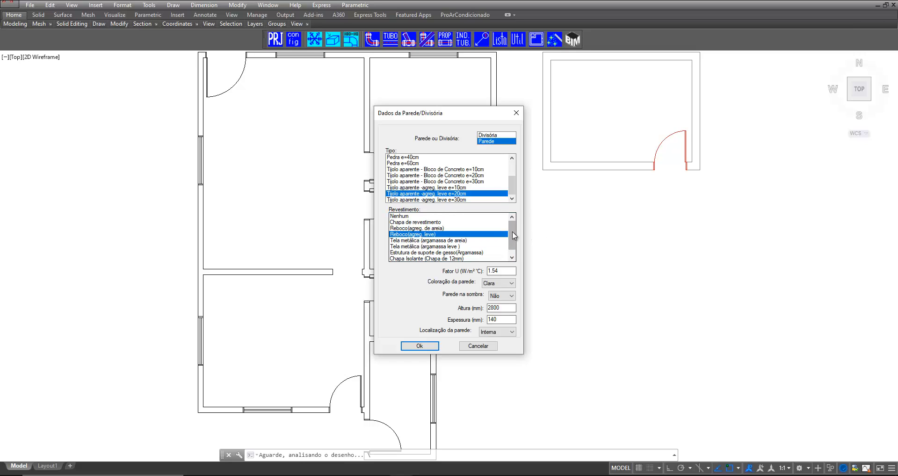
{"action": "scroll", "coordinate": [517, 247], "scroll_direction": "down", "scroll_amount": 1}
{"action": "left_click_drag", "start_coordinate": [516, 243], "coordinate": [497, 171]}
- Keep the wall colouring as Clara and set the wall-in-shade option to Sim
{"action": "left_click", "coordinate": [494, 284]}
{"action": "left_click", "coordinate": [494, 285]}
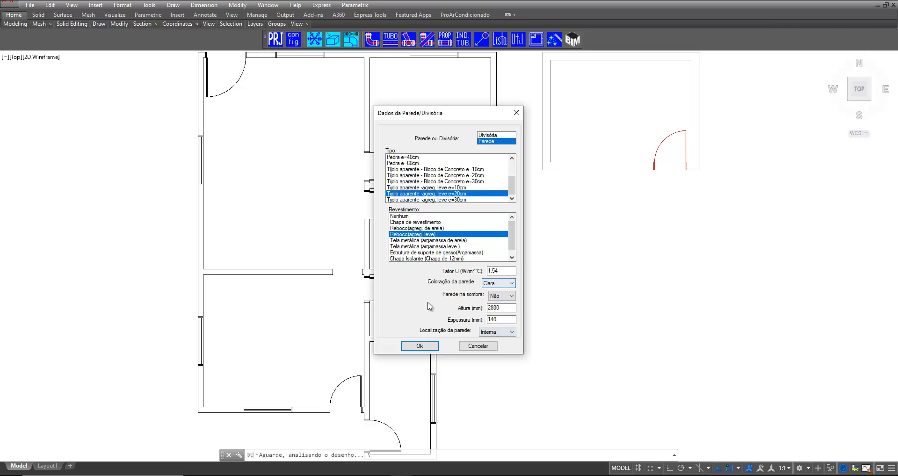
{"action": "left_click", "coordinate": [500, 295]}
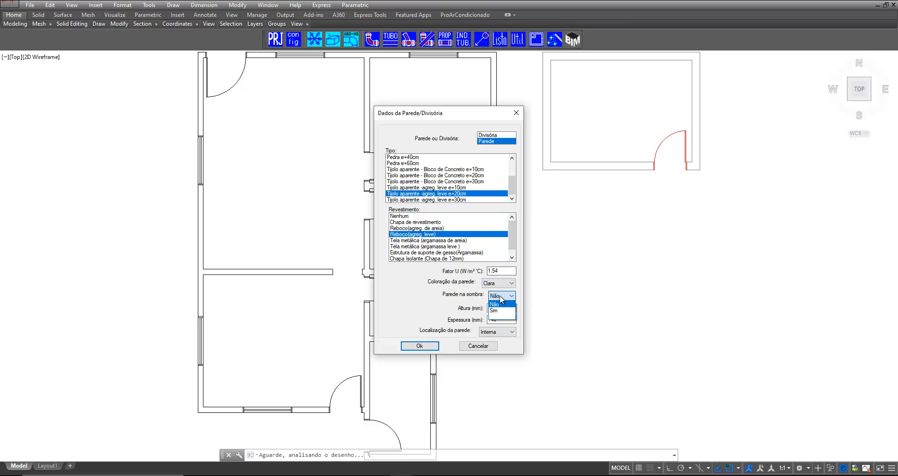
{"action": "left_click", "coordinate": [501, 296]}
{"action": "left_click", "coordinate": [500, 297]}
{"action": "left_click", "coordinate": [501, 310]}
{"action": "left_click", "coordinate": [501, 309]}
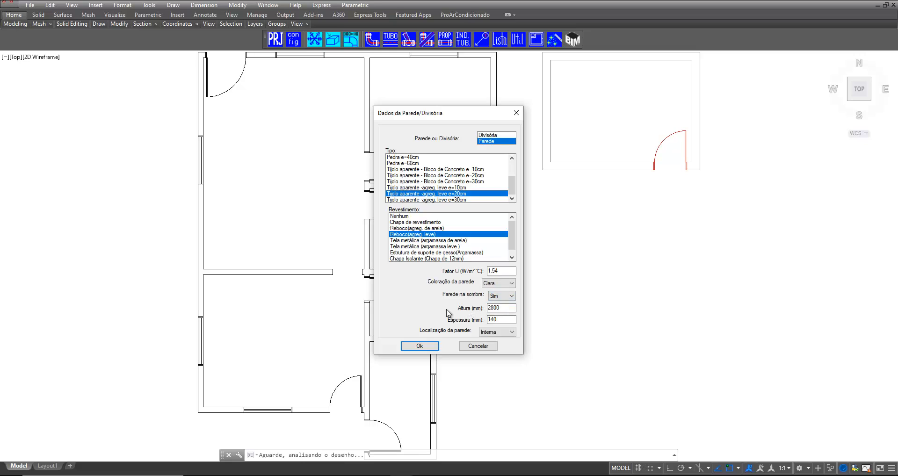
- Keep the wall height at 2800 mm and thickness at 140 mm, set its location to Externa, and accept the wall data
{"action": "double_click", "coordinate": [501, 308]}
{"action": "double_click", "coordinate": [500, 319]}
{"action": "left_click", "coordinate": [501, 332]}
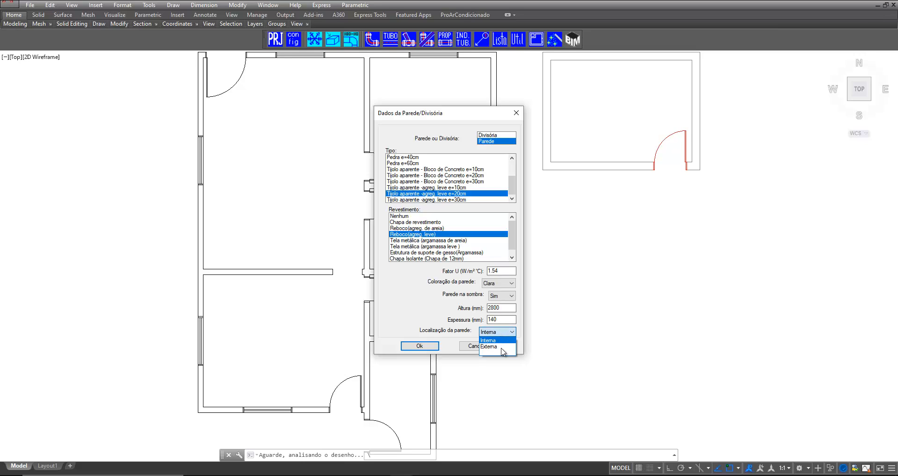
{"action": "left_click", "coordinate": [502, 347]}
{"action": "left_click", "coordinate": [420, 346]}
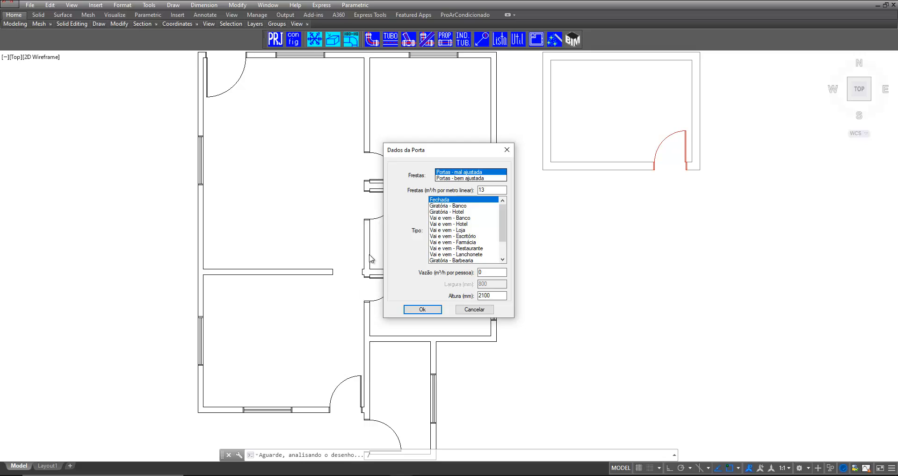
- Compare the two door gap options and set Frestas to "Portas - bem ajustada"
{"action": "left_click", "coordinate": [455, 178]}
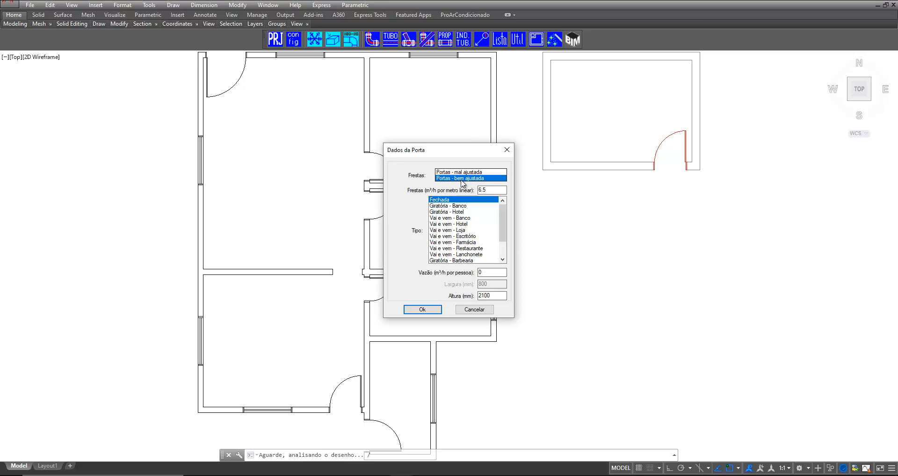
{"action": "left_click", "coordinate": [461, 172]}
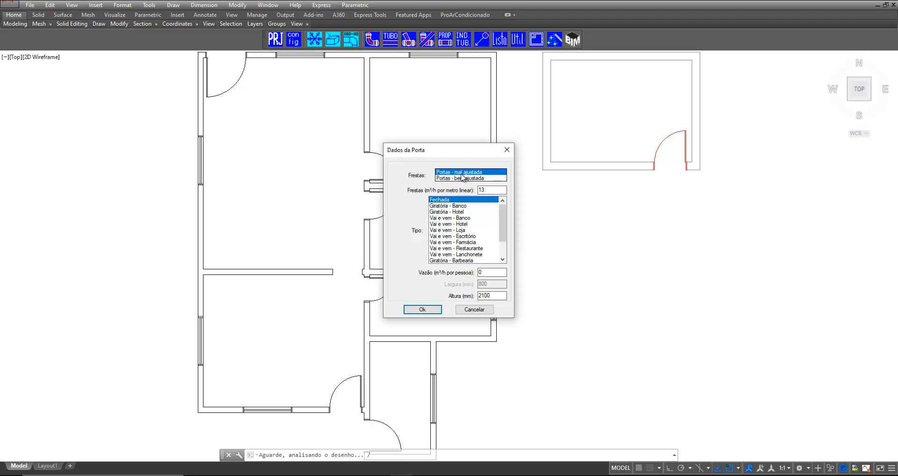
{"action": "left_click", "coordinate": [462, 179]}
- Look through the door types, keep Fechada with a height of 2100 mm, and accept the door data
{"action": "left_click_drag", "start_coordinate": [500, 226], "coordinate": [506, 252]}
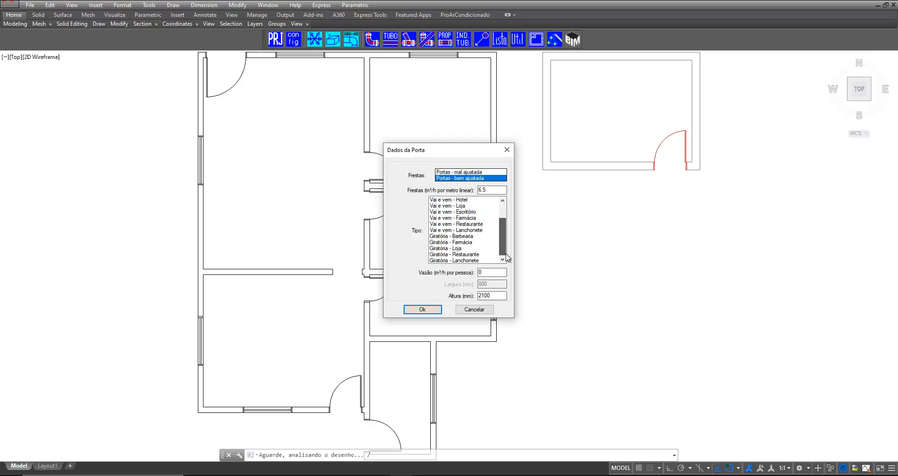
{"action": "left_click", "coordinate": [455, 260]}
{"action": "left_click_drag", "start_coordinate": [452, 257], "coordinate": [444, 206]}
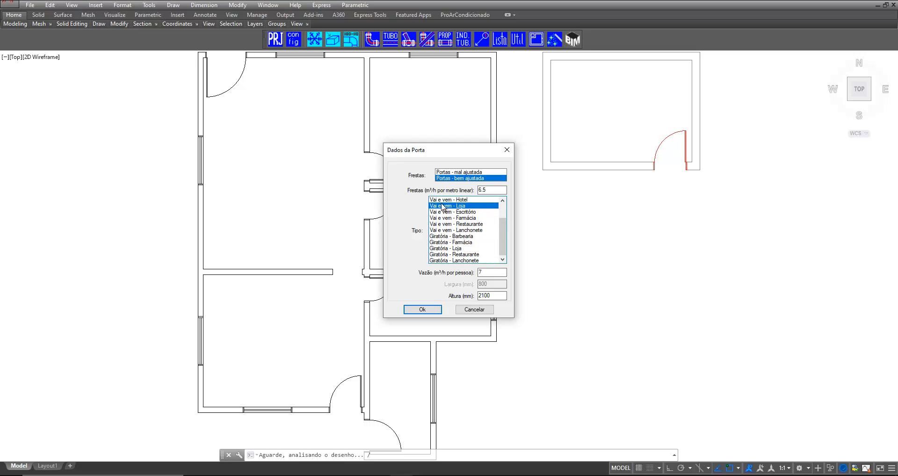
{"action": "left_click_drag", "start_coordinate": [499, 230], "coordinate": [462, 215]}
{"action": "left_click", "coordinate": [443, 201]}
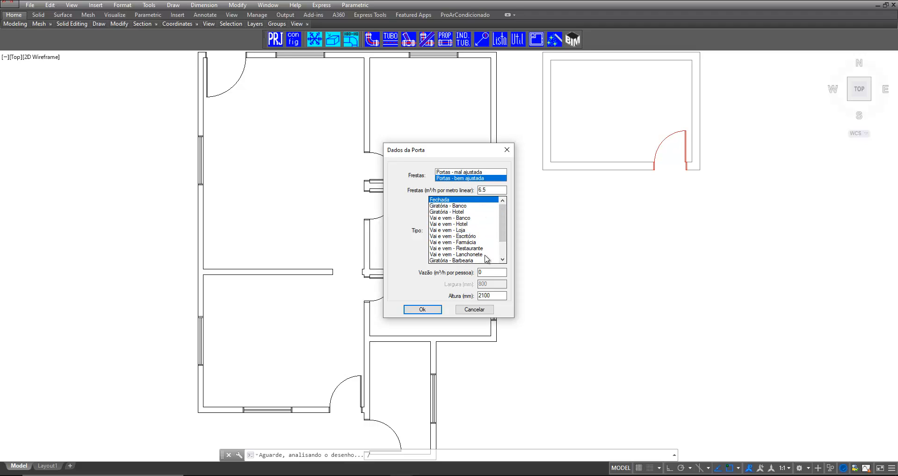
{"action": "left_click_drag", "start_coordinate": [489, 296], "coordinate": [468, 276]}
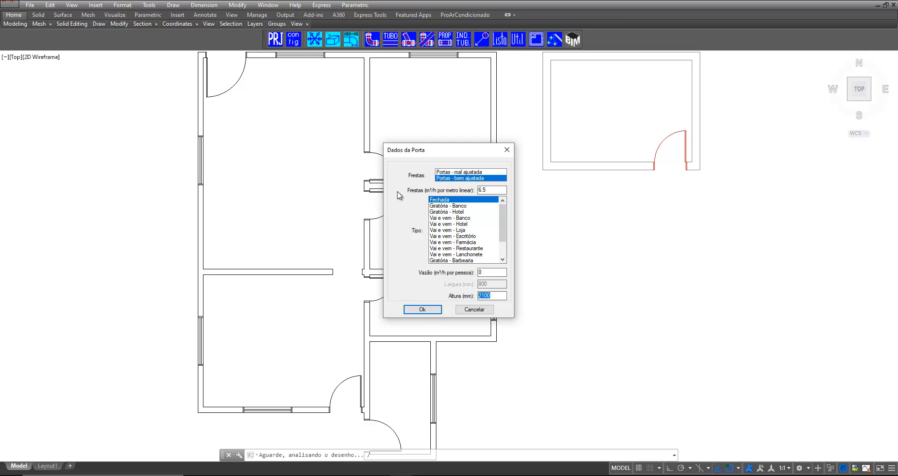
{"action": "left_click", "coordinate": [432, 310]}
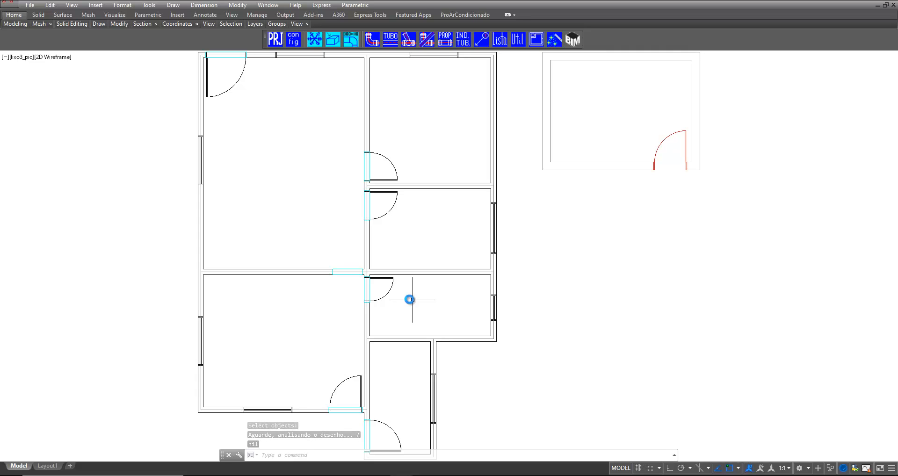
- Examine the recognized wall centrelines and the door and opening outlines around the central junction of the floor plan
{"action": "scroll", "coordinate": [318, 280], "scroll_direction": "up", "scroll_amount": 8}
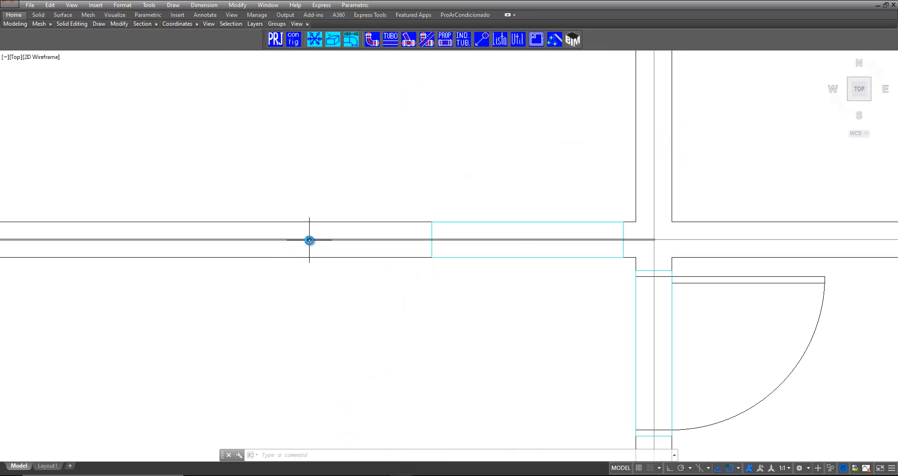
{"action": "mouse_move", "coordinate": [309, 240]}
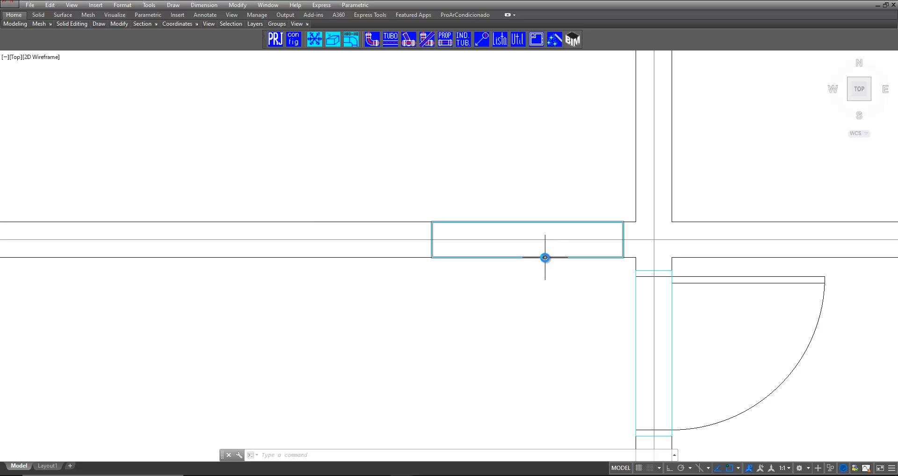
{"action": "scroll", "coordinate": [403, 253], "scroll_direction": "down", "scroll_amount": 3}
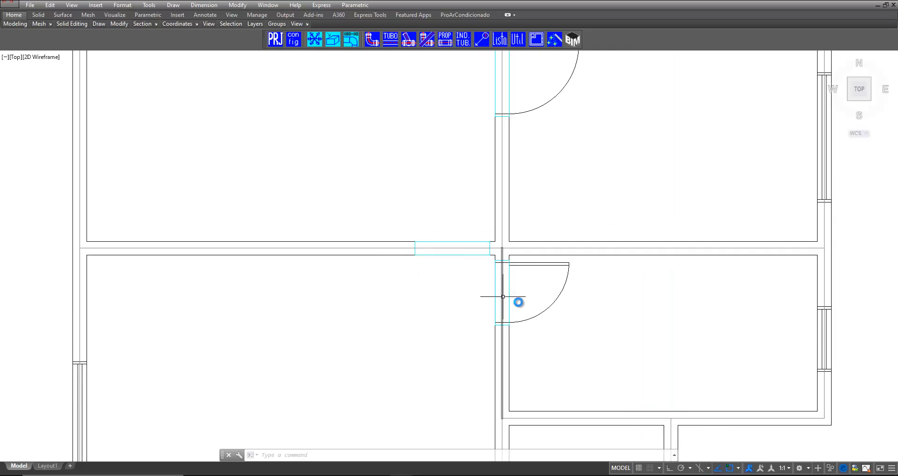
{"action": "scroll", "coordinate": [517, 301], "scroll_direction": "up", "scroll_amount": 3}
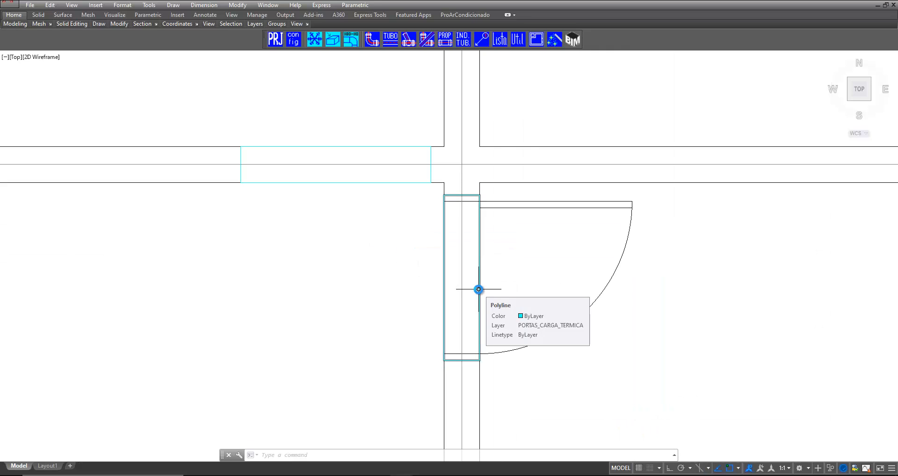
{"action": "scroll", "coordinate": [471, 284], "scroll_direction": "down", "scroll_amount": 5}
{"action": "scroll", "coordinate": [426, 299], "scroll_direction": "down", "scroll_amount": 2}
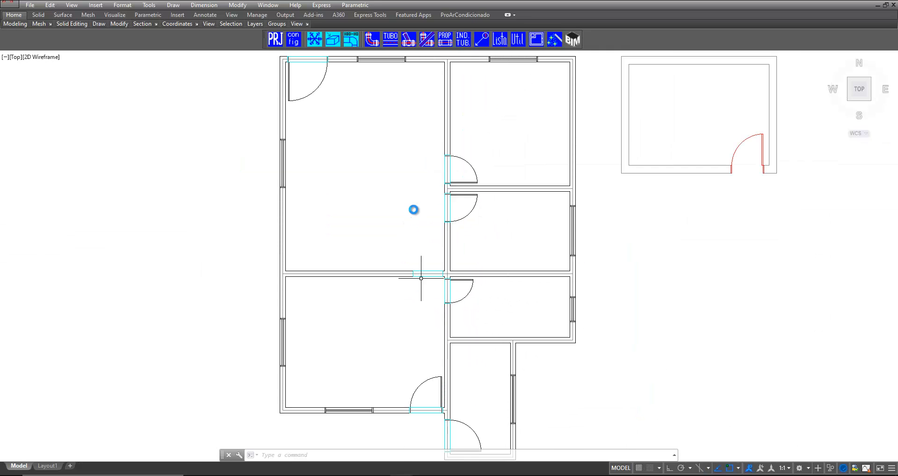
{"action": "scroll", "coordinate": [409, 195], "scroll_direction": "down", "scroll_amount": 2}
{"action": "mouse_move", "coordinate": [409, 195]}
{"action": "middle_mouse_down"}
{"action": "mouse_move", "coordinate": [407, 212]}
{"action": "mouse_move", "coordinate": [384, 215]}
{"action": "middle_mouse_up"}
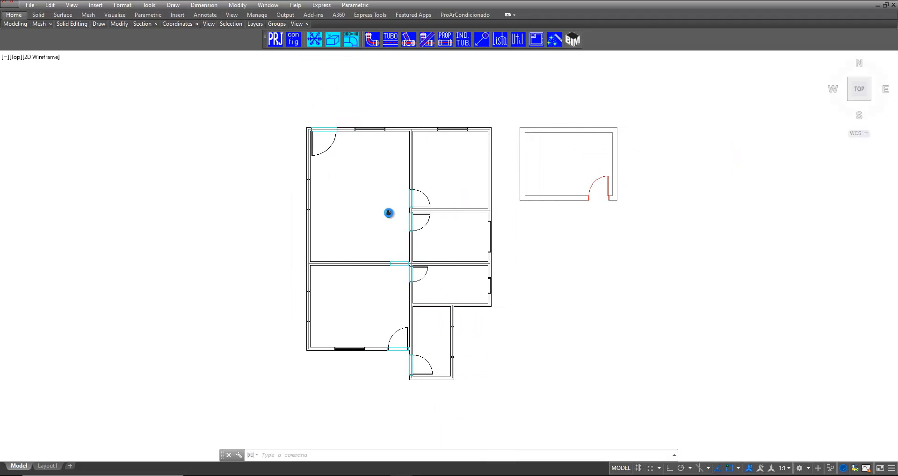
- Start inserting a window into the upper exterior wall of the large upper-left room
{"action": "scroll", "coordinate": [359, 125], "scroll_direction": "up", "scroll_amount": 10}
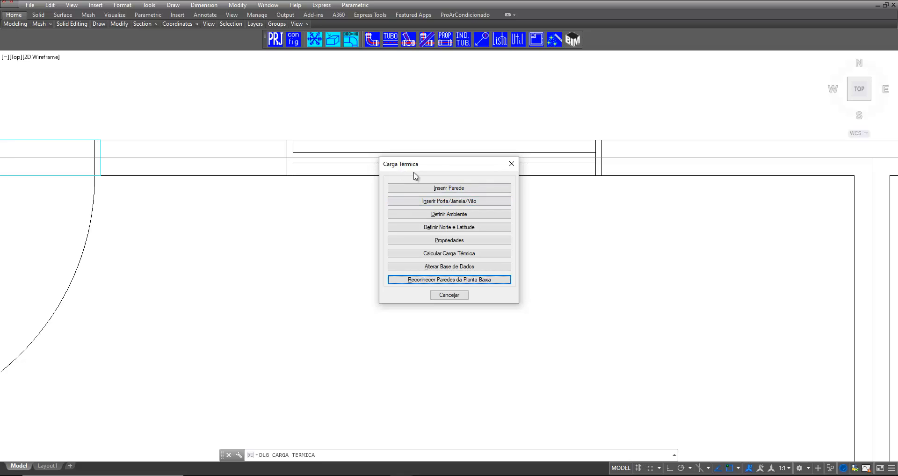
{"action": "left_click", "coordinate": [444, 202]}
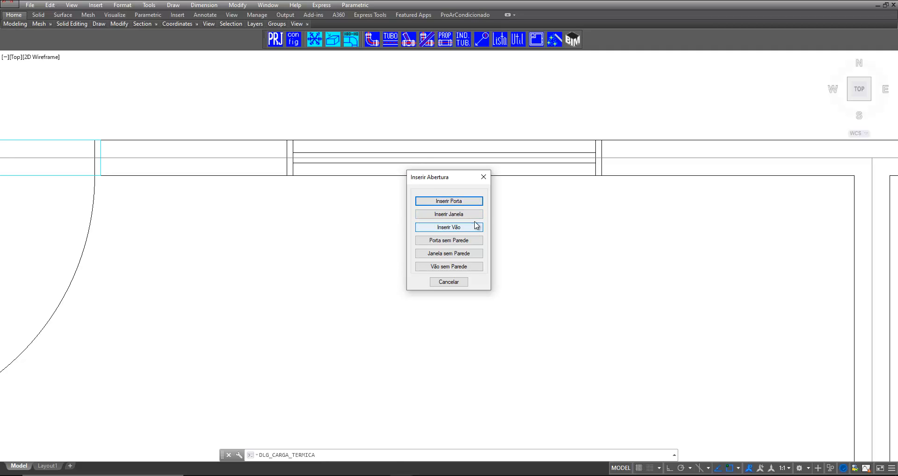
{"action": "left_click", "coordinate": [469, 214]}
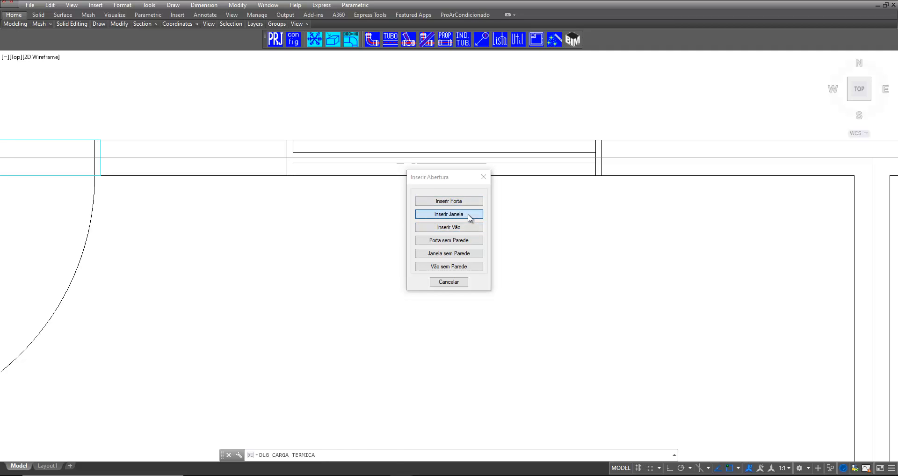
{"action": "left_click", "coordinate": [251, 161]}
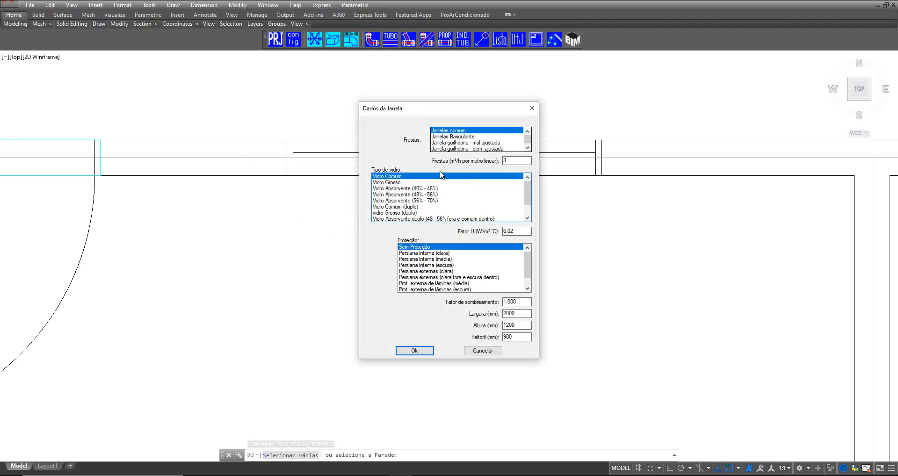
- Set the window gaps to "Janelas comum", the glass to "Vidro Absorvente (56% - 70%)" and the protection to "Persiana interna (escura)"
{"action": "left_click", "coordinate": [478, 136]}
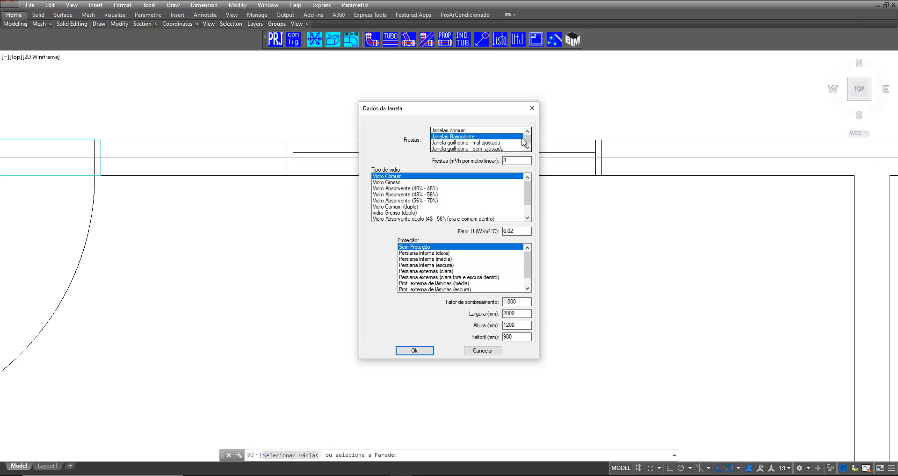
{"action": "scroll", "coordinate": [524, 142], "scroll_direction": "down", "scroll_amount": 1}
{"action": "left_click", "coordinate": [492, 142]}
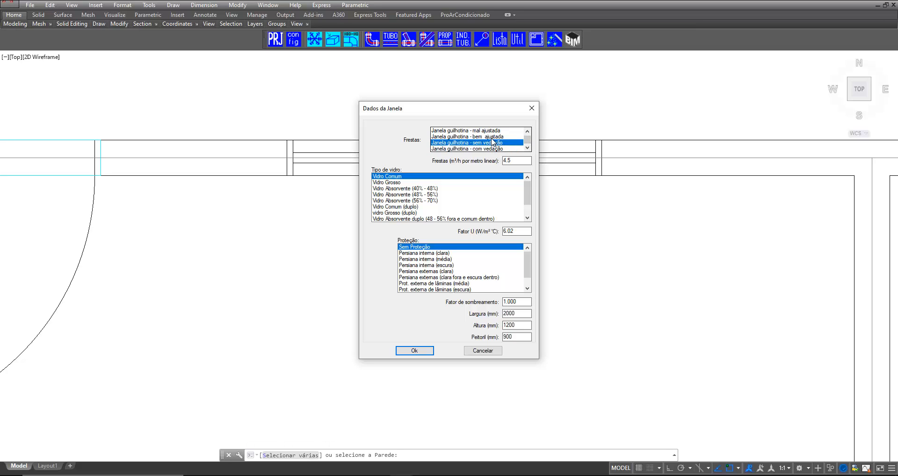
{"action": "left_click", "coordinate": [491, 136]}
{"action": "scroll", "coordinate": [491, 137], "scroll_direction": "up", "scroll_amount": 1}
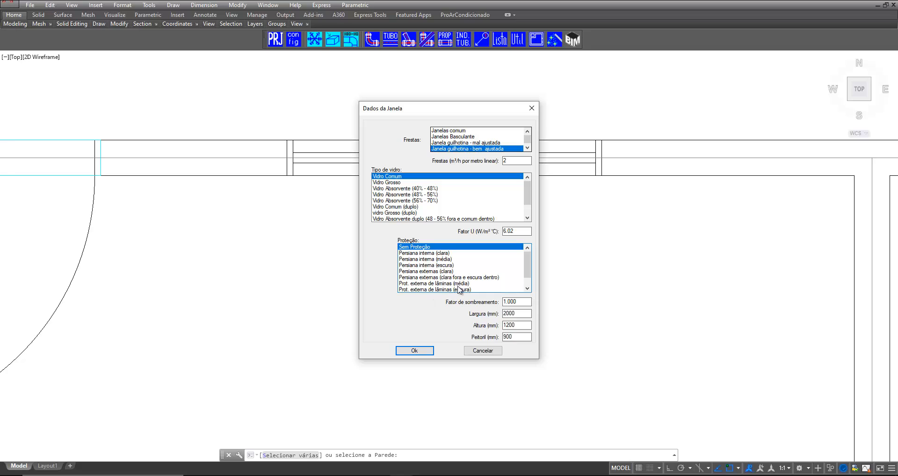
{"action": "left_click", "coordinate": [435, 285]}
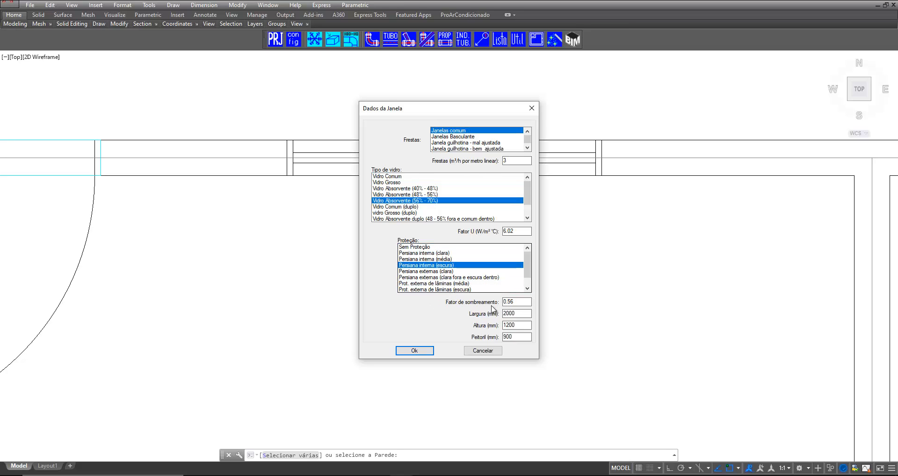
- Keep the window at 2000 mm wide and 1200 mm high, and place it centred on the drawn window in the upper wall
{"action": "left_click_drag", "start_coordinate": [523, 314], "coordinate": [467, 314]}
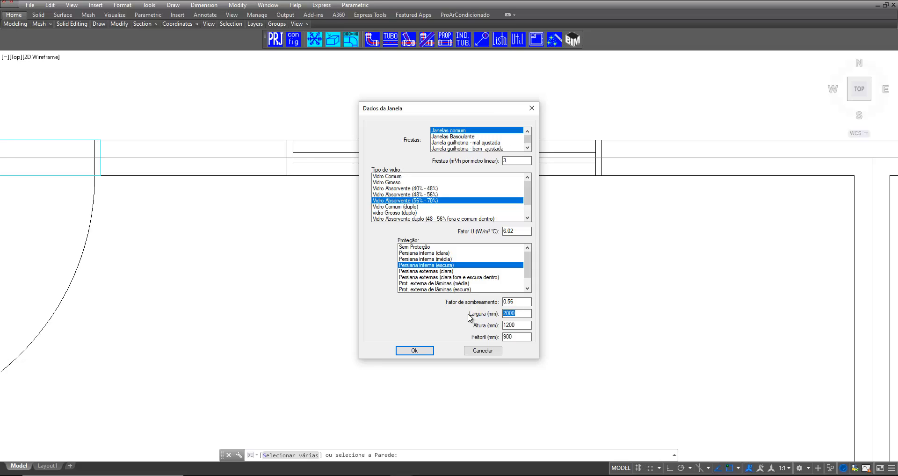
{"action": "left_click_drag", "start_coordinate": [526, 326], "coordinate": [504, 336]}
{"action": "left_click", "coordinate": [413, 350]}
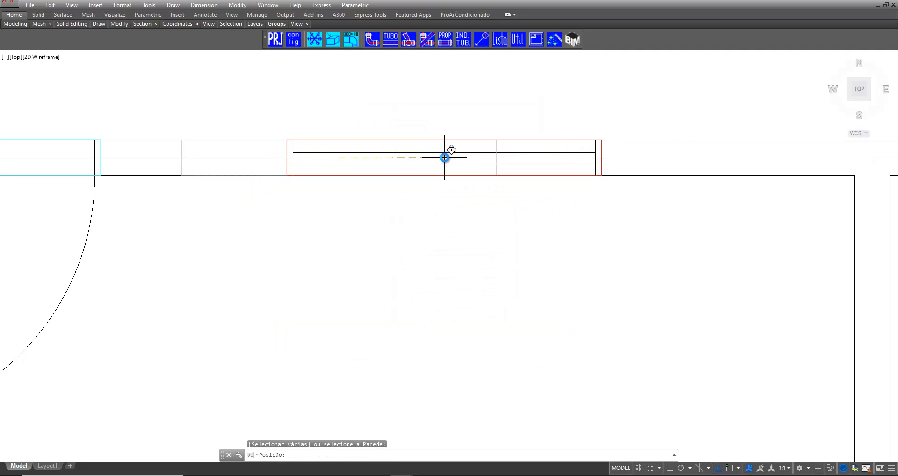
{"action": "left_click", "coordinate": [444, 157]}
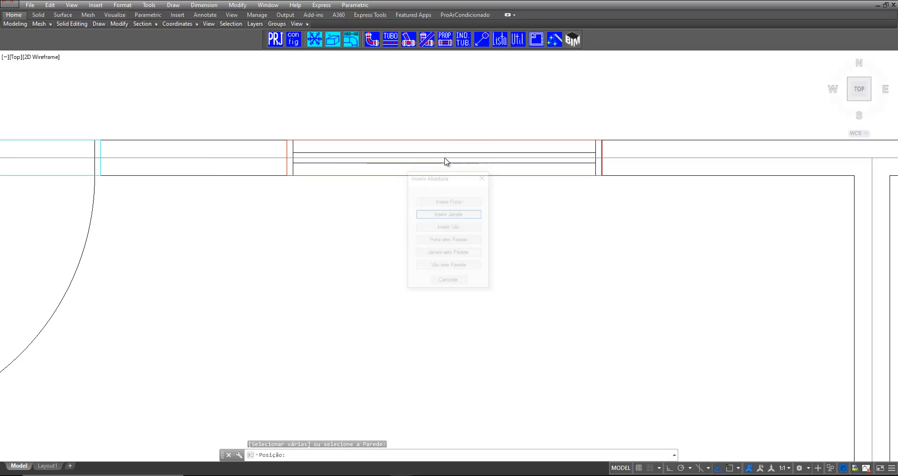
{"action": "left_click", "coordinate": [452, 281]}
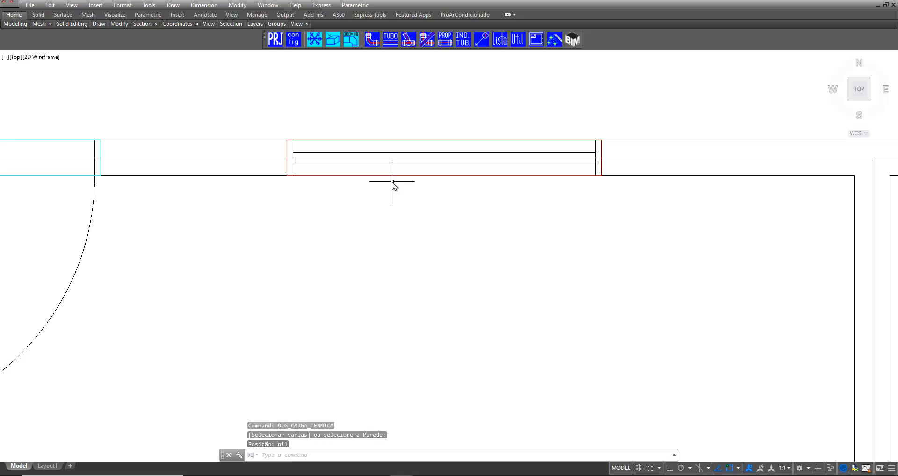
- Define an environment from the four walls enclosing the upper-right room
{"action": "key", "text": "Return"}
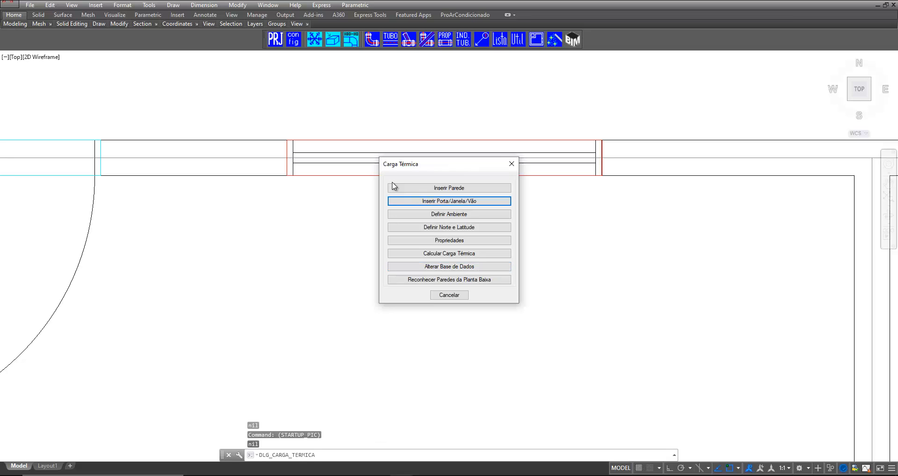
{"action": "left_click", "coordinate": [481, 215]}
{"action": "scroll", "coordinate": [339, 149], "scroll_direction": "down", "scroll_amount": 2}
{"action": "scroll", "coordinate": [335, 140], "scroll_direction": "down", "scroll_amount": 3}
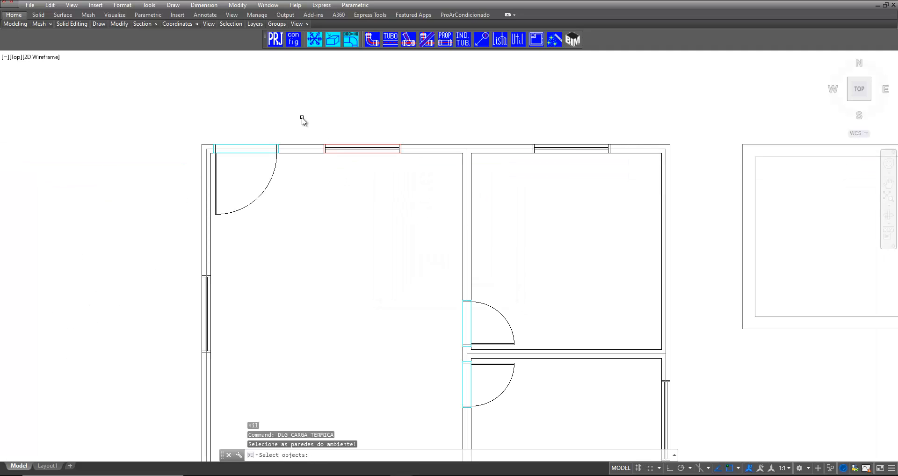
{"action": "left_click", "coordinate": [675, 150]}
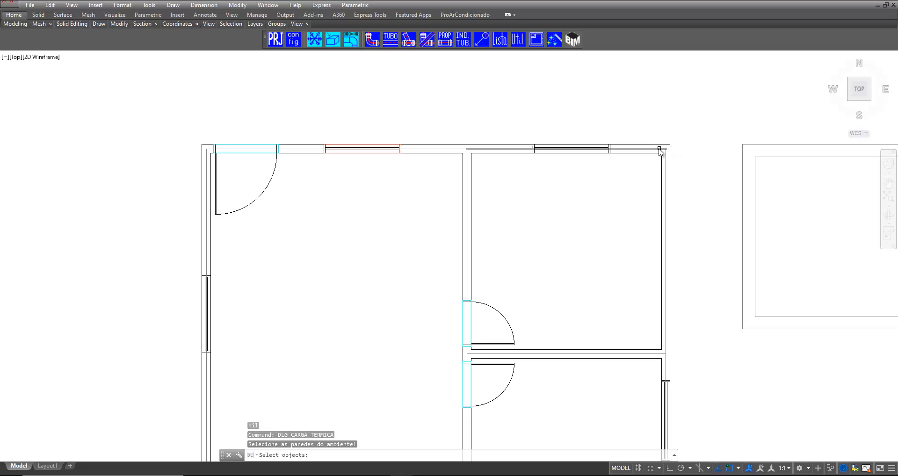
{"action": "left_click", "coordinate": [466, 243]}
{"action": "left_click", "coordinate": [552, 356]}
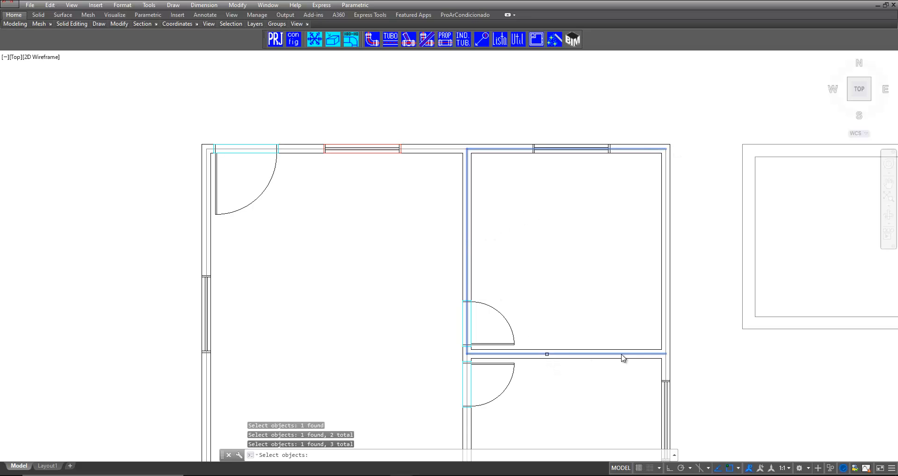
{"action": "left_click", "coordinate": [664, 333]}
{"action": "key", "text": "Return"}
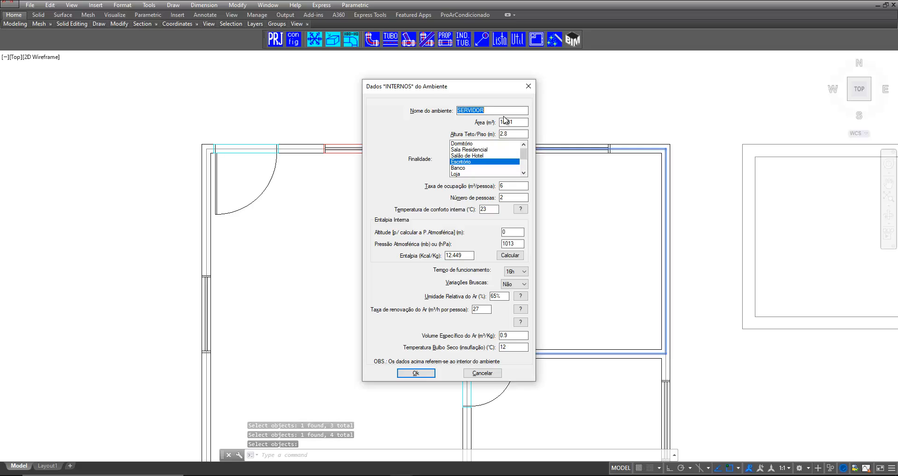
- Name the environment ESCRITÓRIO
{"action": "type", "text": "escr"}
{"action": "key", "text": "BackSpace"}
{"action": "key", "text": "BackSpace"}
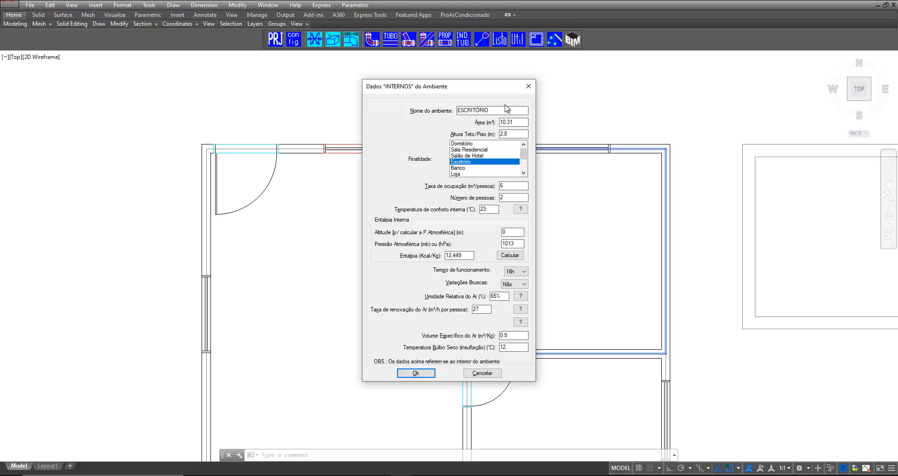
{"action": "key", "text": "Tab"}
{"action": "key", "text": "Tab"}
- Compare the default values of the Dormitório, Sala Residencial, Salão de Hotel and Banco purposes, and set the room's purpose to Escritório
{"action": "left_click", "coordinate": [478, 144]}
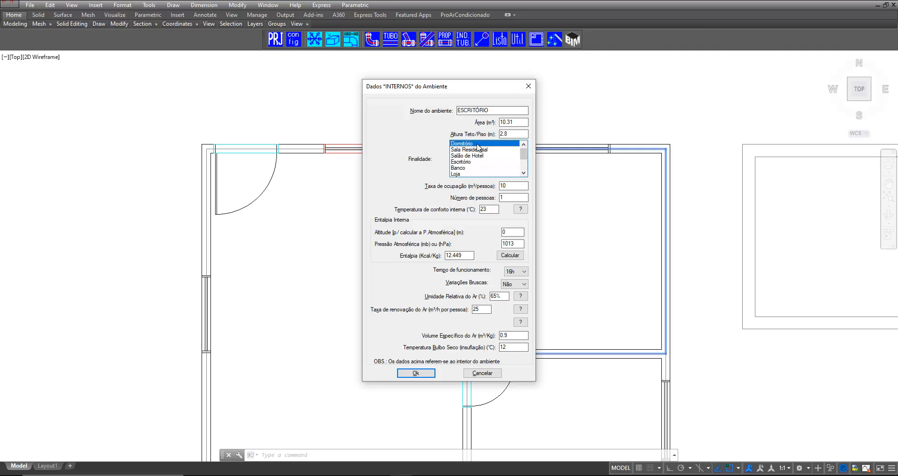
{"action": "left_click", "coordinate": [475, 149]}
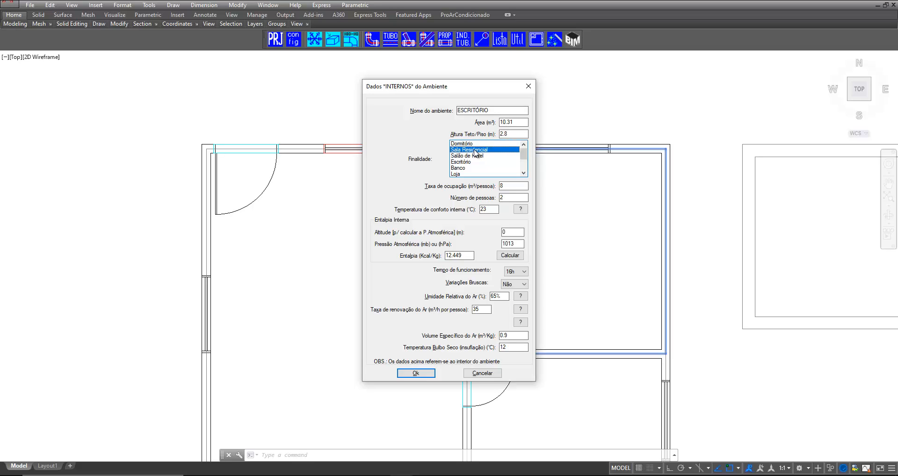
{"action": "left_click", "coordinate": [469, 156]}
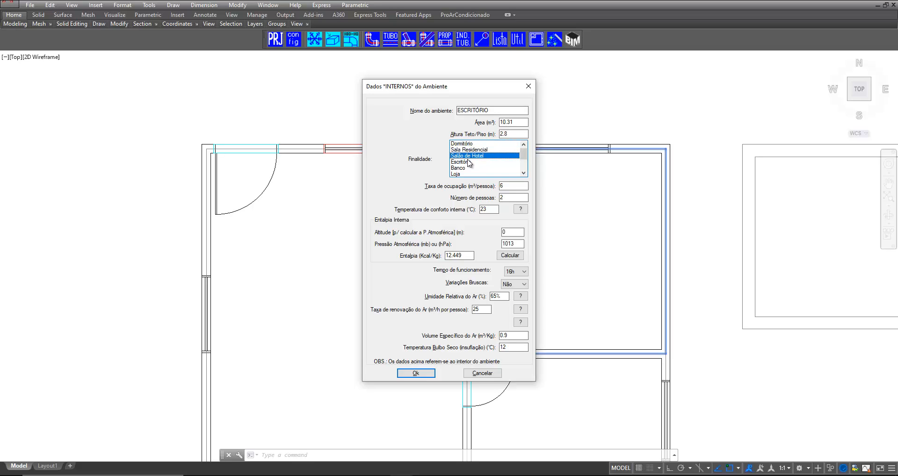
{"action": "left_click", "coordinate": [469, 162]}
{"action": "left_click", "coordinate": [465, 168]}
{"action": "scroll", "coordinate": [464, 174], "scroll_direction": "down", "scroll_amount": 1}
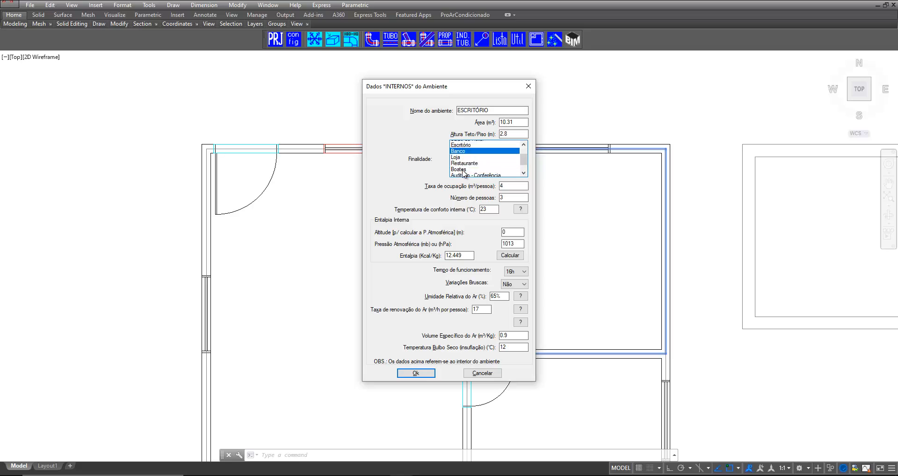
{"action": "scroll", "coordinate": [464, 173], "scroll_direction": "down", "scroll_amount": 1}
{"action": "scroll", "coordinate": [463, 176], "scroll_direction": "up", "scroll_amount": 2}
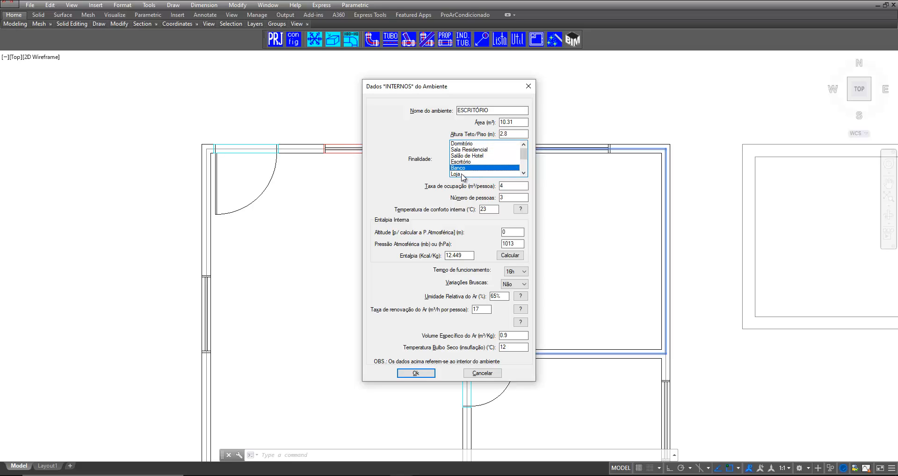
{"action": "left_click", "coordinate": [461, 162]}
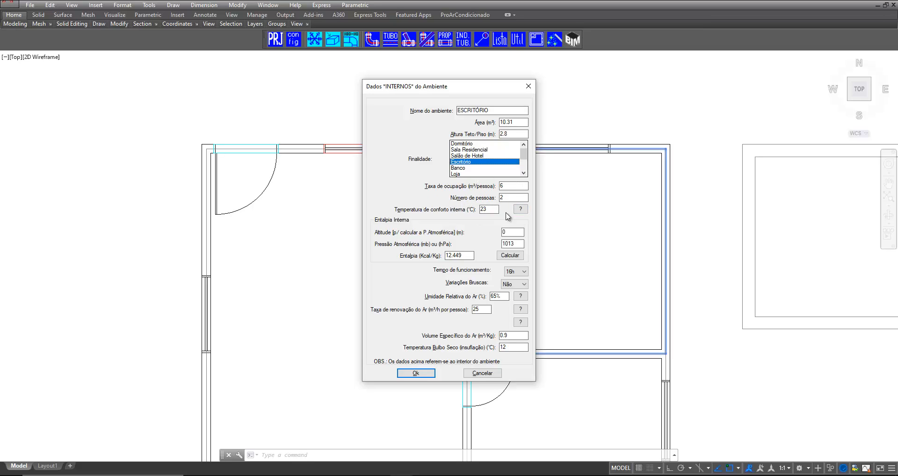
- Set the number of people to 1 and consult the reference limits for the internal comfort temperature
{"action": "double_click", "coordinate": [509, 198]}
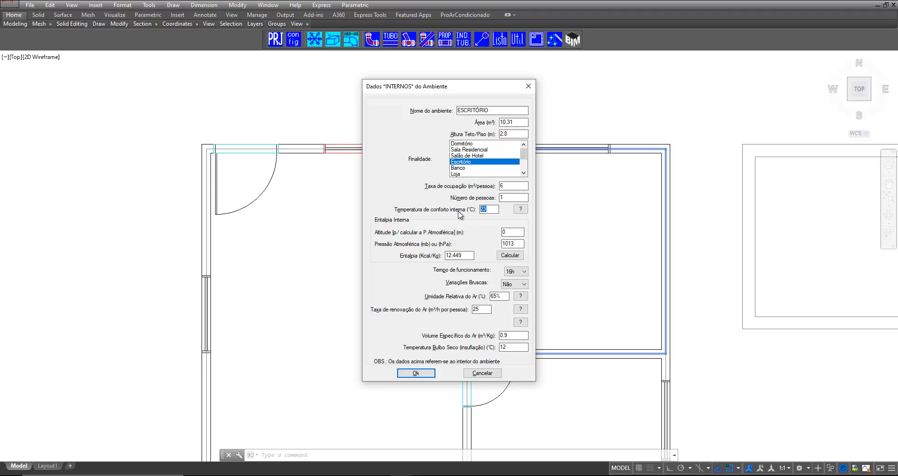
{"action": "left_click", "coordinate": [520, 209]}
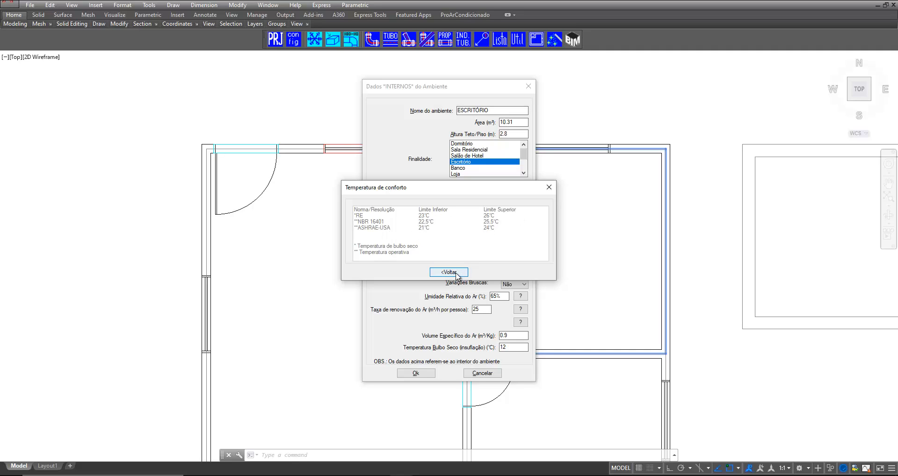
{"action": "left_click", "coordinate": [448, 272]}
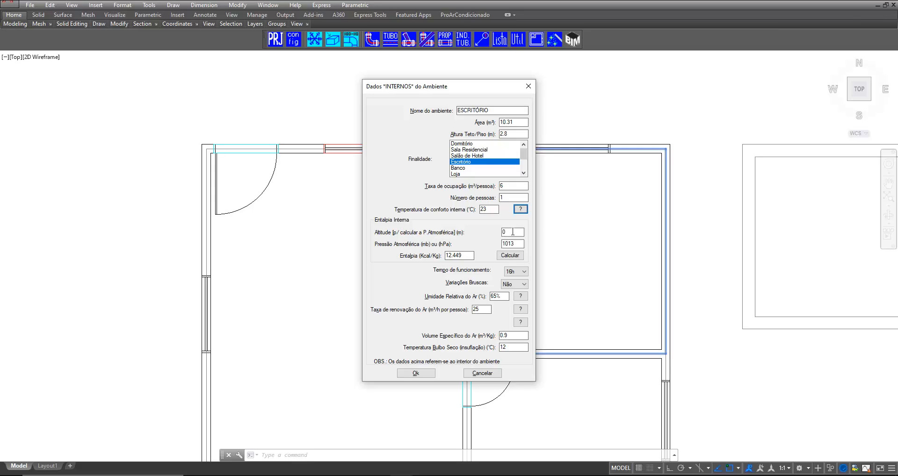
- Set the altitude for the internal enthalpy to 880 m and calculate the enthalpy
{"action": "left_click", "coordinate": [513, 231]}
{"action": "type", "text": "880"}
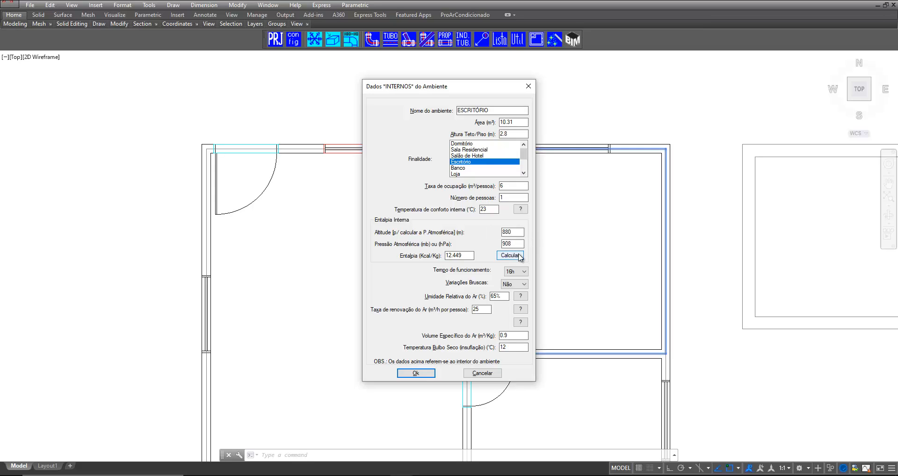
{"action": "left_click", "coordinate": [519, 255]}
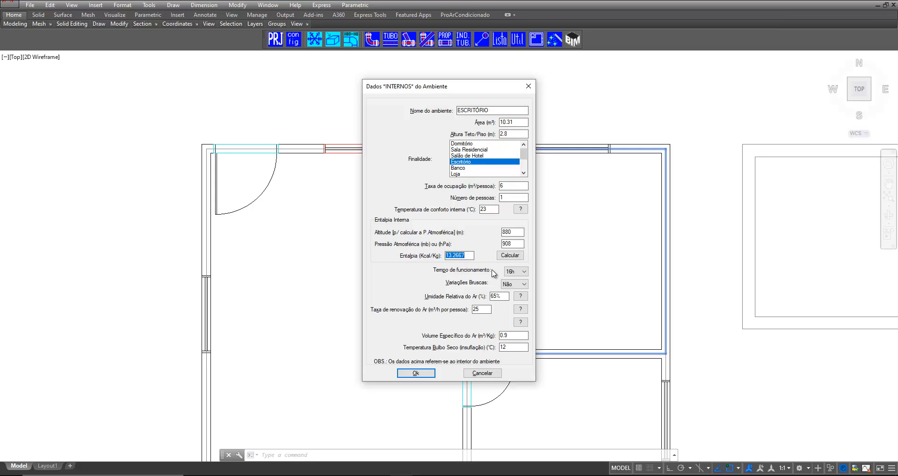
- Keep the operating time at 16h and the abrupt variations at Não
{"action": "left_click", "coordinate": [519, 272]}
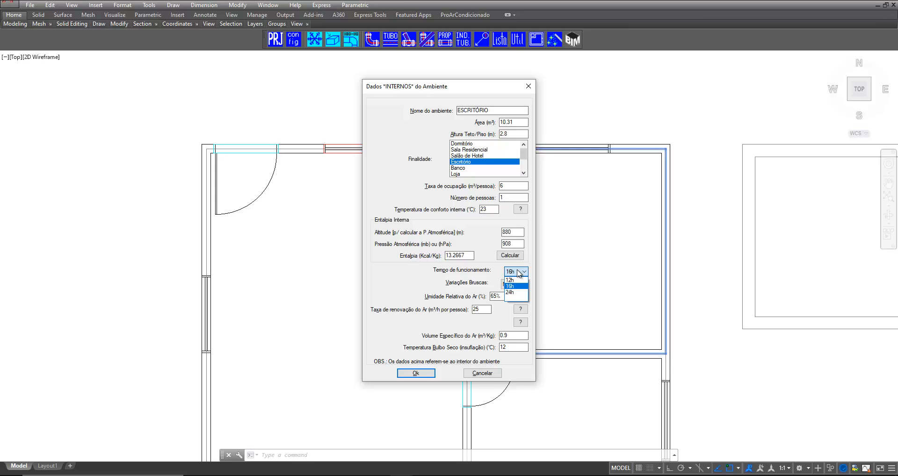
{"action": "left_click", "coordinate": [517, 285]}
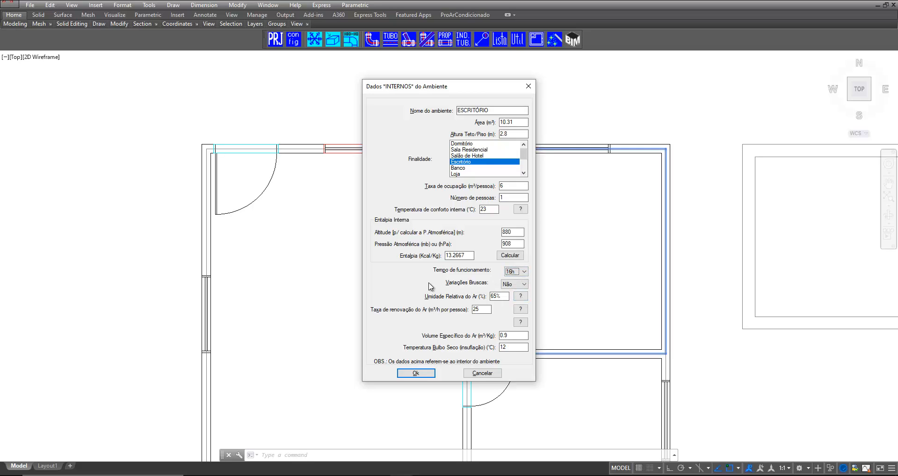
{"action": "left_click", "coordinate": [507, 284]}
{"action": "left_click", "coordinate": [508, 291]}
- Consult the reference notes on relative humidity, air renewal rate and infiltration, and accept the room's internal data
{"action": "left_click", "coordinate": [520, 296]}
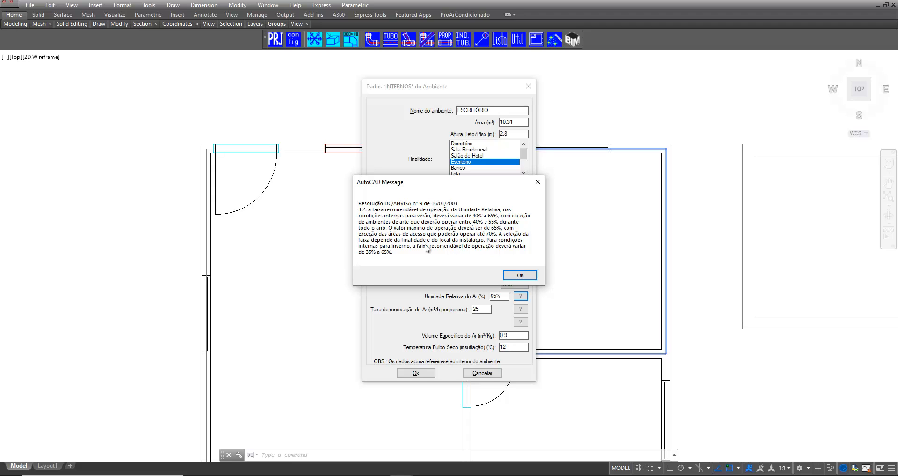
{"action": "left_click", "coordinate": [517, 275]}
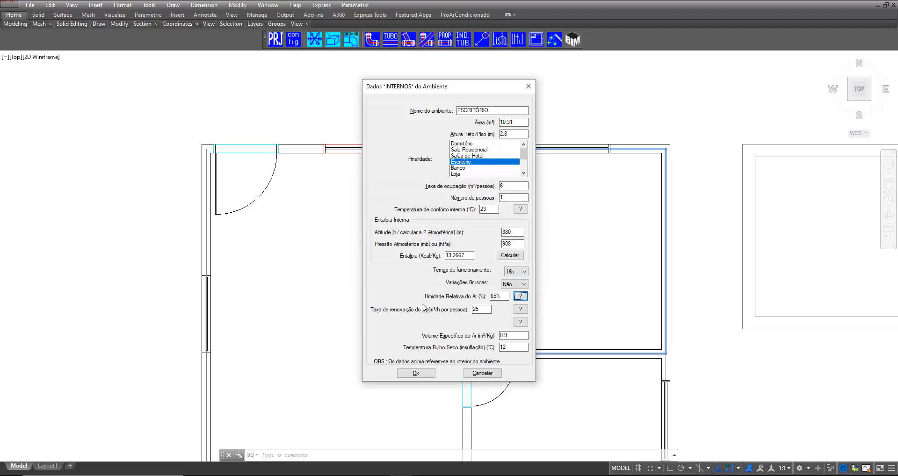
{"action": "key", "text": "shift+Tab"}
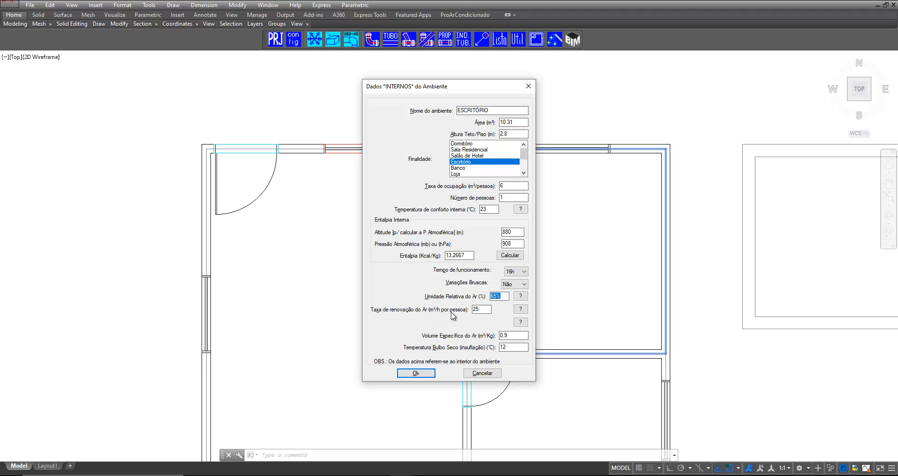
{"action": "left_click", "coordinate": [521, 311]}
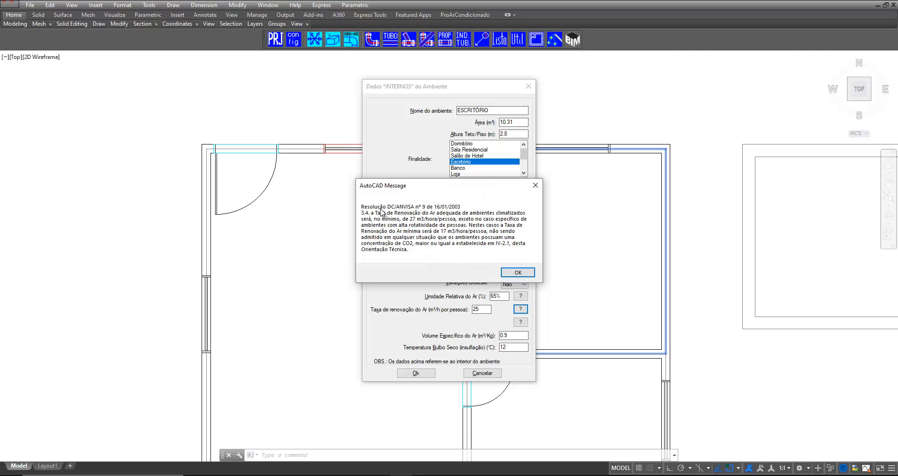
{"action": "left_click", "coordinate": [515, 274]}
{"action": "left_click", "coordinate": [521, 322]}
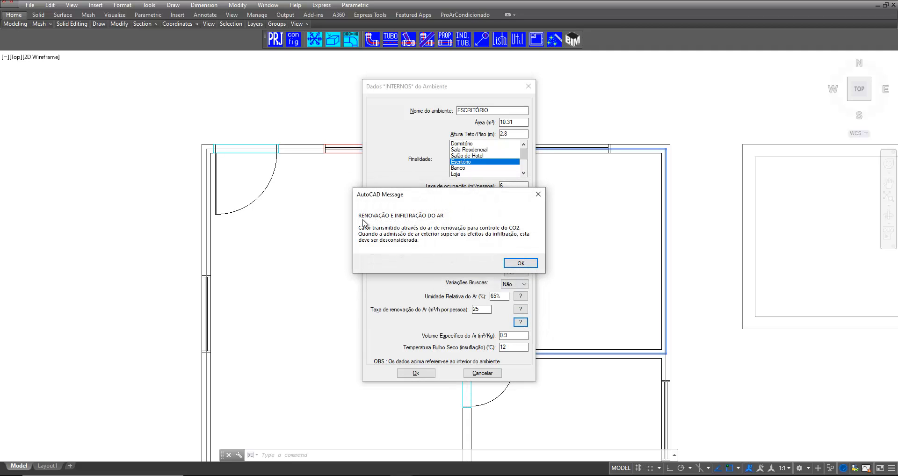
{"action": "left_click", "coordinate": [523, 263]}
{"action": "key", "text": "Tab"}
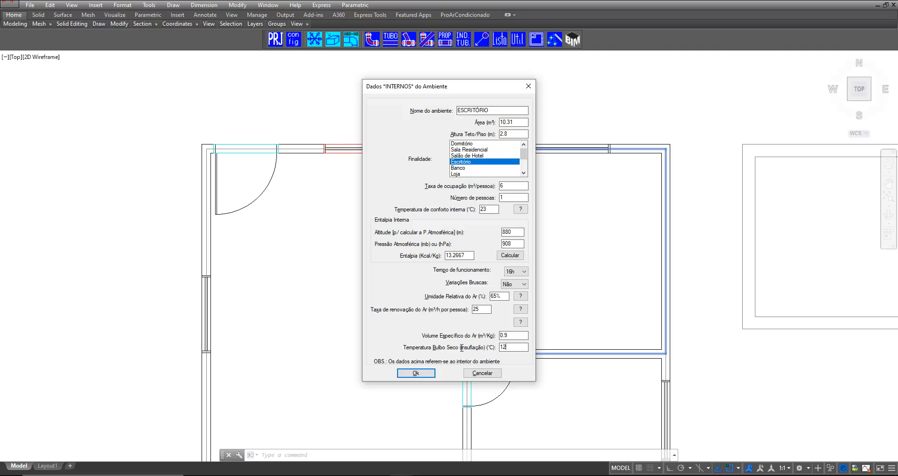
{"action": "left_click", "coordinate": [424, 373]}
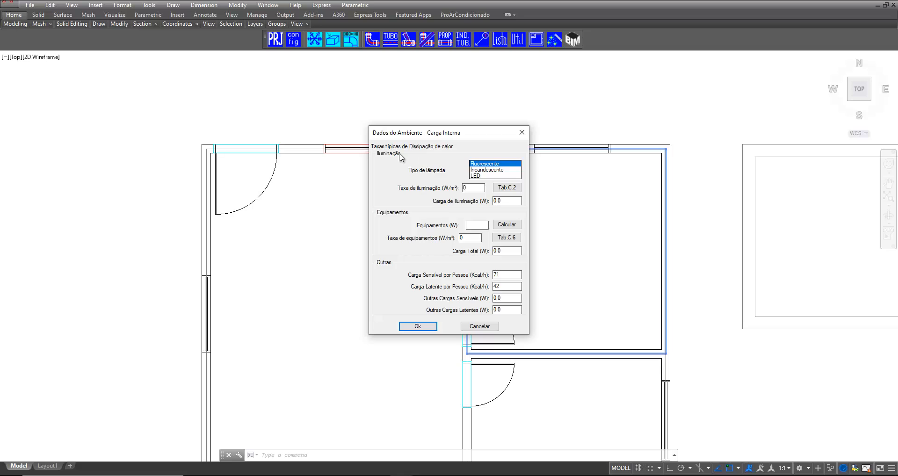
- Consult Table C.2 on lighting heat dissipation, and set the lamp type to Incandescente with a lighting rate of 23 W/m²
{"action": "left_click", "coordinate": [507, 188]}
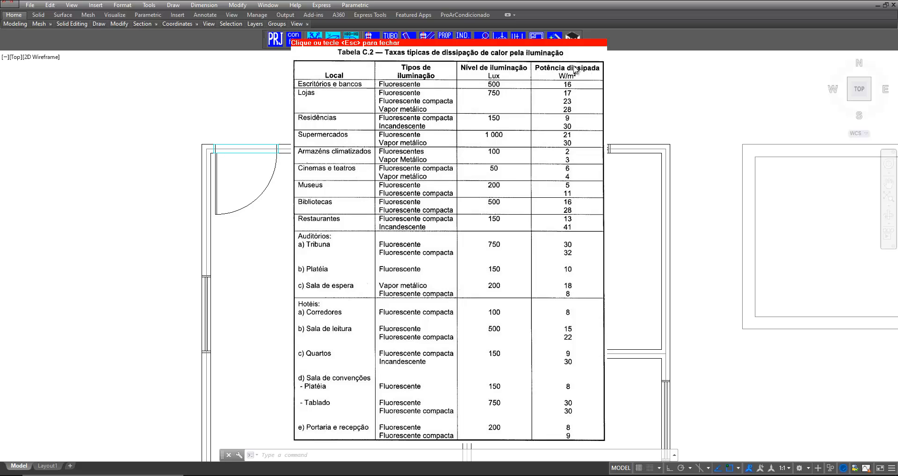
{"action": "left_click", "coordinate": [358, 53]}
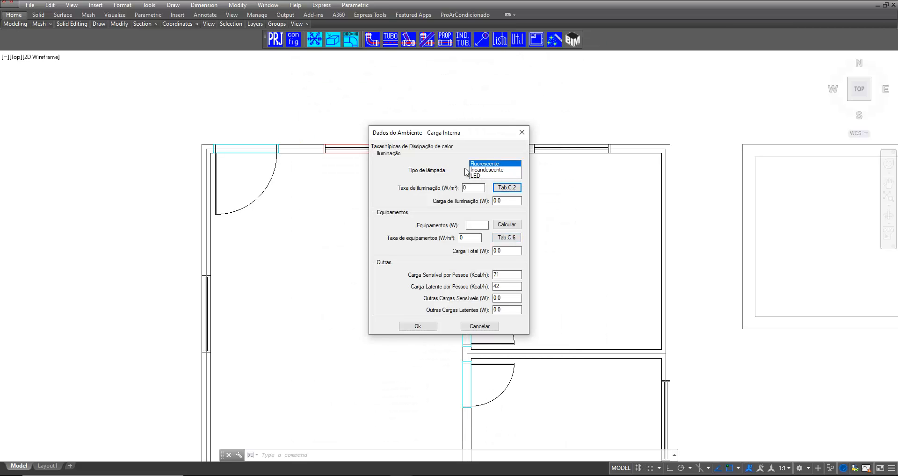
{"action": "left_click", "coordinate": [484, 171]}
{"action": "left_click", "coordinate": [480, 176]}
{"action": "left_click", "coordinate": [482, 171]}
{"action": "left_click", "coordinate": [483, 164]}
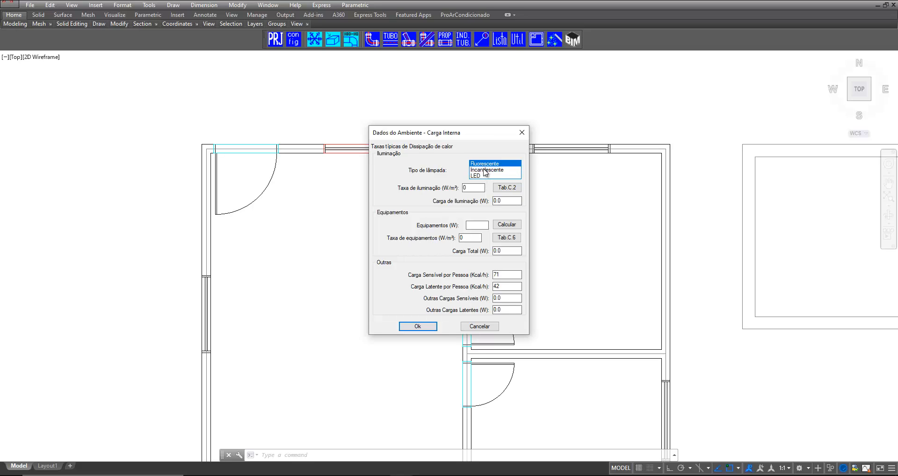
{"action": "left_click", "coordinate": [483, 171]}
{"action": "left_click_drag", "start_coordinate": [478, 188], "coordinate": [457, 189]}
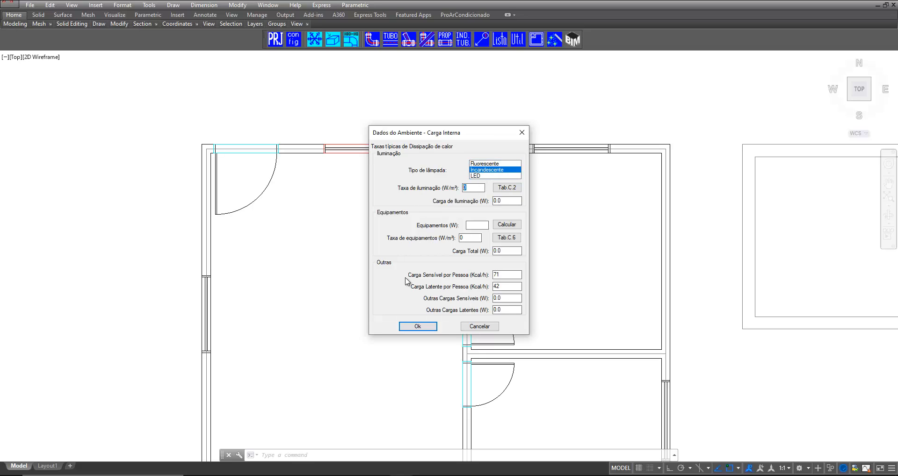
{"action": "type", "text": "23"}
{"action": "key", "text": "Tab"}
- Consult Table C.6, add one "Monitores - Pequeno(13 pol. a 15 pol.) - Uso contínuo" to the equipment load, and accept the internal loads
{"action": "left_click", "coordinate": [506, 238]}
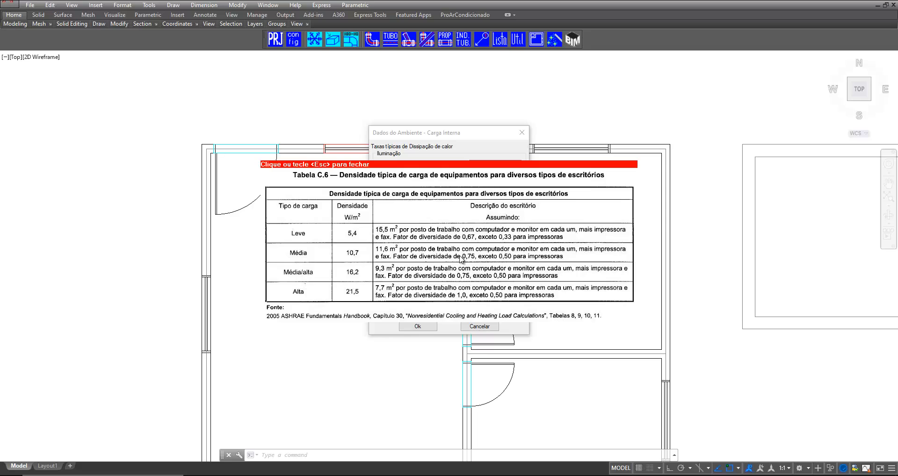
{"action": "left_click", "coordinate": [338, 168]}
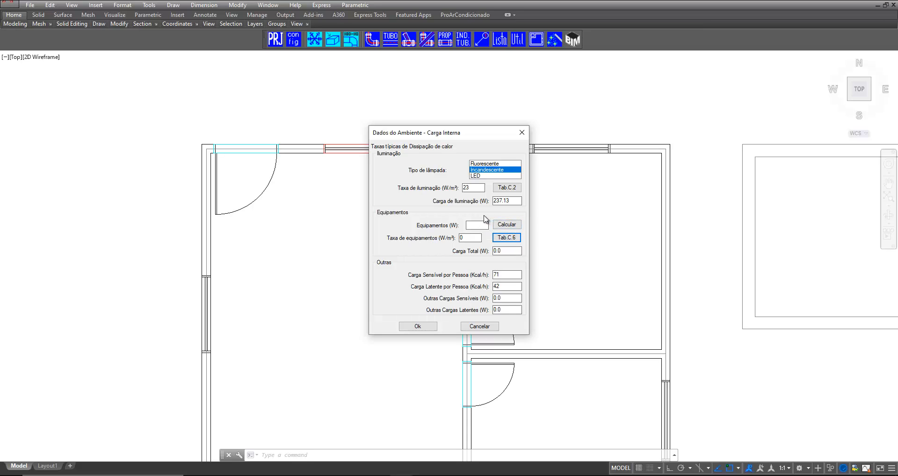
{"action": "left_click", "coordinate": [507, 225]}
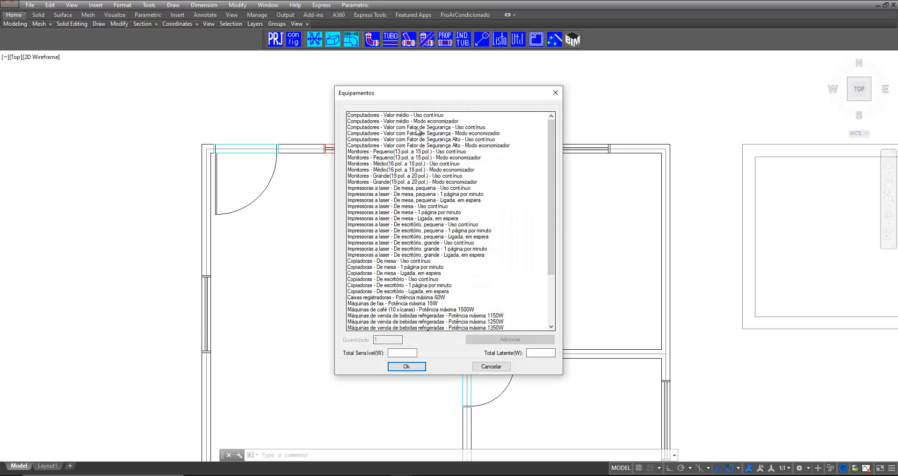
{"action": "scroll", "coordinate": [553, 184], "scroll_direction": "down", "scroll_amount": 2}
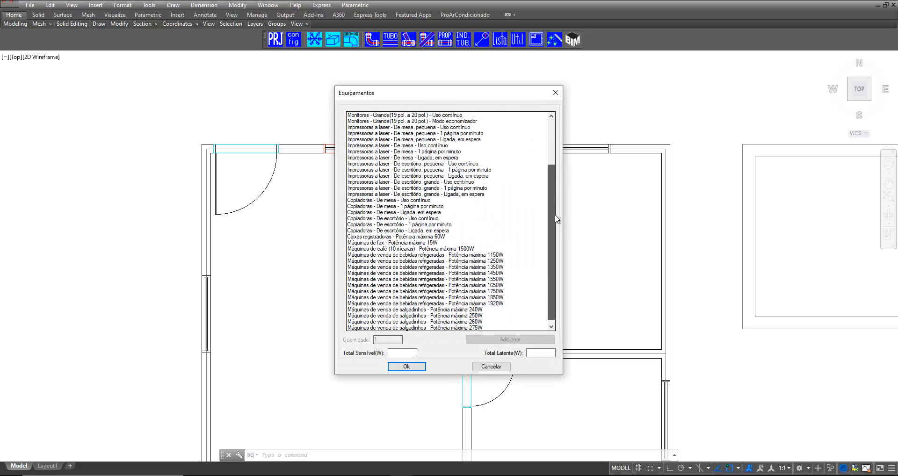
{"action": "scroll", "coordinate": [553, 183], "scroll_direction": "up", "scroll_amount": 2}
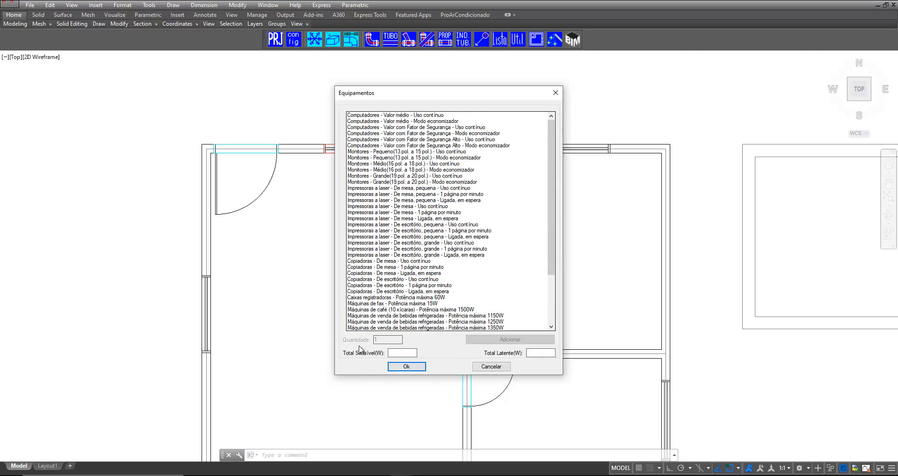
{"action": "left_click", "coordinate": [402, 152]}
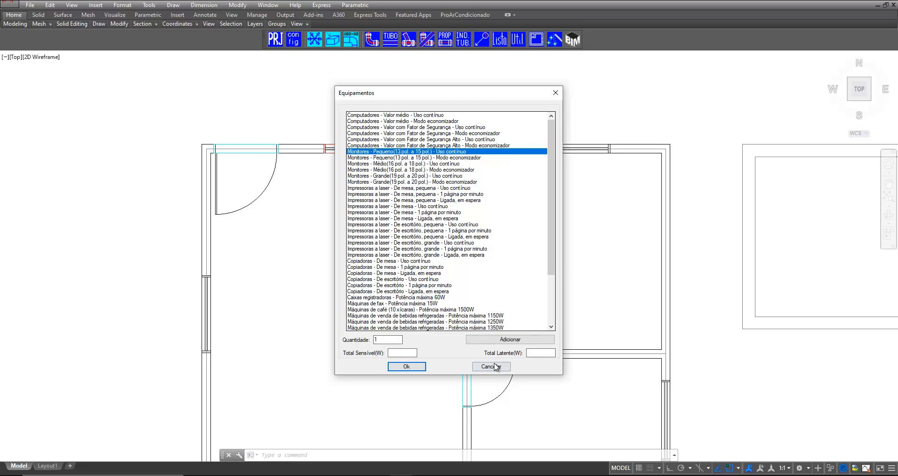
{"action": "left_click", "coordinate": [522, 340]}
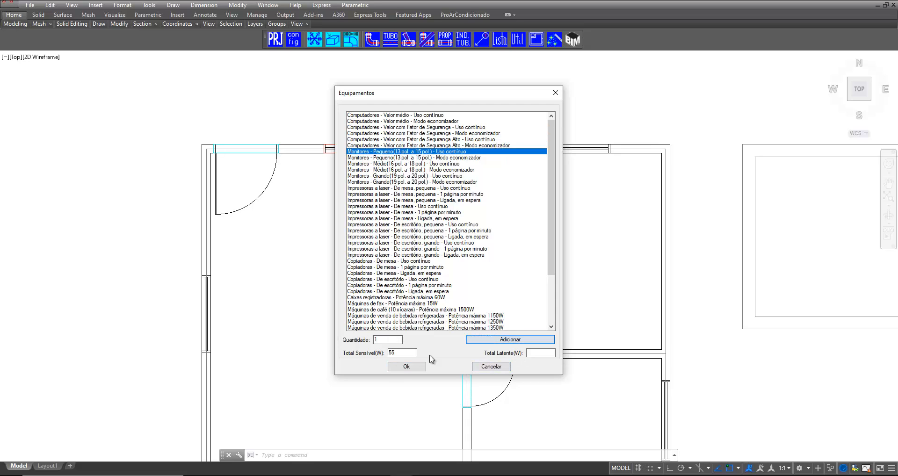
{"action": "left_click", "coordinate": [407, 368]}
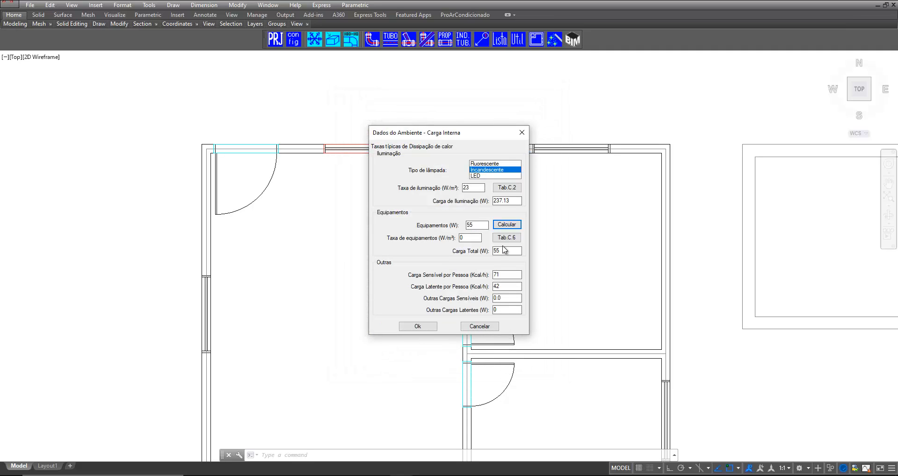
{"action": "left_click_drag", "start_coordinate": [506, 251], "coordinate": [485, 253]}
{"action": "left_click", "coordinate": [407, 327]}
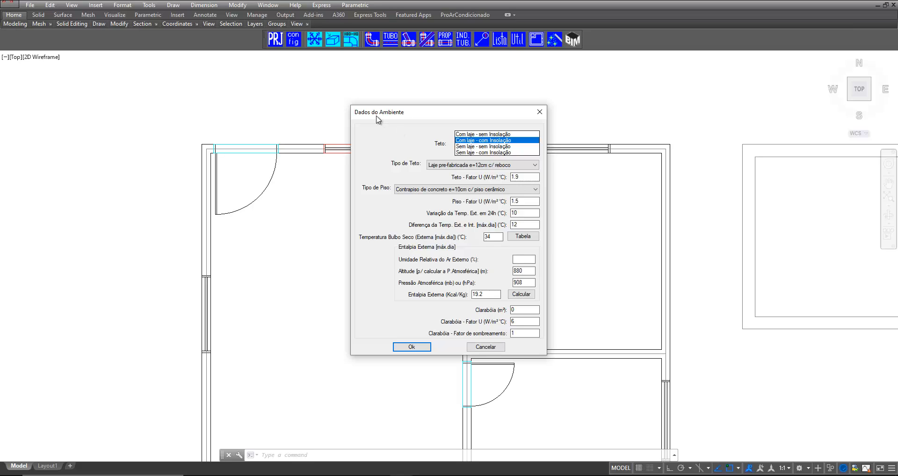
- Set the room's ceiling condition to "Sem laje - com Insolação"
{"action": "left_click", "coordinate": [490, 133]}
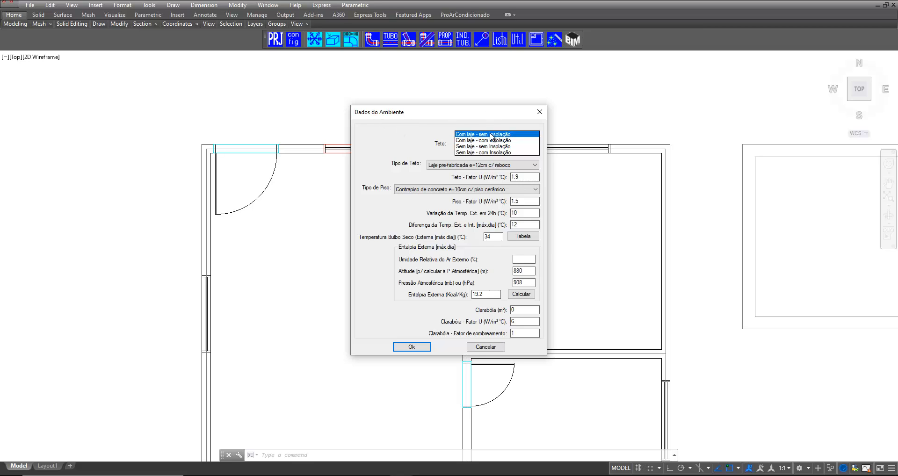
{"action": "left_click", "coordinate": [494, 146]}
{"action": "left_click", "coordinate": [492, 153]}
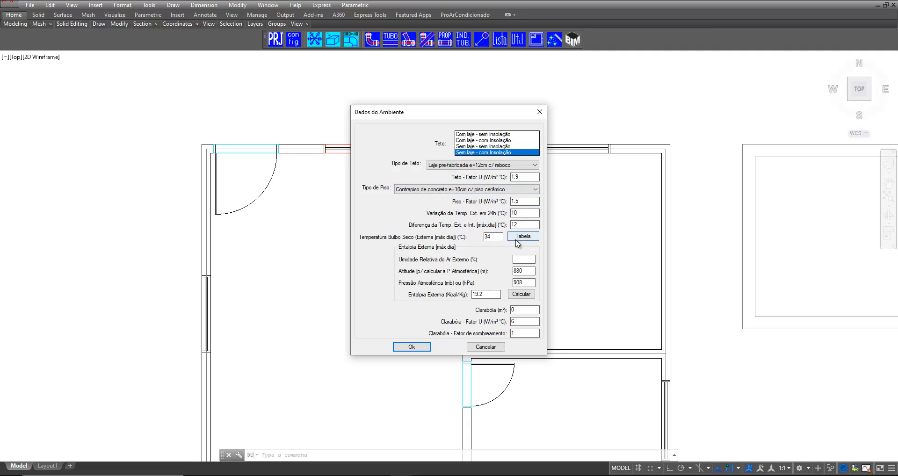
- Choose São Paulo from the external temperature history as the source of the room's outdoor conditions
{"action": "left_click", "coordinate": [517, 242]}
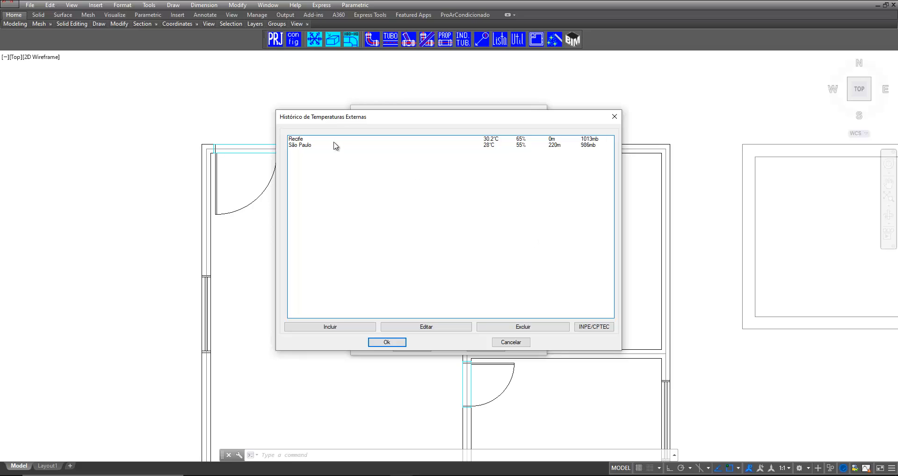
{"action": "left_click", "coordinate": [308, 146]}
{"action": "left_click", "coordinate": [304, 139]}
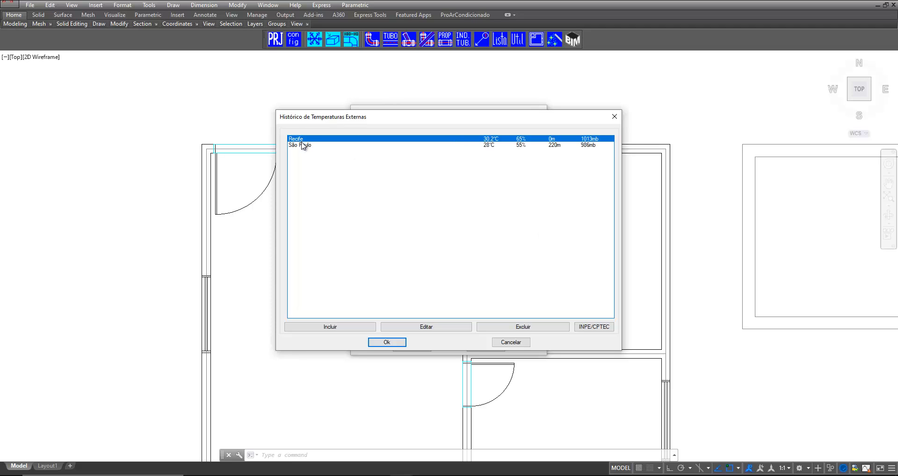
{"action": "left_click", "coordinate": [302, 145]}
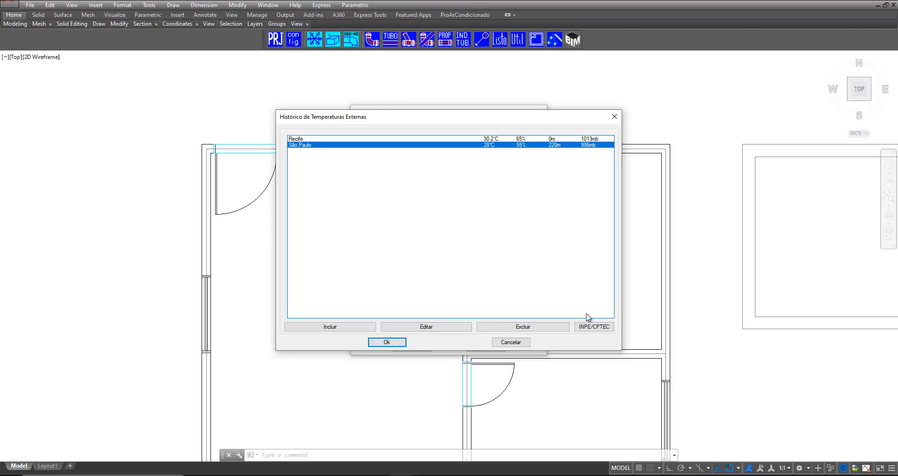
- Consult the INPE/CPTEC seasons page for São Paulo's historical summer temperatures, and return to the room data
{"action": "left_click", "coordinate": [592, 328]}
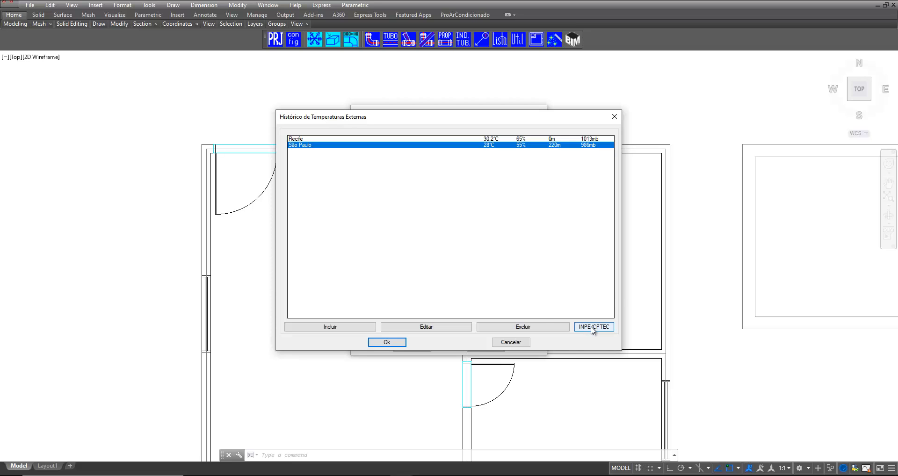
{"action": "key", "text": "ctrl"}
{"action": "key", "text": "ctrl"}
{"action": "key", "text": "ctrl"}
{"action": "left_click", "coordinate": [591, 327]}
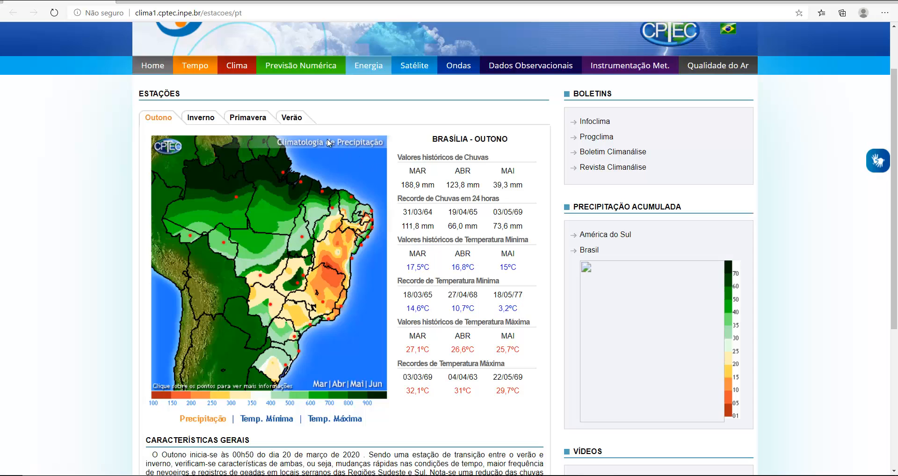
{"action": "left_click", "coordinate": [295, 121]}
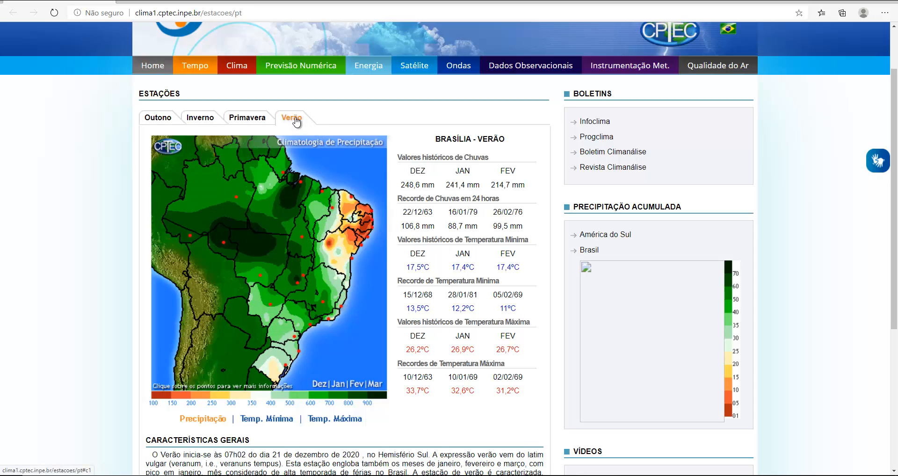
{"action": "left_click", "coordinate": [310, 326]}
{"action": "scroll", "coordinate": [312, 309], "scroll_direction": "down", "scroll_amount": 3}
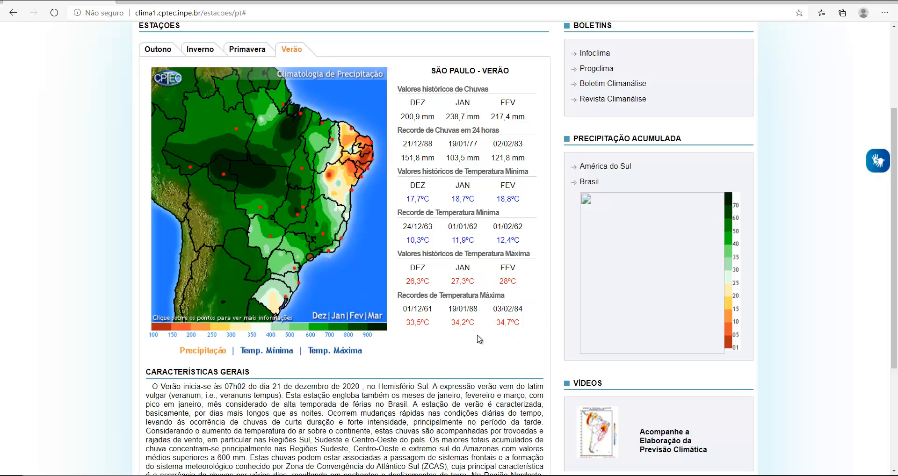
{"action": "key", "text": "alt+Tab"}
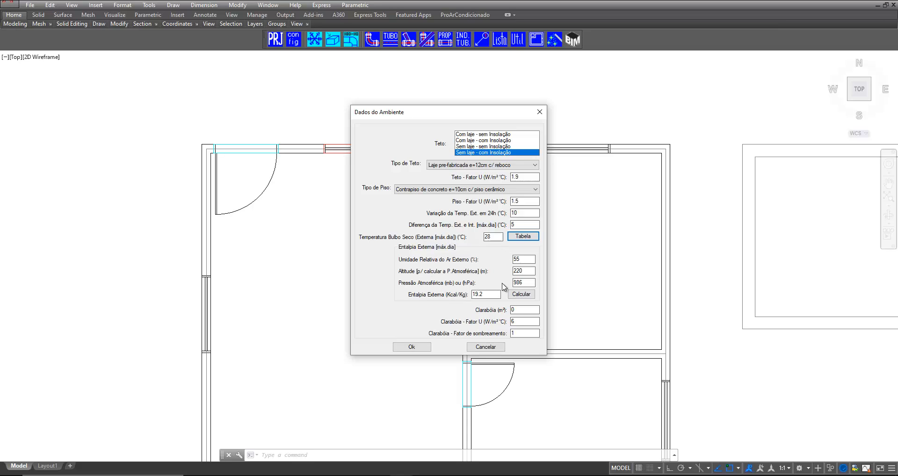
- Calculate the external enthalpy from the São Paulo climate data and accept the room's ceiling and outdoor data
{"action": "left_click", "coordinate": [525, 295]}
{"action": "left_click_drag", "start_coordinate": [498, 295], "coordinate": [455, 296]}
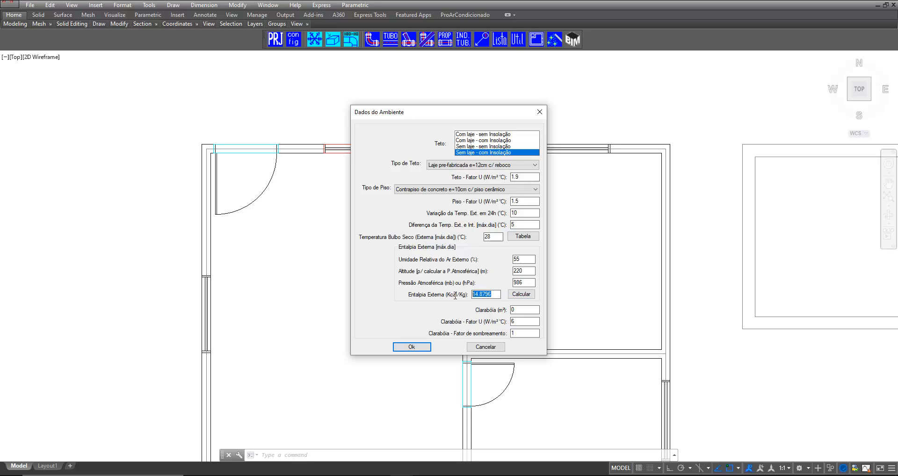
{"action": "left_click", "coordinate": [518, 310]}
{"action": "left_click", "coordinate": [424, 347]}
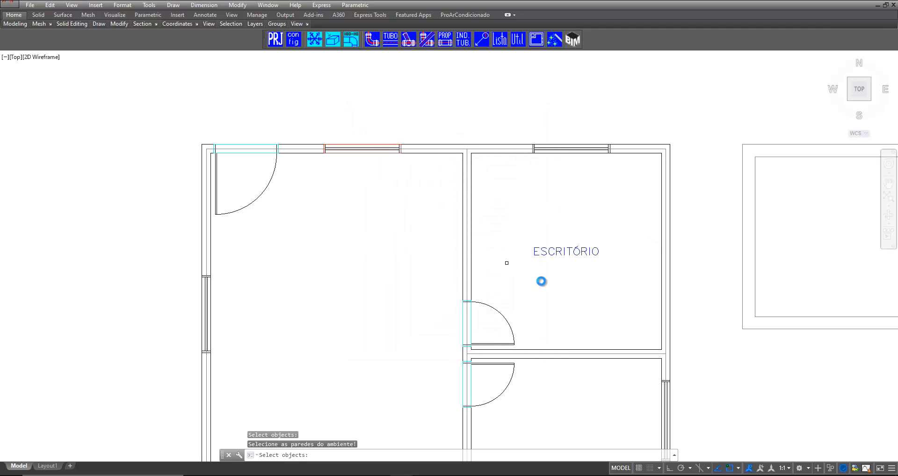
- Place the north symbol outside the plan's upper-left corner, with north pointing about 54° relative to the drawing
{"action": "scroll", "coordinate": [650, 255], "scroll_direction": "up", "scroll_amount": 2}
{"action": "scroll", "coordinate": [611, 250], "scroll_direction": "up", "scroll_amount": 2}
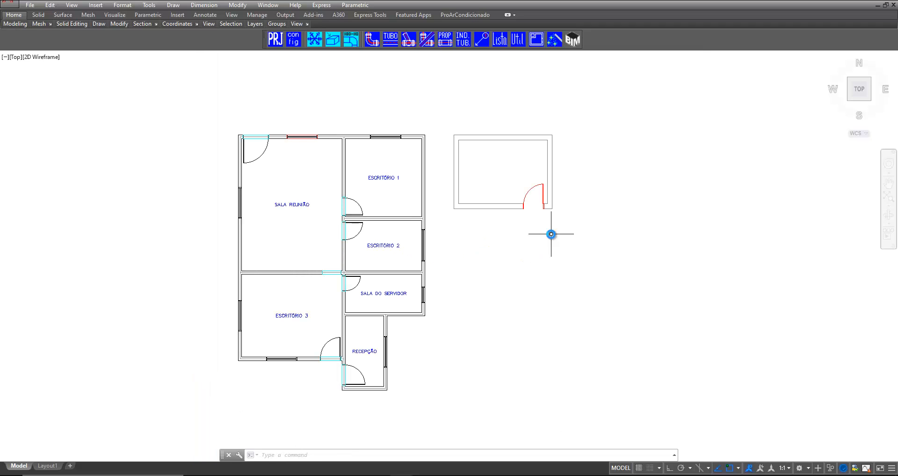
{"action": "scroll", "coordinate": [394, 237], "scroll_direction": "up", "scroll_amount": 2}
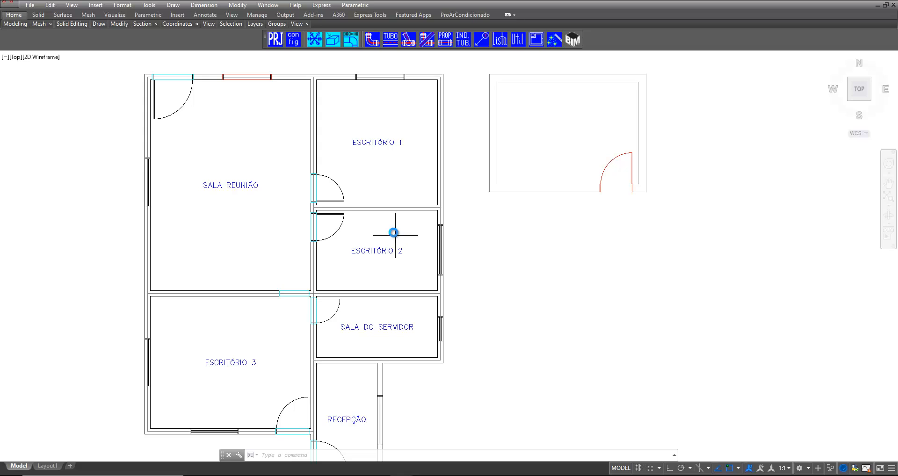
{"action": "scroll", "coordinate": [393, 232], "scroll_direction": "down", "scroll_amount": 2}
{"action": "middle_click_drag", "start_coordinate": [381, 236], "coordinate": [371, 231]}
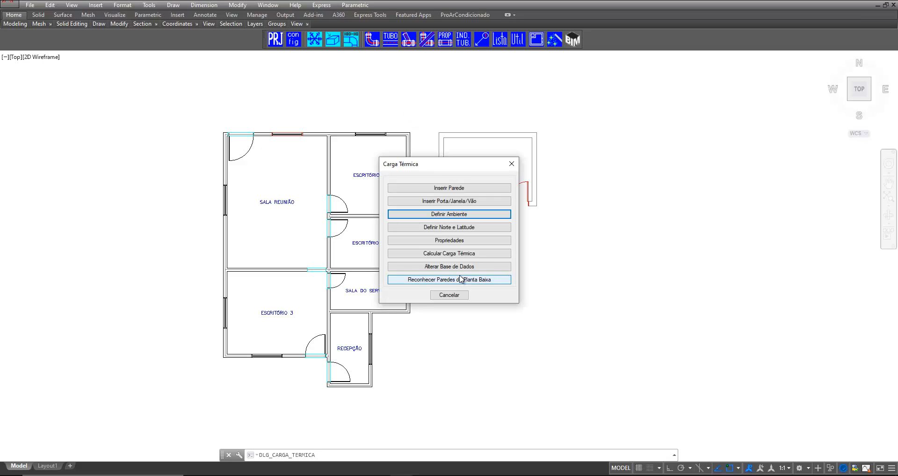
{"action": "left_click", "coordinate": [457, 230]}
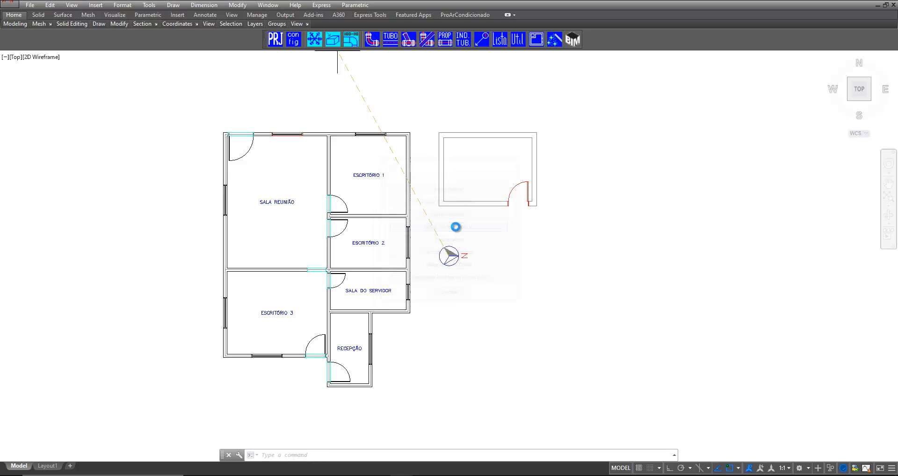
{"action": "scroll", "coordinate": [407, 281], "scroll_direction": "down", "scroll_amount": 2}
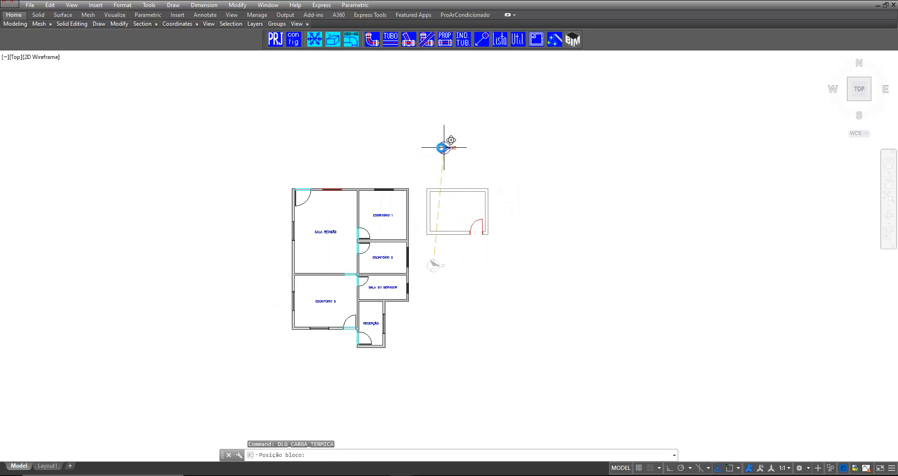
{"action": "scroll", "coordinate": [412, 150], "scroll_direction": "up", "scroll_amount": 2}
{"action": "scroll", "coordinate": [120, 227], "scroll_direction": "up", "scroll_amount": 2}
{"action": "scroll", "coordinate": [121, 228], "scroll_direction": "up", "scroll_amount": 3}
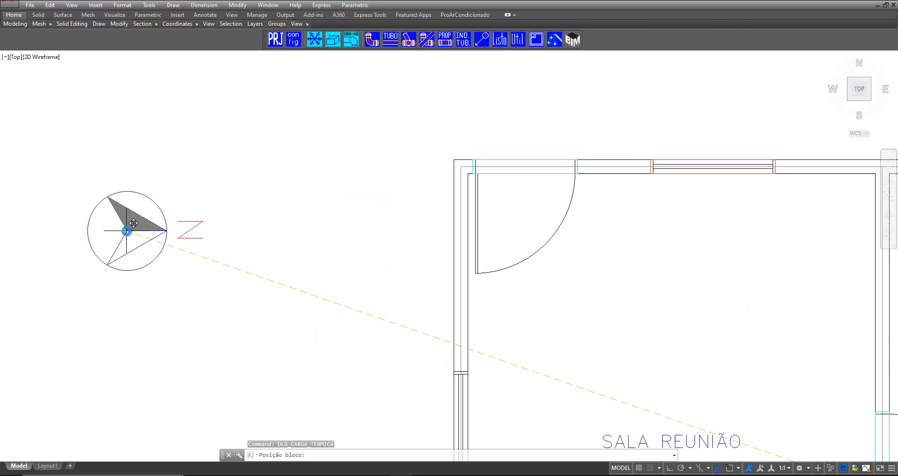
{"action": "left_click", "coordinate": [239, 243]}
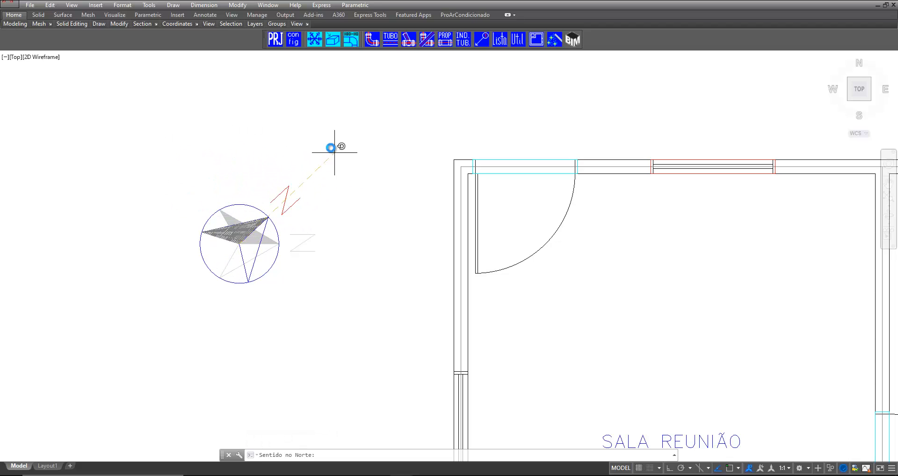
{"action": "left_click", "coordinate": [318, 133]}
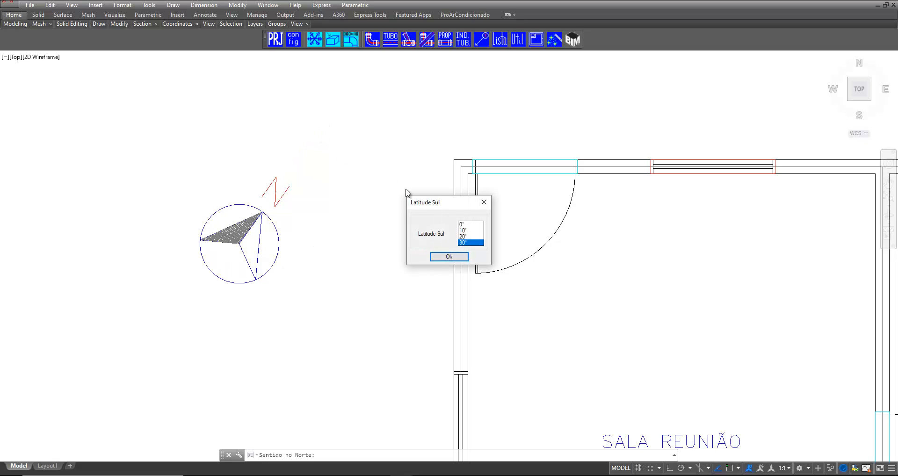
- Set the project's south latitude to 20°
{"action": "left_click", "coordinate": [464, 225]}
{"action": "left_click", "coordinate": [465, 230]}
{"action": "left_click", "coordinate": [464, 237]}
{"action": "left_click", "coordinate": [463, 243]}
{"action": "left_click", "coordinate": [464, 238]}
{"action": "left_click", "coordinate": [462, 243]}
{"action": "left_click", "coordinate": [464, 237]}
{"action": "left_click", "coordinate": [446, 257]}
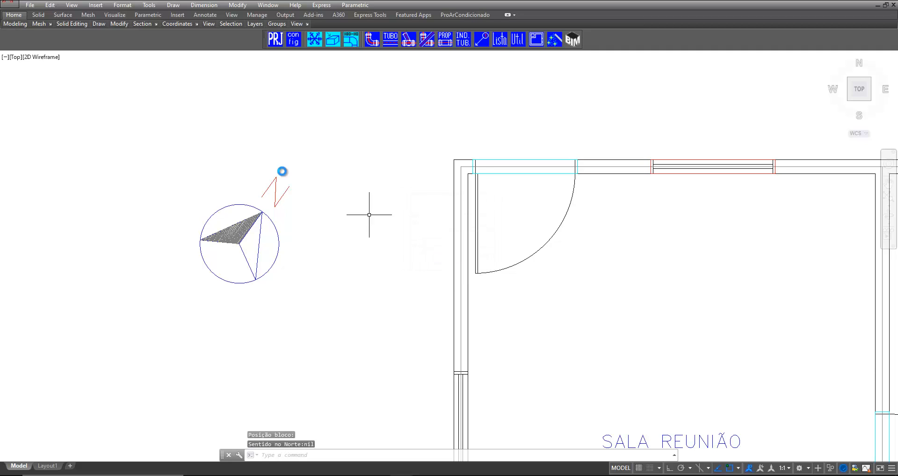
- Start the thermal load calculation for all rooms: ESCRITÓRIO 1, 2 and 3, RECEPÇÃO, SALA DO SERVIDOR and SALA REUNIÃO
{"action": "scroll", "coordinate": [280, 164], "scroll_direction": "down", "scroll_amount": 6}
{"action": "middle_click_drag", "start_coordinate": [372, 196], "coordinate": [296, 174]}
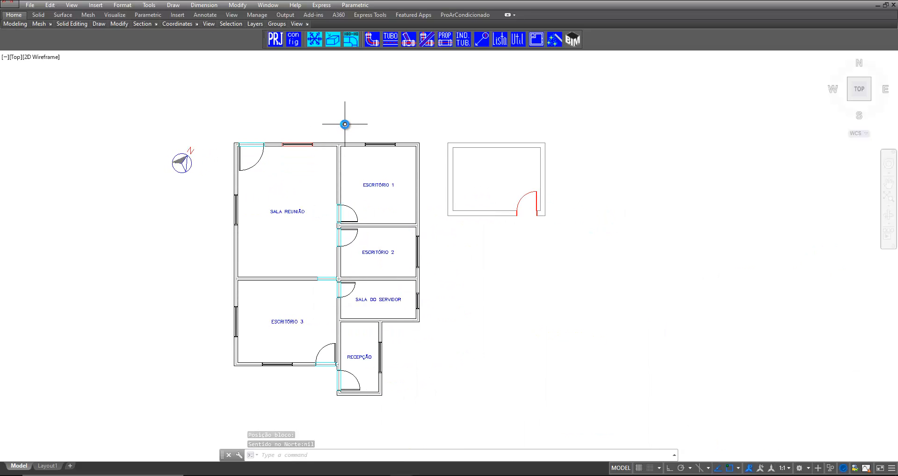
{"action": "key", "text": "Return"}
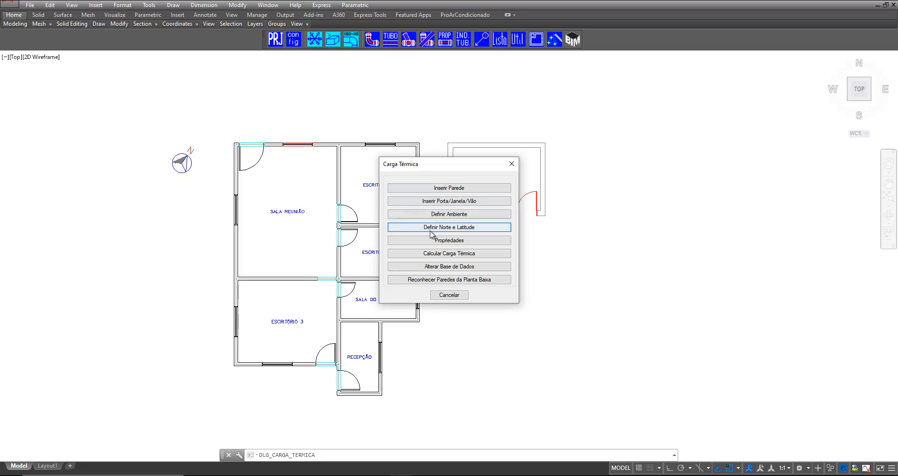
{"action": "left_click", "coordinate": [440, 255]}
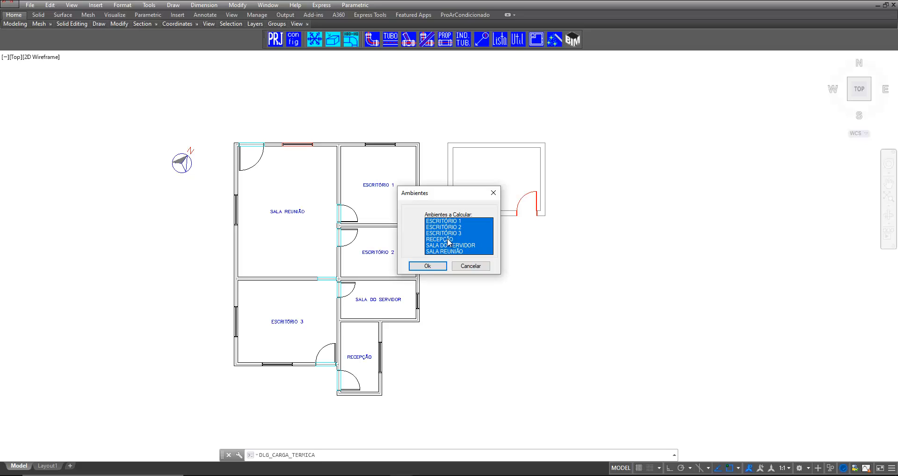
{"action": "left_click", "coordinate": [427, 265]}
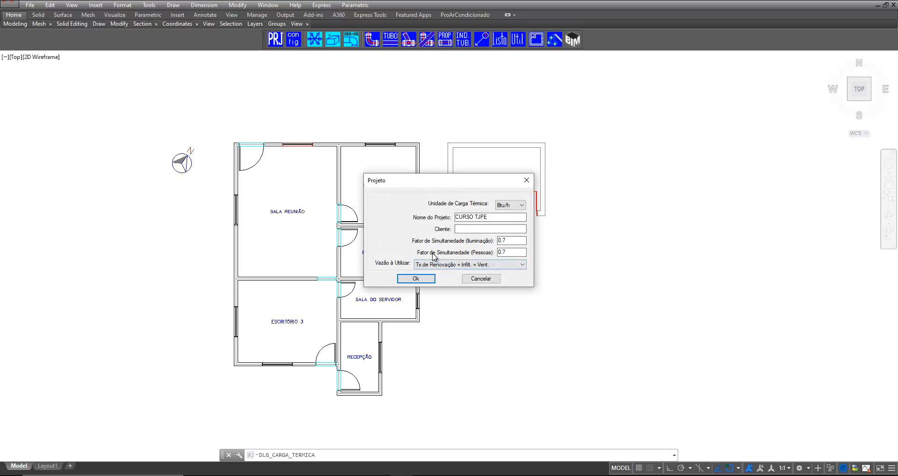
- Set the thermal load unit to Btu/h and the airflow to "Tx.de Renovação + Infilt. + Vent.", and accept the project data
{"action": "left_click", "coordinate": [511, 208]}
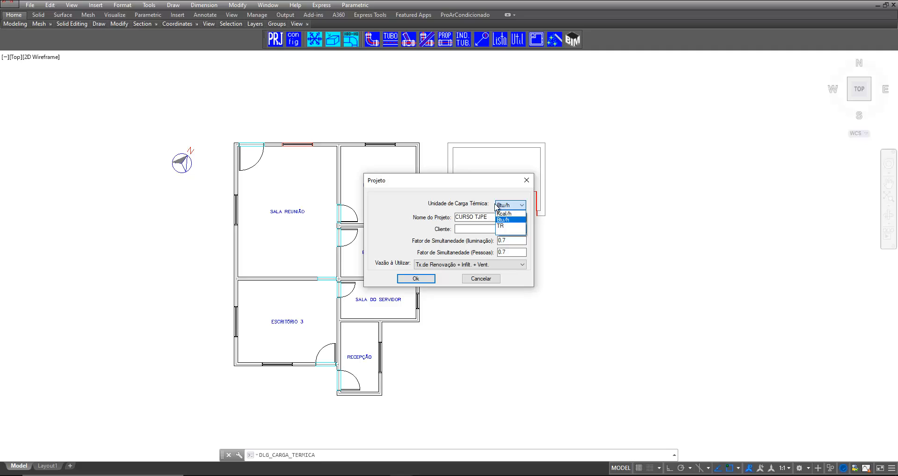
{"action": "left_click", "coordinate": [510, 226]}
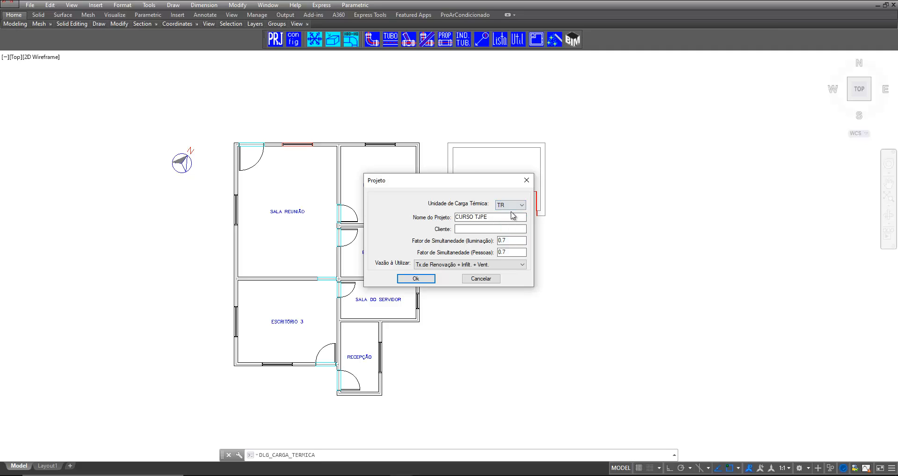
{"action": "left_click", "coordinate": [511, 205]}
{"action": "left_click", "coordinate": [509, 221]}
{"action": "key", "text": "ctrl+a"}
{"action": "left_click", "coordinate": [468, 228]}
{"action": "left_click", "coordinate": [508, 263]}
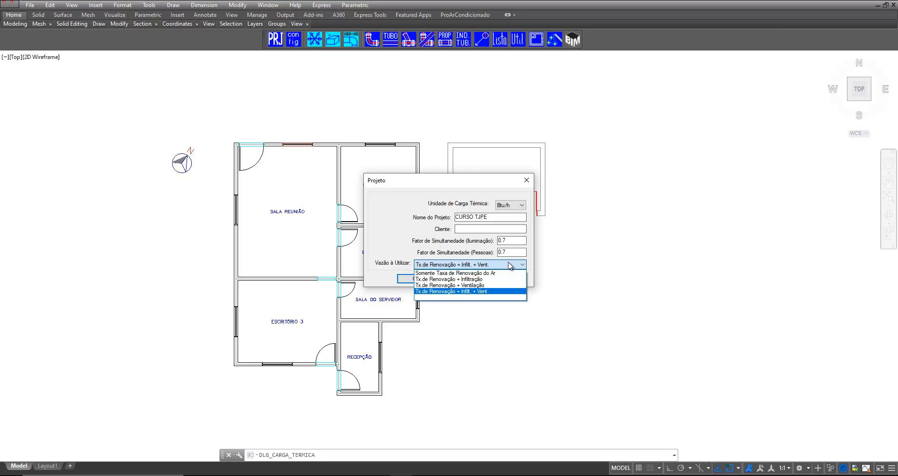
{"action": "left_click", "coordinate": [495, 291]}
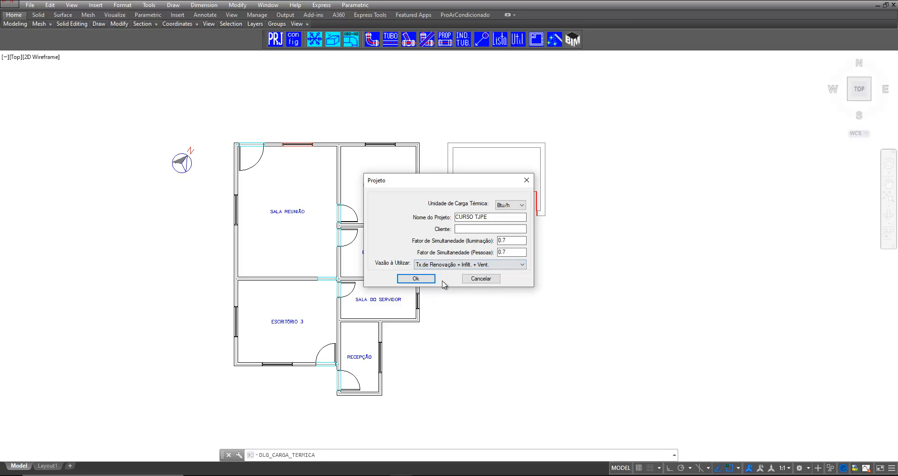
{"action": "left_click", "coordinate": [416, 279]}
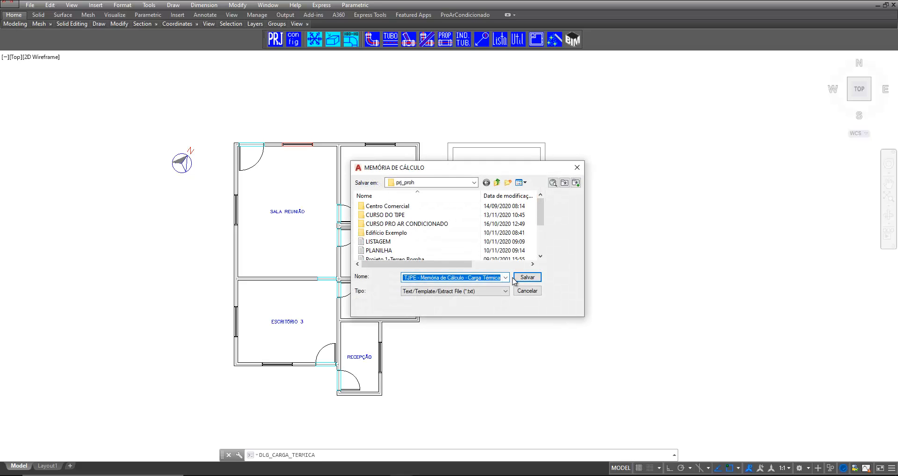
- Save the calculation memory as a text file and the thermal load spreadsheet as CSV in the prj_proh folder
{"action": "left_click", "coordinate": [515, 278]}
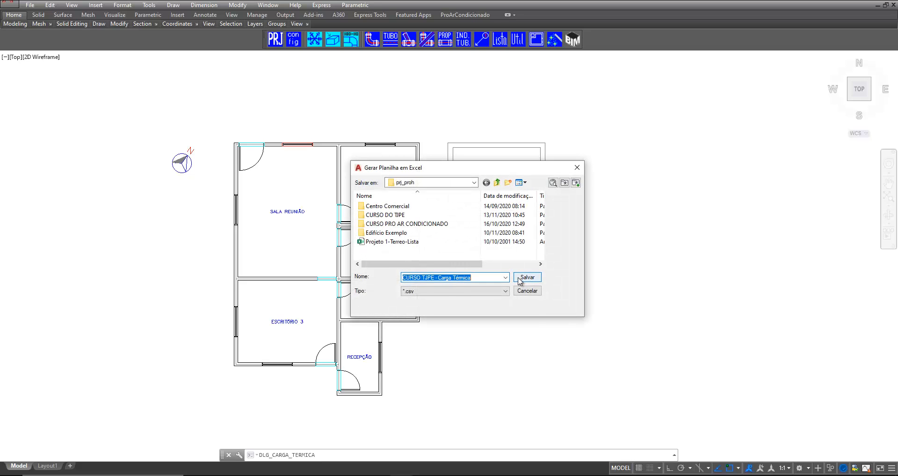
{"action": "left_click", "coordinate": [519, 277]}
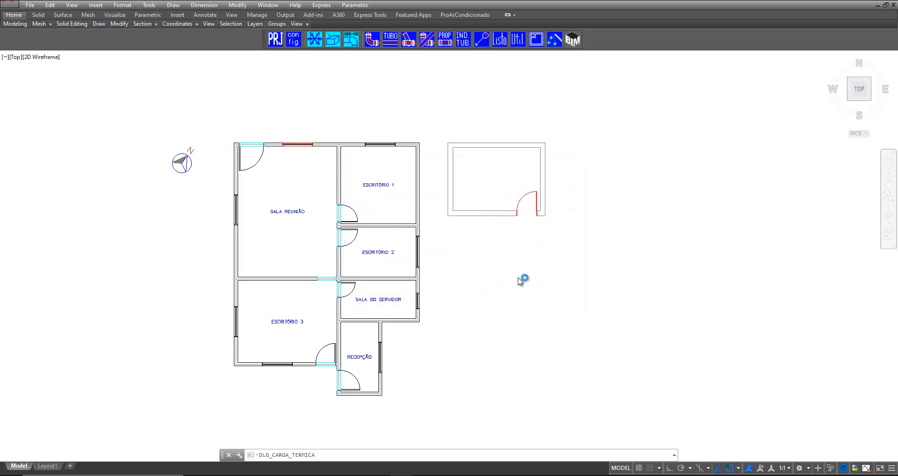
{"action": "left_click", "coordinate": [527, 278]}
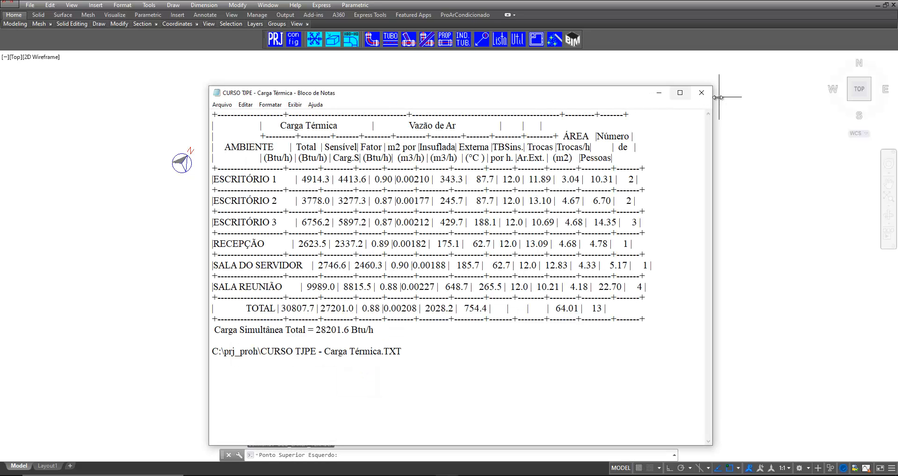
- Close the thermal load summary and place the results table and hourly load chart to the right of the plan
{"action": "left_click", "coordinate": [701, 92]}
{"action": "scroll", "coordinate": [150, 202], "scroll_direction": "down", "scroll_amount": 4}
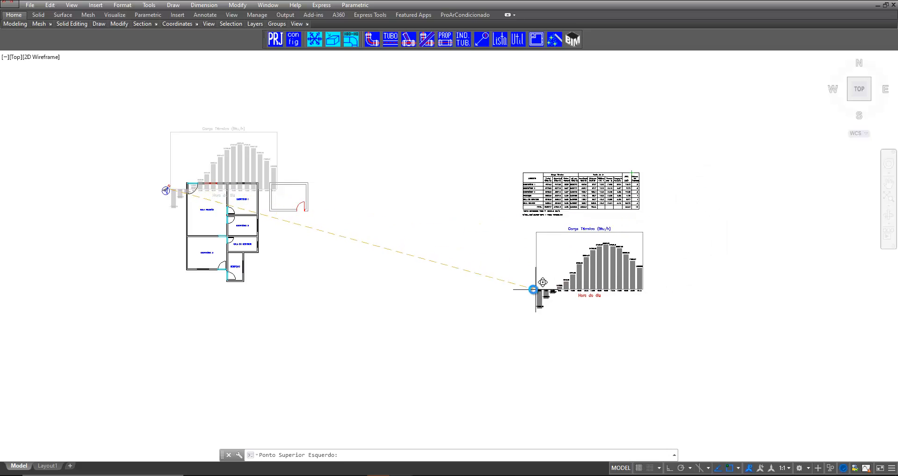
{"action": "left_click", "coordinate": [533, 281]}
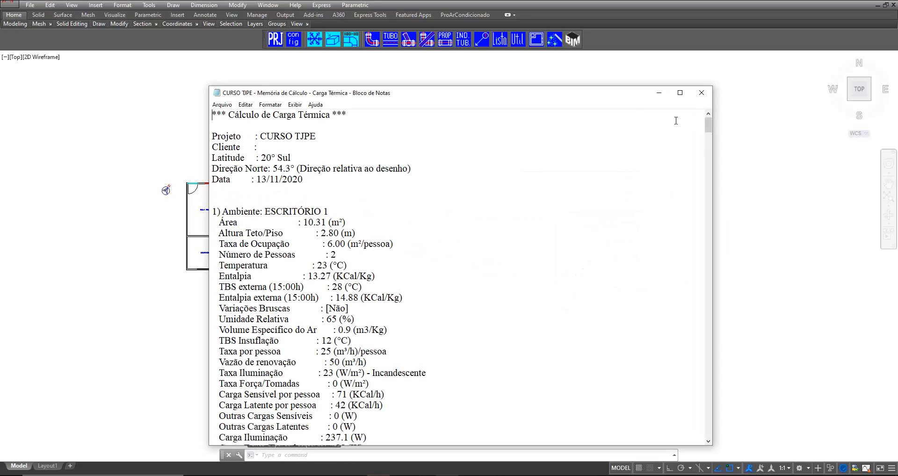
- Read the thermal load calculation memory for ESCRITÓRIO 1, including its walls, ceiling, floor and results, and close the file
{"action": "left_click", "coordinate": [680, 92]}
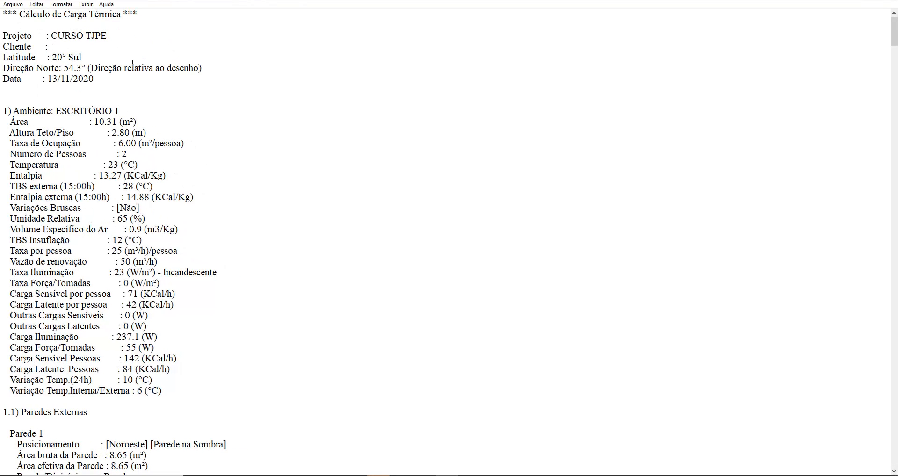
{"action": "scroll", "coordinate": [139, 80], "scroll_direction": "down", "scroll_amount": 5}
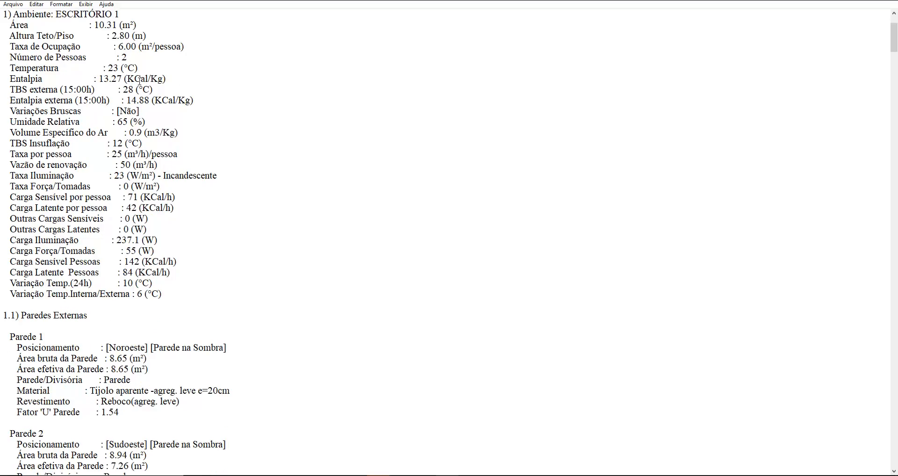
{"action": "scroll", "coordinate": [139, 80], "scroll_direction": "down", "scroll_amount": 11}
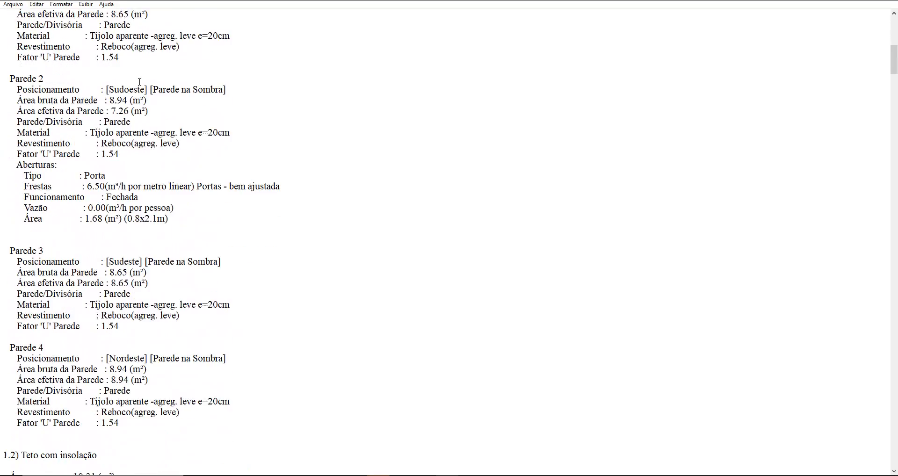
{"action": "scroll", "coordinate": [139, 82], "scroll_direction": "down", "scroll_amount": 9}
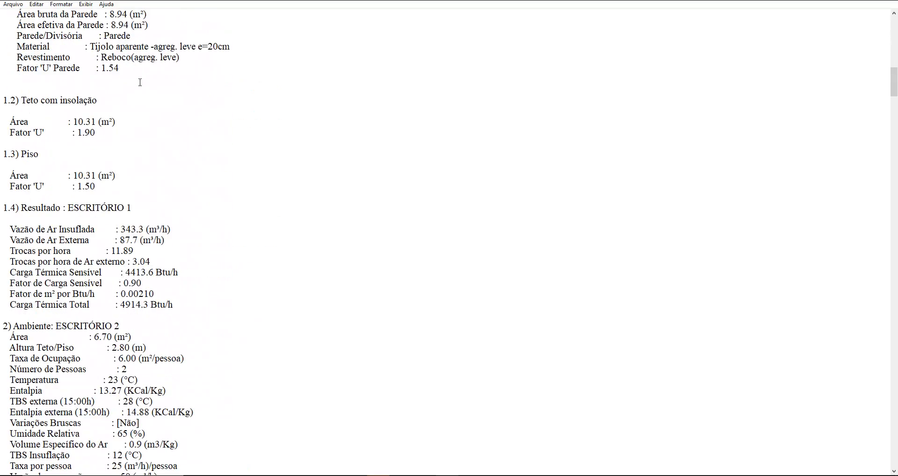
{"action": "left_click", "coordinate": [886, 3]}
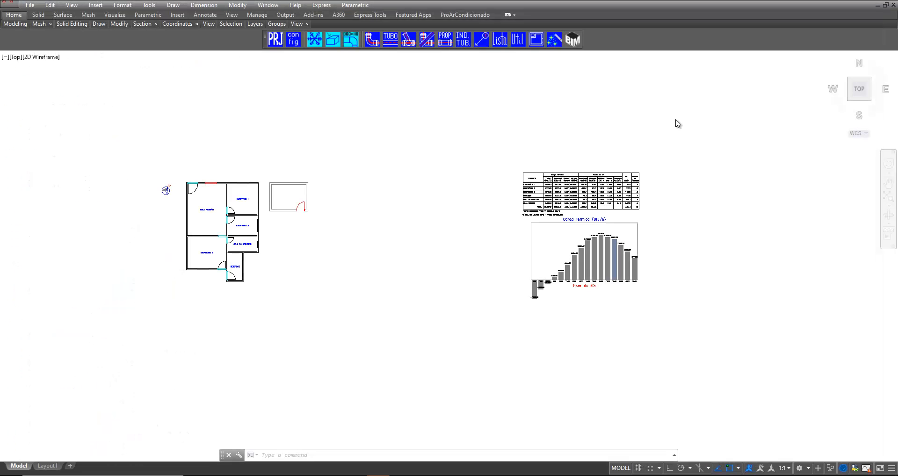
- Examine the thermal load results table for all rooms and the hourly Carga Térmica chart beneath it
{"action": "scroll", "coordinate": [386, 184], "scroll_direction": "down", "scroll_amount": 3}
{"action": "scroll", "coordinate": [506, 201], "scroll_direction": "up", "scroll_amount": 3}
{"action": "scroll", "coordinate": [503, 196], "scroll_direction": "up", "scroll_amount": 6}
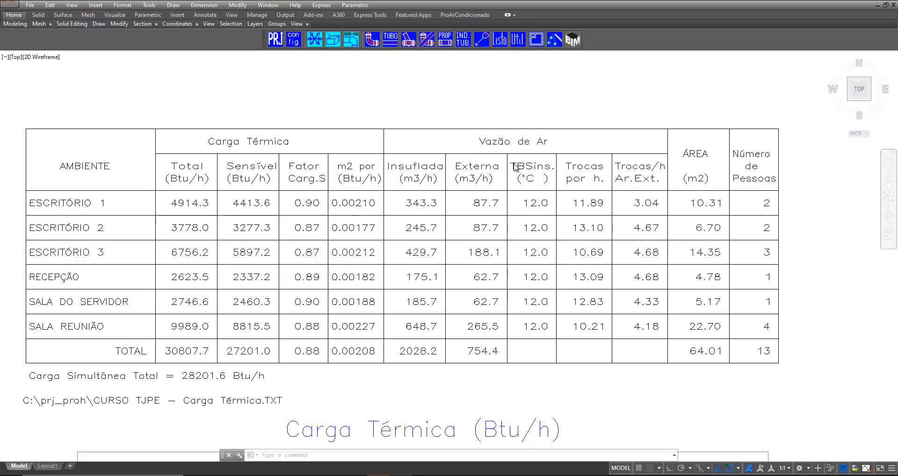
{"action": "mouse_move", "coordinate": [559, 220]}
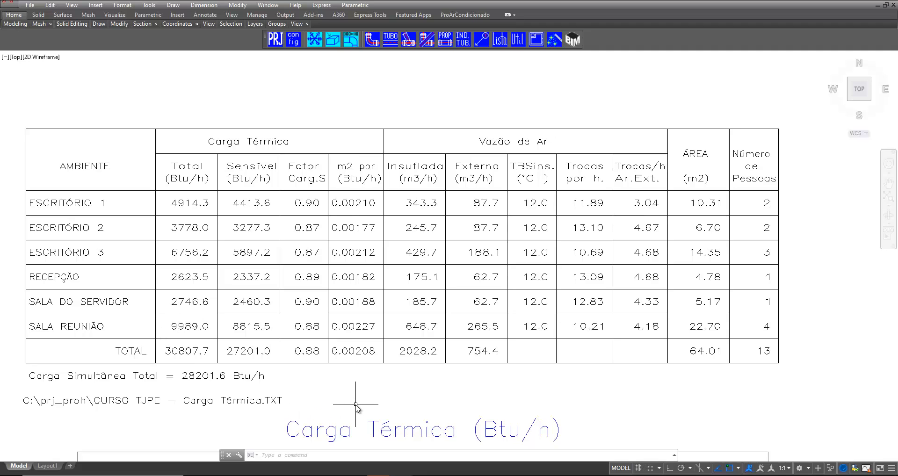
{"action": "scroll", "coordinate": [397, 113], "scroll_direction": "down", "scroll_amount": 2}
{"action": "middle_click_drag", "start_coordinate": [417, 204], "coordinate": [427, 130]}
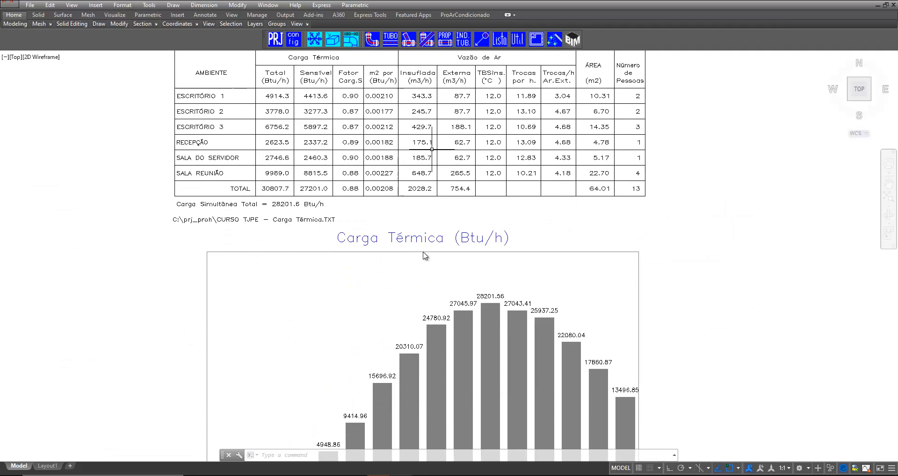
{"action": "middle_click_drag", "start_coordinate": [416, 263], "coordinate": [412, 191]}
{"action": "mouse_move", "coordinate": [390, 237]}
{"action": "middle_mouse_down"}
{"action": "mouse_move", "coordinate": [396, 197]}
{"action": "mouse_move", "coordinate": [396, 218]}
{"action": "middle_mouse_up"}
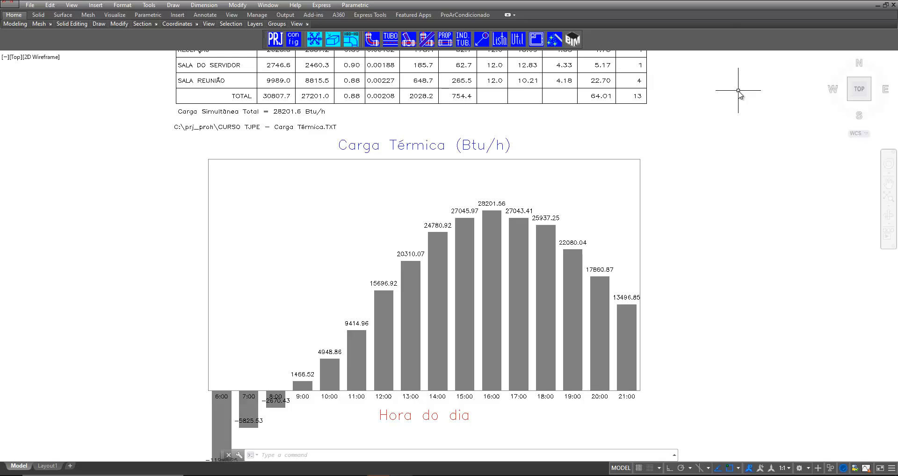
- Start inserting a duct layout (Inserir Traçado de Dutos) in the floor plan with the duct type "Duto de MPU"
{"action": "scroll", "coordinate": [709, 151], "scroll_direction": "down", "scroll_amount": 4}
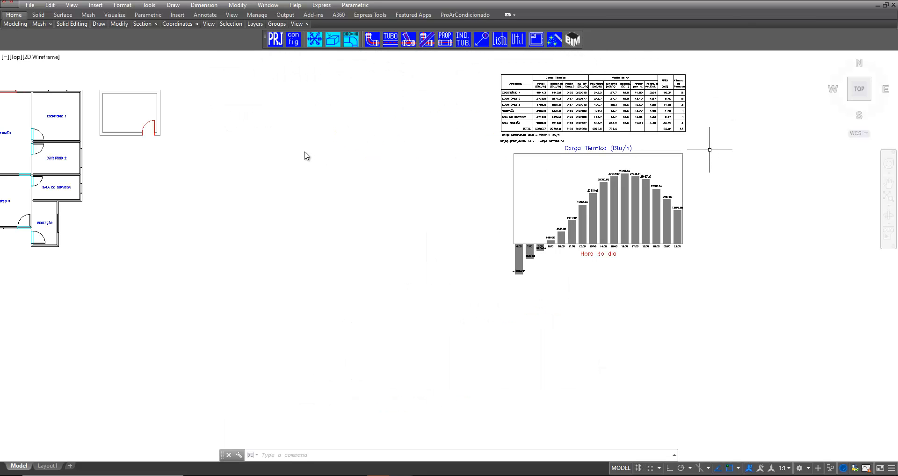
{"action": "middle_click_drag", "start_coordinate": [376, 200], "coordinate": [529, 222]}
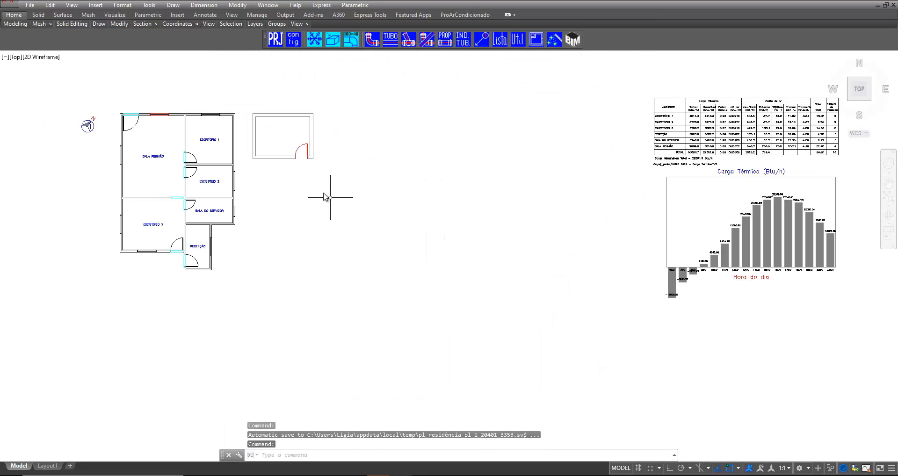
{"action": "mouse_move", "coordinate": [334, 193]}
{"action": "middle_mouse_down"}
{"action": "mouse_move", "coordinate": [377, 197]}
{"action": "mouse_move", "coordinate": [372, 208]}
{"action": "mouse_move", "coordinate": [412, 256]}
{"action": "middle_mouse_up"}
{"action": "scroll", "coordinate": [257, 182], "scroll_direction": "up", "scroll_amount": 4}
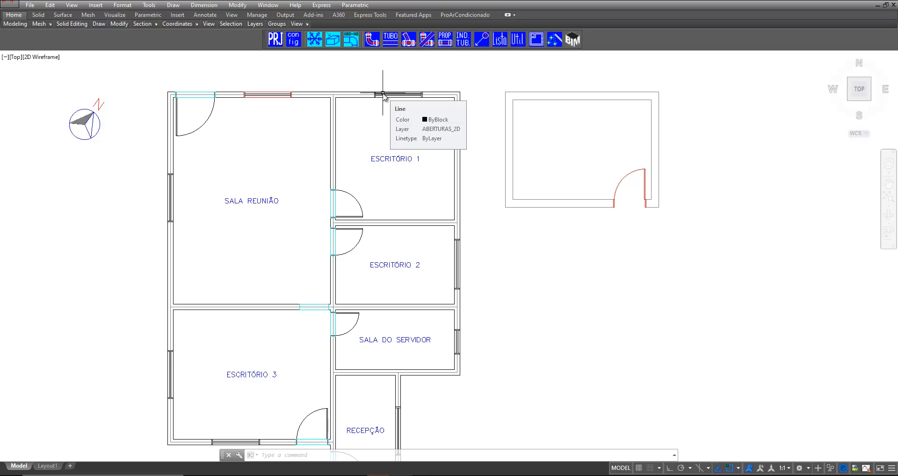
{"action": "key", "text": "Return"}
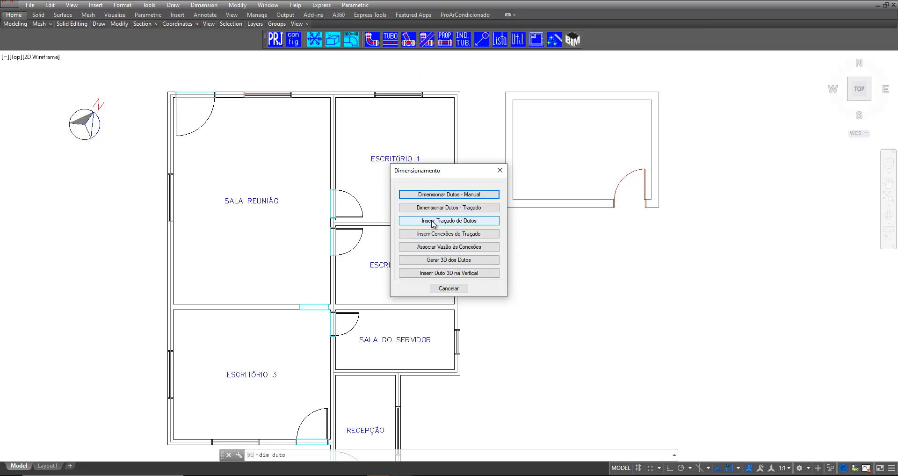
{"action": "left_click", "coordinate": [471, 221]}
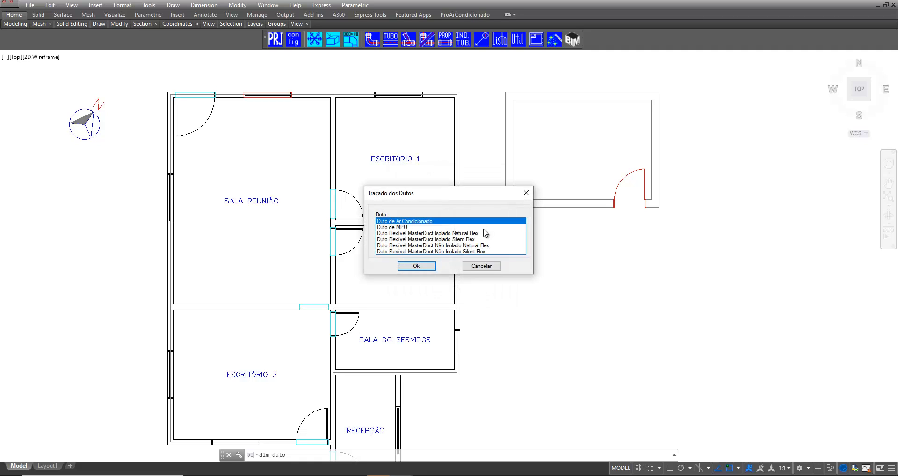
{"action": "left_click", "coordinate": [393, 228]}
{"action": "left_click_drag", "start_coordinate": [393, 234], "coordinate": [393, 252]}
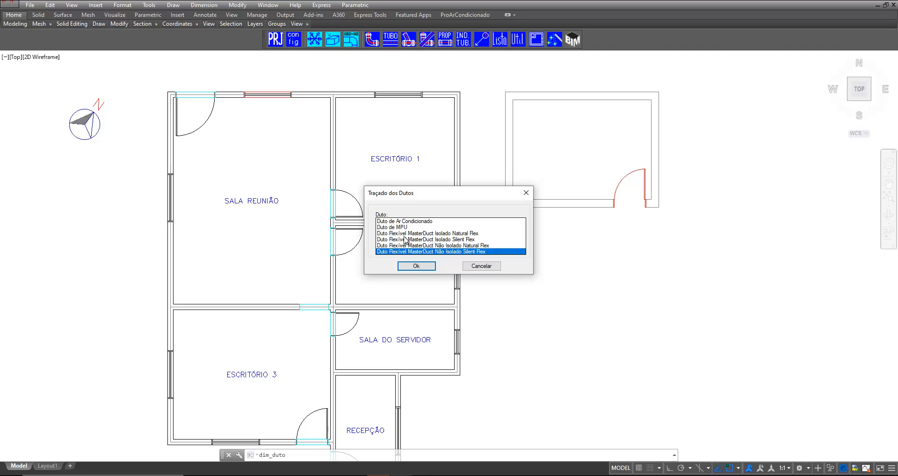
{"action": "left_click", "coordinate": [395, 229]}
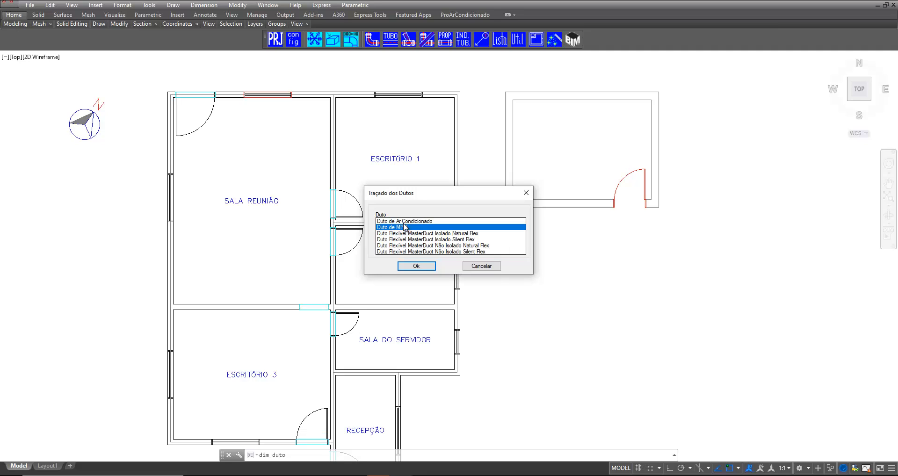
{"action": "left_click", "coordinate": [417, 265]}
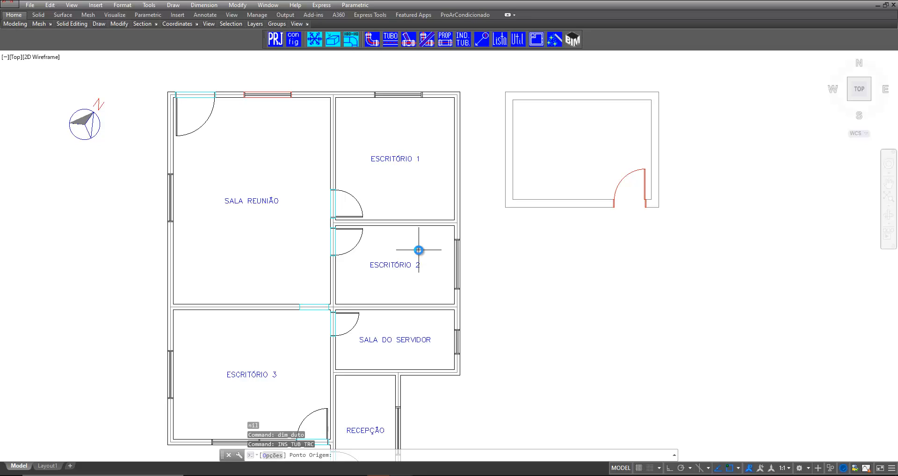
- With Ortho on, draw the main duct from just south of SALA DO SERVIDOR to ESCRITÓRIO 1 and a westward branch into SALA REUNIÃO
{"action": "left_click", "coordinate": [420, 386]}
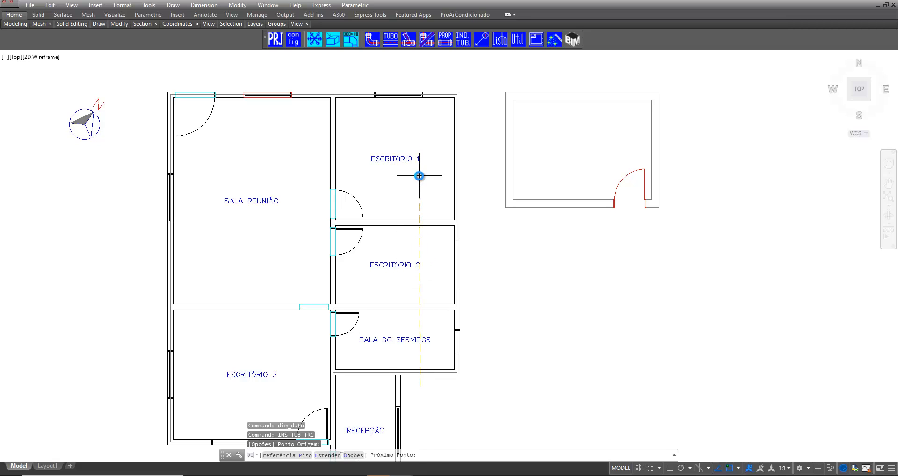
{"action": "key", "text": "F8"}
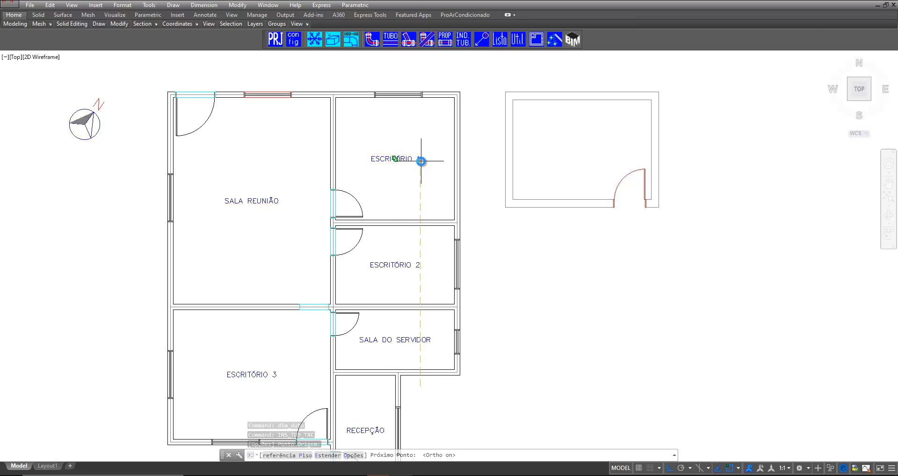
{"action": "scroll", "coordinate": [421, 161], "scroll_direction": "up", "scroll_amount": 4}
{"action": "left_click", "coordinate": [421, 158]}
{"action": "scroll", "coordinate": [421, 158], "scroll_direction": "down", "scroll_amount": 2}
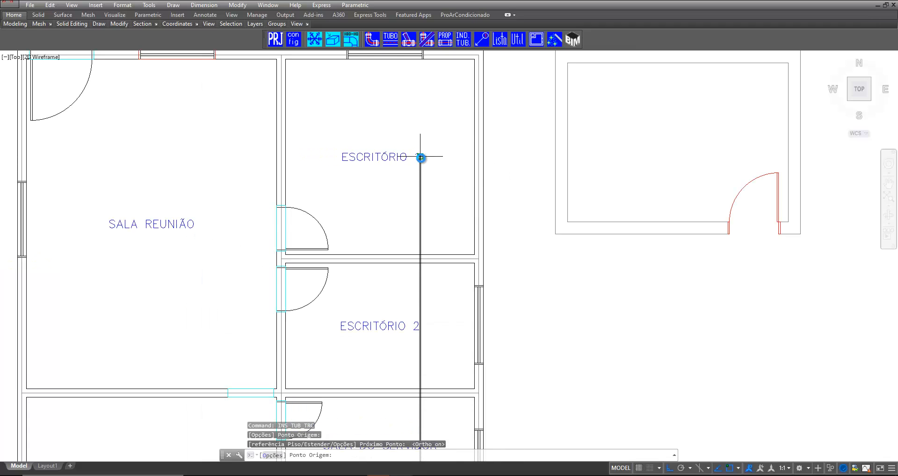
{"action": "left_click", "coordinate": [421, 158]}
{"action": "left_click", "coordinate": [143, 159]}
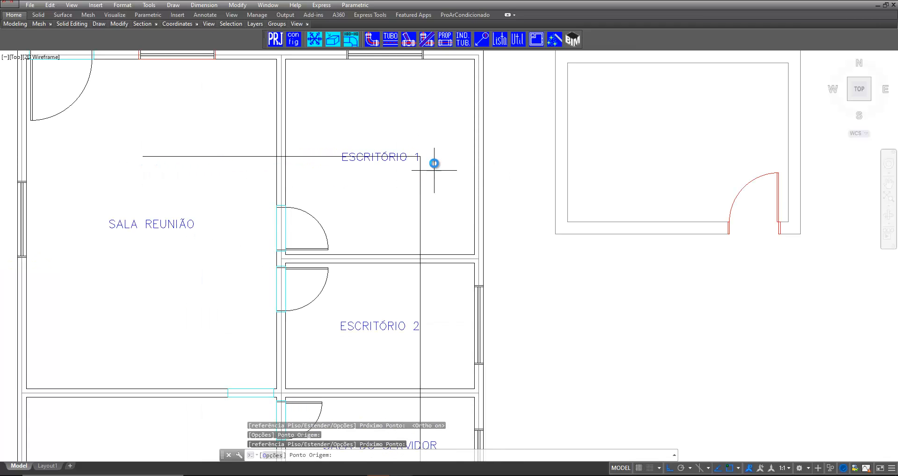
- Extend the main duct north in ESCRITÓRIO 1, and from it in ESCRITÓRIO 2 draw a branch west into SALA REUNIÃO and a short eastward stub
{"action": "left_click", "coordinate": [420, 158]}
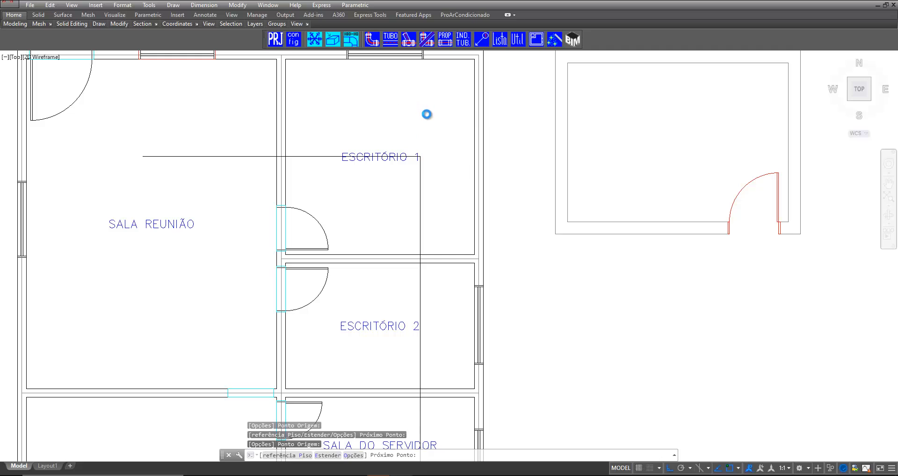
{"action": "left_click", "coordinate": [420, 326]}
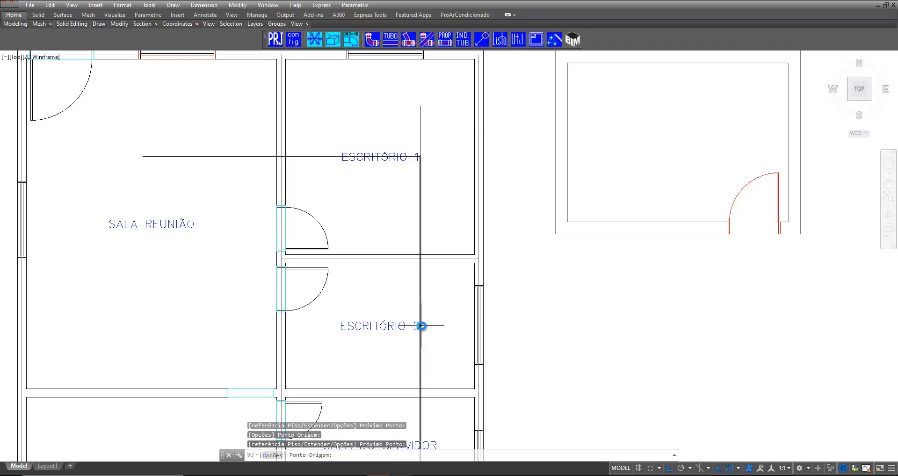
{"action": "left_click", "coordinate": [421, 326]}
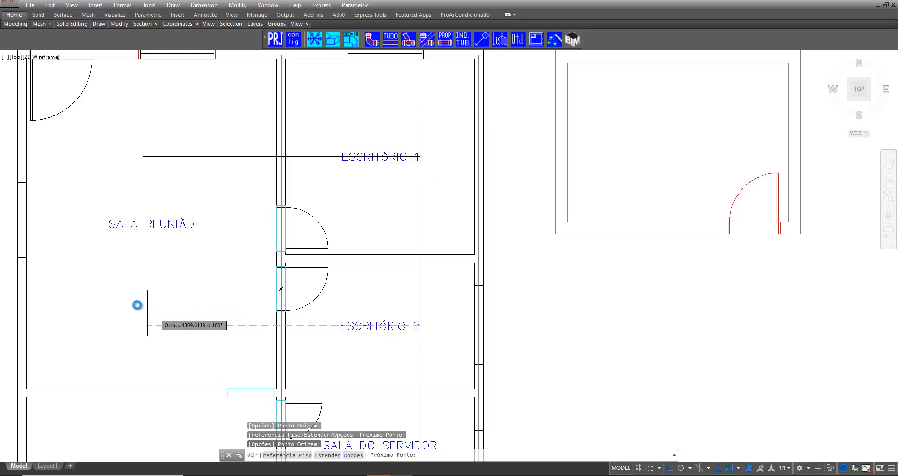
{"action": "left_click", "coordinate": [144, 179]}
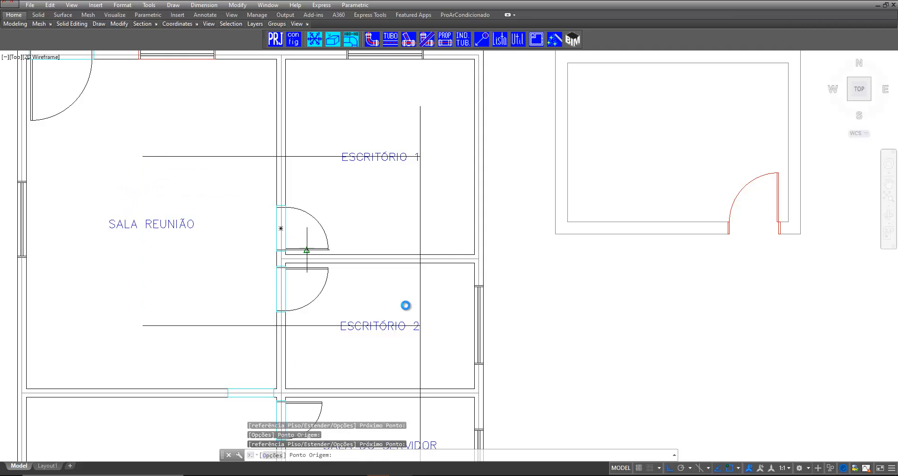
{"action": "left_click", "coordinate": [419, 325]}
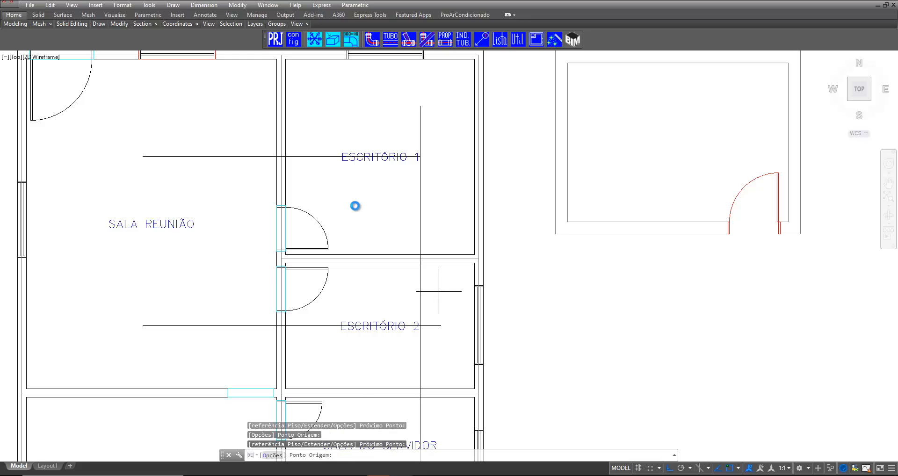
- Draw a short westward branch duct from the main duct inside SALA DO SERVIDOR and end the duct layout
{"action": "scroll", "coordinate": [353, 203], "scroll_direction": "down", "scroll_amount": 2}
{"action": "scroll", "coordinate": [398, 372], "scroll_direction": "up", "scroll_amount": 2}
{"action": "scroll", "coordinate": [392, 358], "scroll_direction": "up", "scroll_amount": 4}
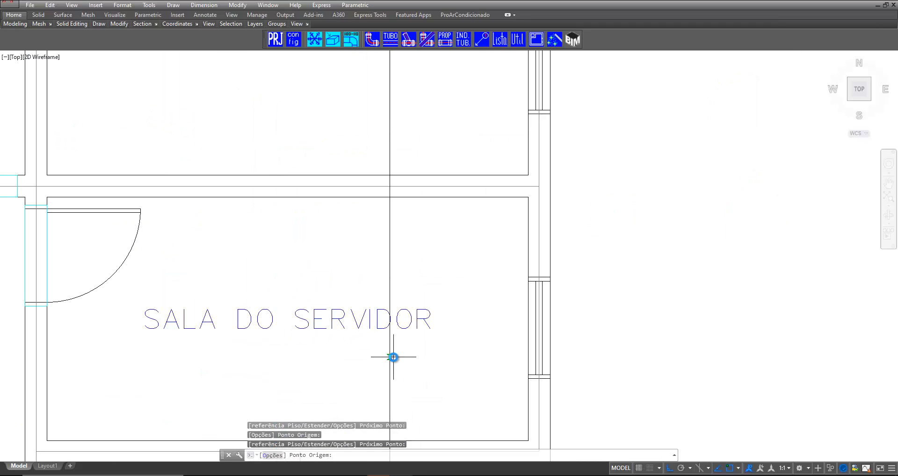
{"action": "left_click", "coordinate": [390, 320]}
{"action": "left_click", "coordinate": [289, 319]}
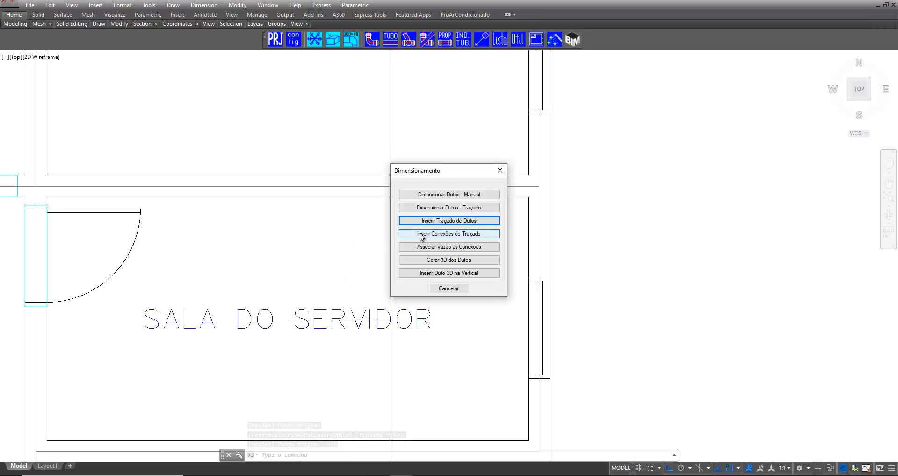
- Insert a single-line "Grelha/Difusor/Entrada" connection from Conexões de Dutos at the south end of the main duct
{"action": "left_click", "coordinate": [445, 237]}
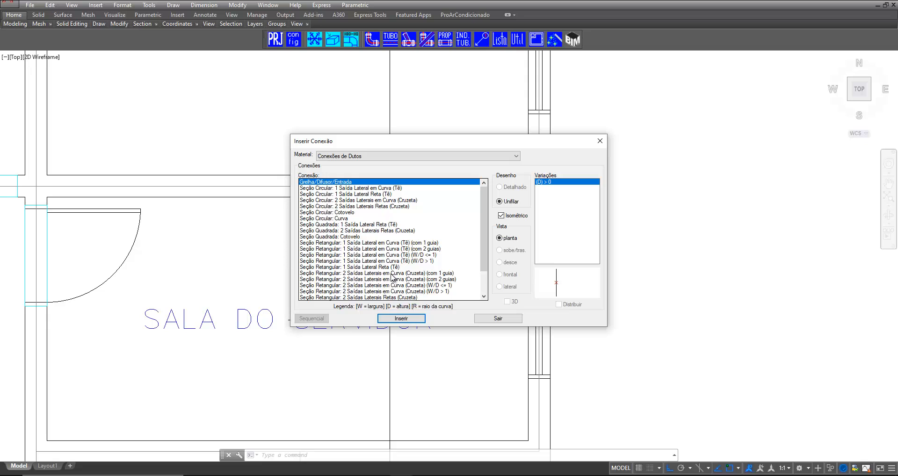
{"action": "left_click", "coordinate": [406, 320]}
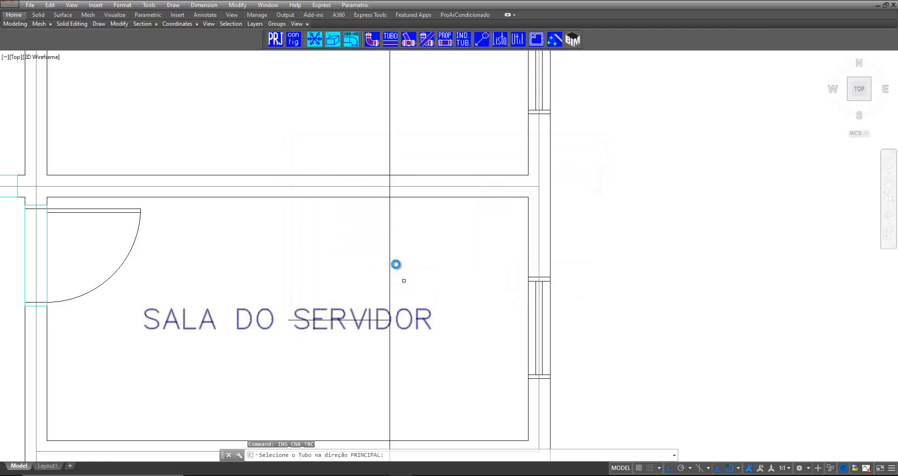
{"action": "scroll", "coordinate": [354, 179], "scroll_direction": "down", "scroll_amount": 2}
{"action": "scroll", "coordinate": [380, 309], "scroll_direction": "up", "scroll_amount": 1}
{"action": "scroll", "coordinate": [344, 310], "scroll_direction": "up", "scroll_amount": 8}
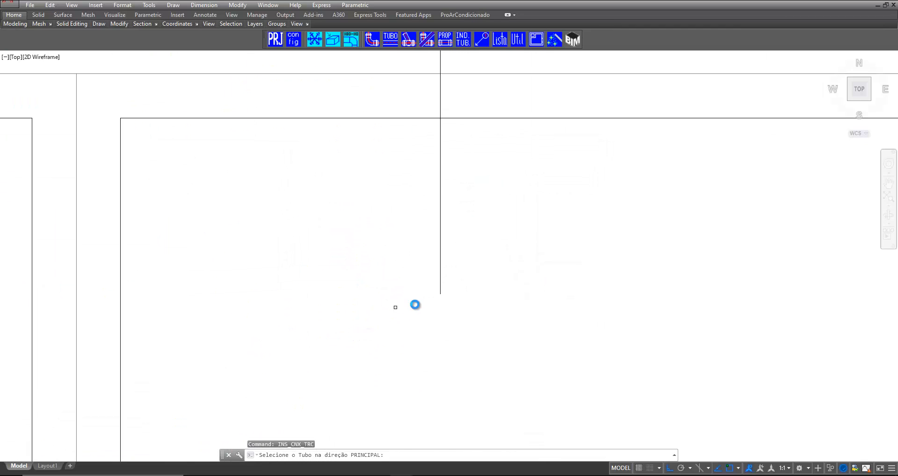
{"action": "left_click", "coordinate": [440, 285]}
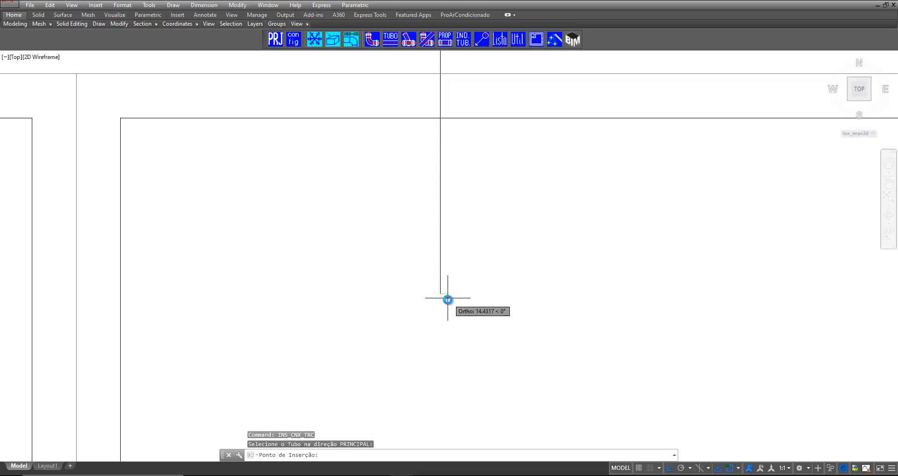
{"action": "left_click", "coordinate": [440, 294]}
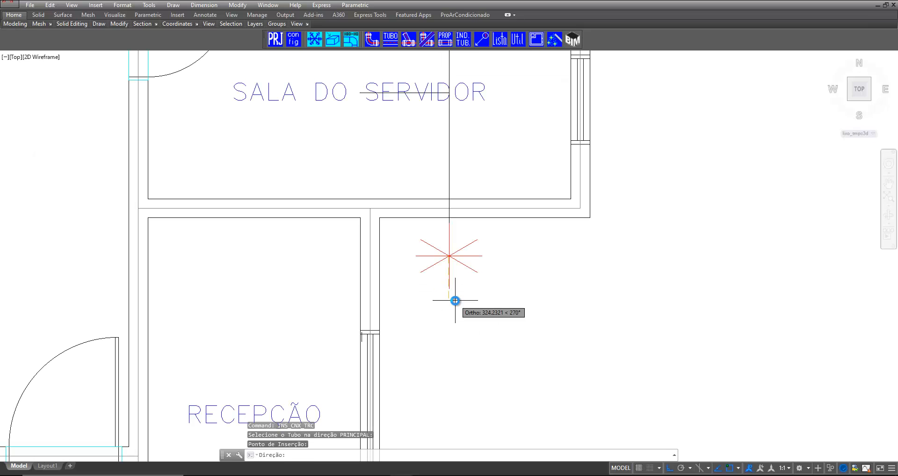
{"action": "left_click", "coordinate": [448, 226]}
{"action": "scroll", "coordinate": [494, 313], "scroll_direction": "down", "scroll_amount": 8}
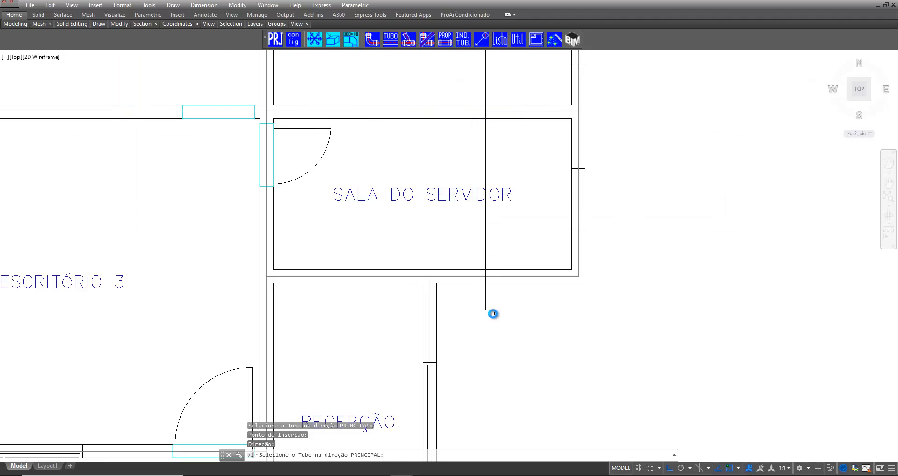
- Insert a "Grelha/Difusor/Entrada" connection at the west end of the short branch duct in SALA DO SERVIDOR
{"action": "scroll", "coordinate": [422, 193], "scroll_direction": "up", "scroll_amount": 7}
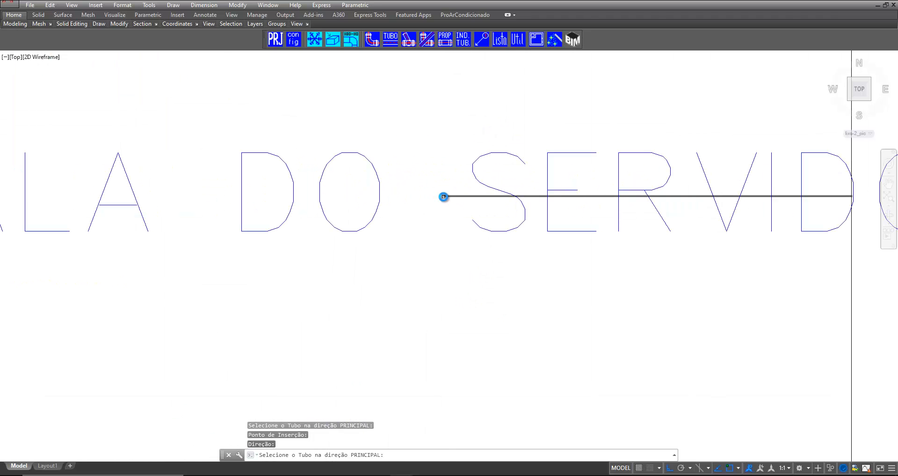
{"action": "left_click", "coordinate": [444, 196]}
{"action": "left_click", "coordinate": [443, 196]}
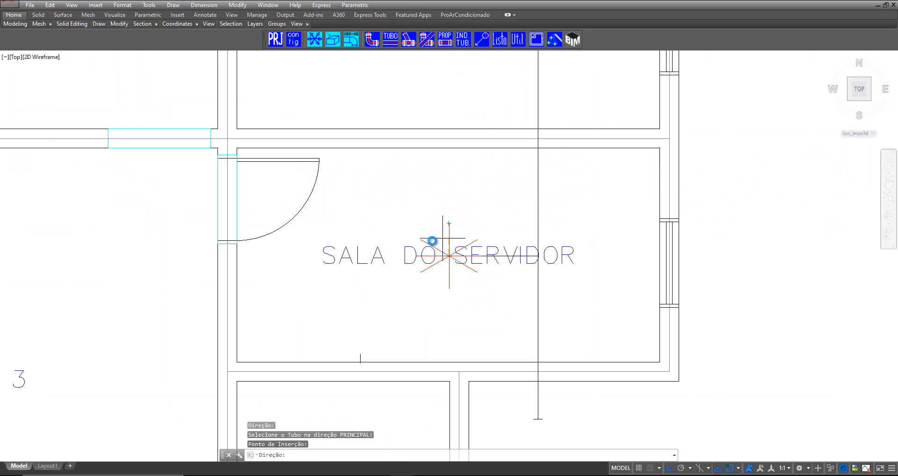
{"action": "left_click", "coordinate": [385, 314]}
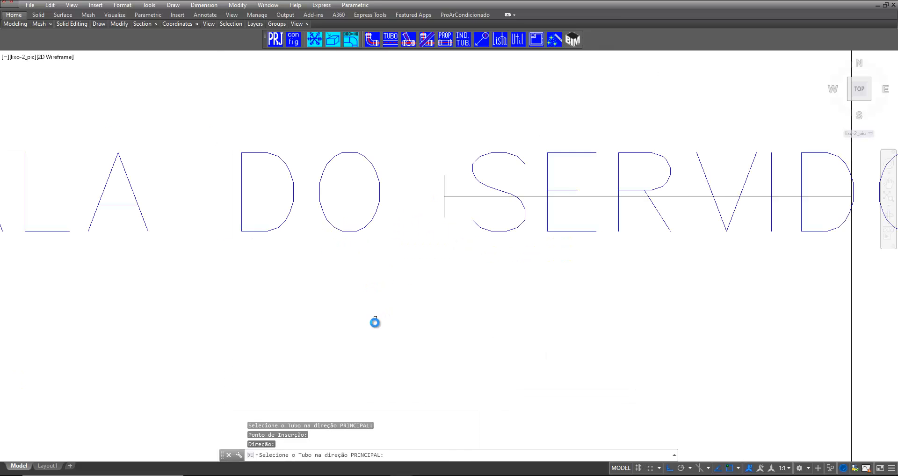
- Insert a "Grelha/Difusor/Entrada" connection at the east end of the short duct stub in ESCRITÓRIO 2, oriented eastward
{"action": "scroll", "coordinate": [377, 320], "scroll_direction": "down", "scroll_amount": 6}
{"action": "scroll", "coordinate": [375, 324], "scroll_direction": "down", "scroll_amount": 3}
{"action": "scroll", "coordinate": [442, 188], "scroll_direction": "up", "scroll_amount": 3}
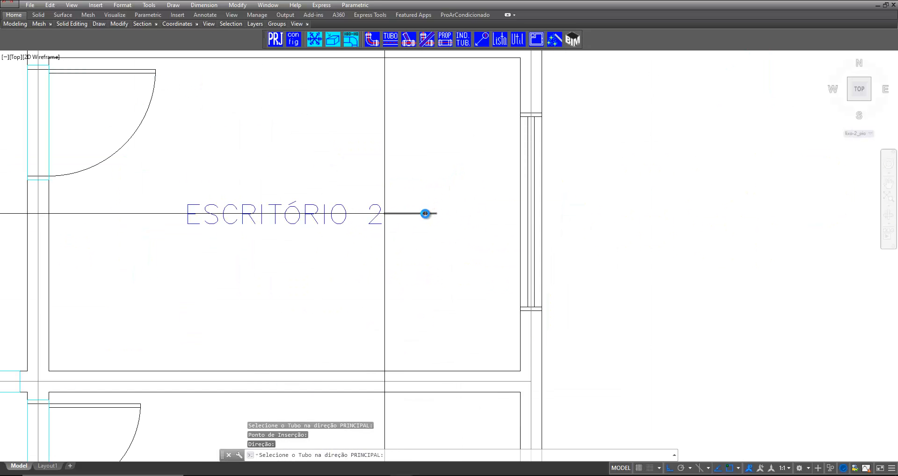
{"action": "left_click", "coordinate": [440, 213]}
{"action": "left_click", "coordinate": [435, 213]}
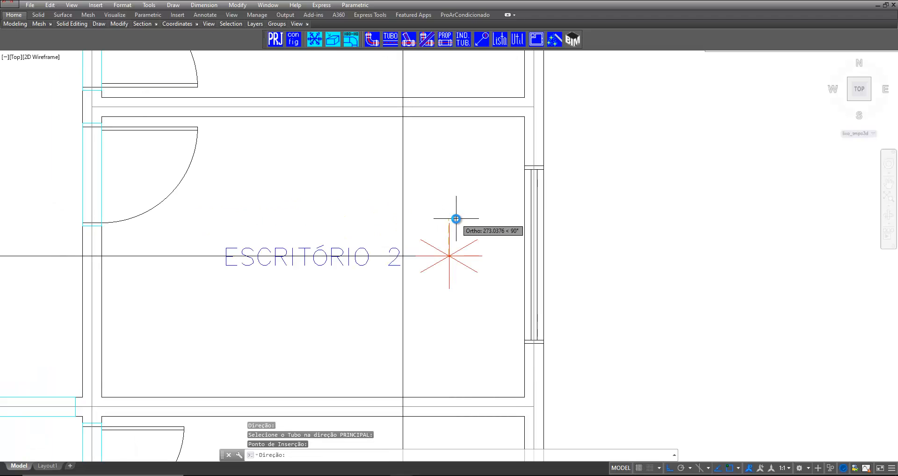
{"action": "left_click", "coordinate": [484, 257]}
- Insert a "Grelha/Difusor/Entrada" connection at the west end of the southern branch duct in SALA REUNIÃO, oriented westward
{"action": "scroll", "coordinate": [483, 259], "scroll_direction": "down", "scroll_amount": 3}
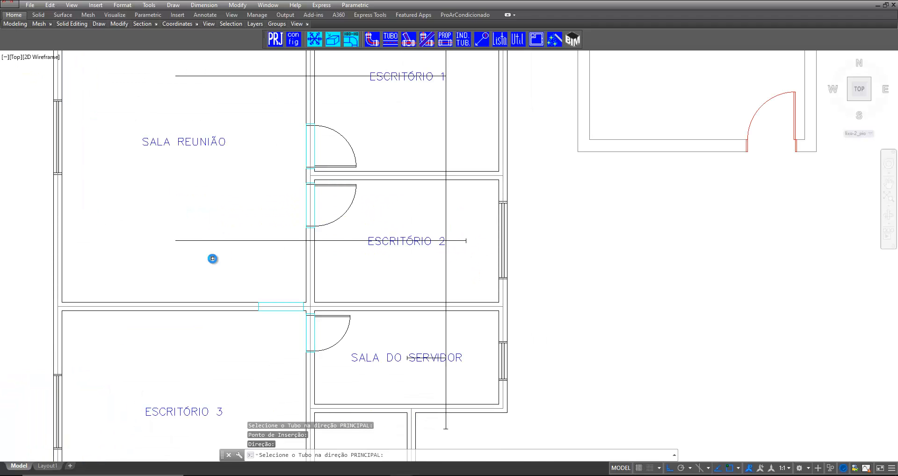
{"action": "scroll", "coordinate": [201, 251], "scroll_direction": "up", "scroll_amount": 4}
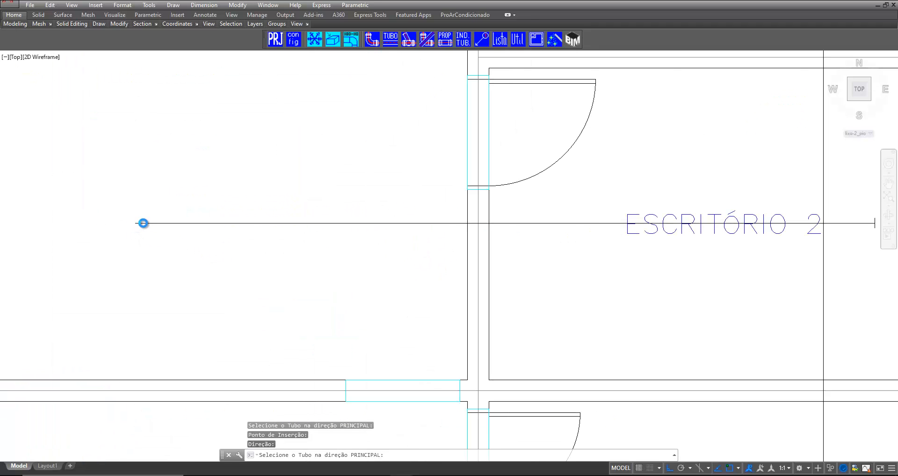
{"action": "left_click", "coordinate": [139, 224]}
{"action": "left_click", "coordinate": [135, 224]}
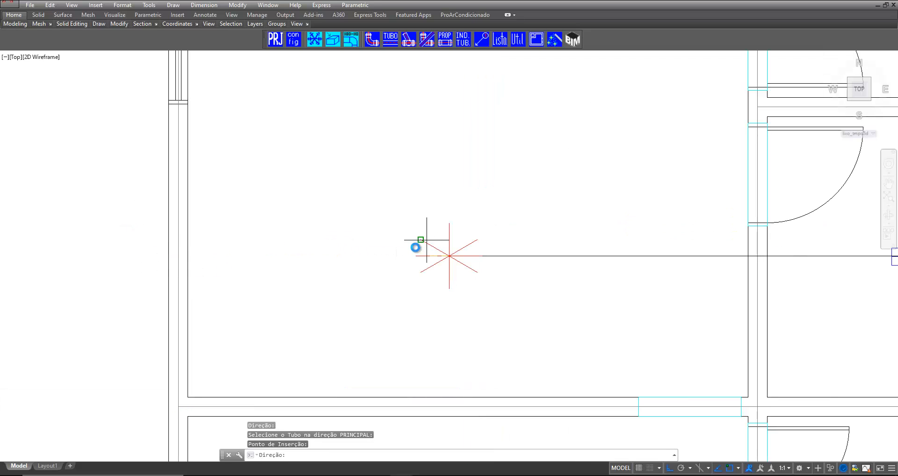
{"action": "left_click", "coordinate": [416, 255]}
- Insert a "Grelha/Difusor/Entrada" connection at the west end of the northern branch duct in SALA REUNIÃO, oriented westward
{"action": "scroll", "coordinate": [405, 315], "scroll_direction": "down", "scroll_amount": 4}
{"action": "scroll", "coordinate": [313, 192], "scroll_direction": "up", "scroll_amount": 6}
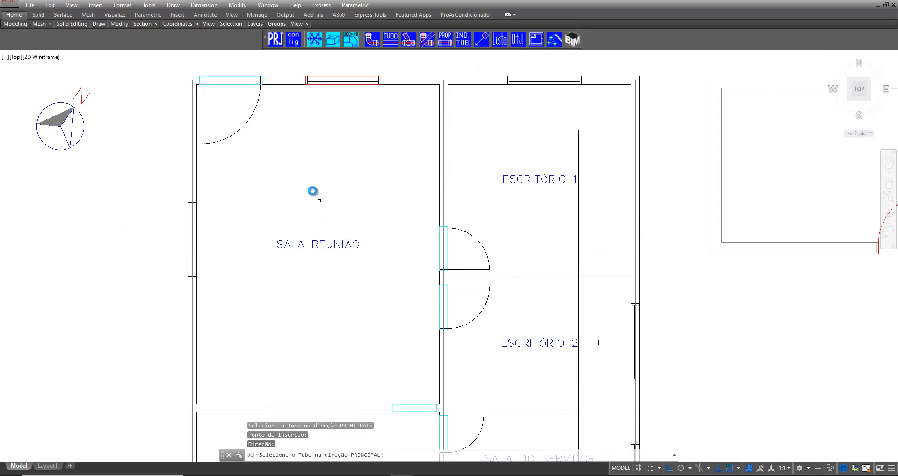
{"action": "left_click", "coordinate": [315, 181]}
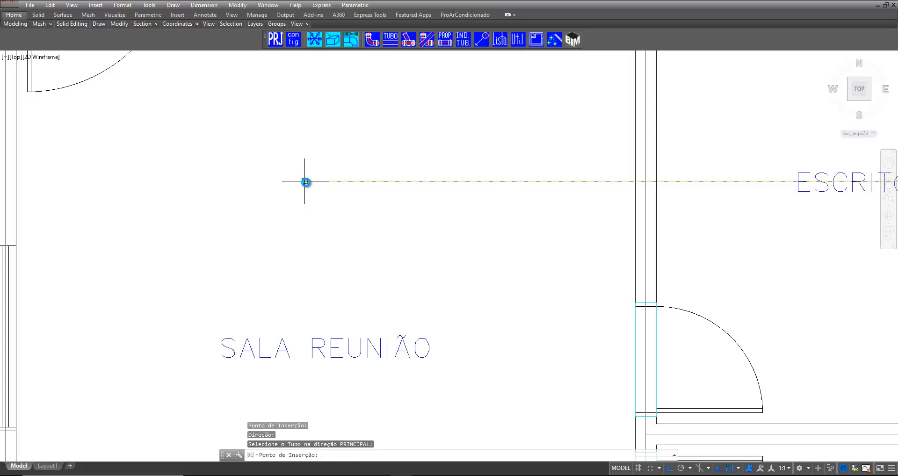
{"action": "left_click", "coordinate": [304, 182]}
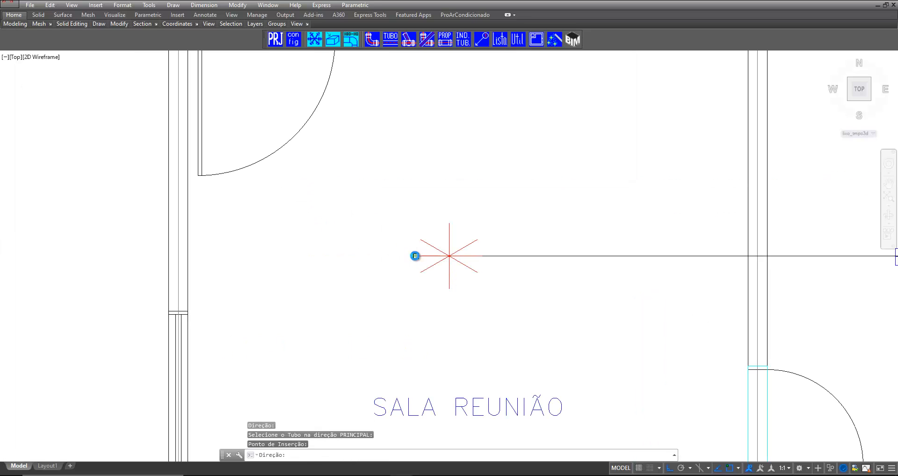
{"action": "left_click", "coordinate": [415, 254]}
- Insert a "Grelha/Difusor/Entrada" connection at the main duct's north end in ESCRITÓRIO 1 and finish placing this connection type
{"action": "scroll", "coordinate": [268, 251], "scroll_direction": "down", "scroll_amount": 5}
{"action": "scroll", "coordinate": [380, 242], "scroll_direction": "up", "scroll_amount": 6}
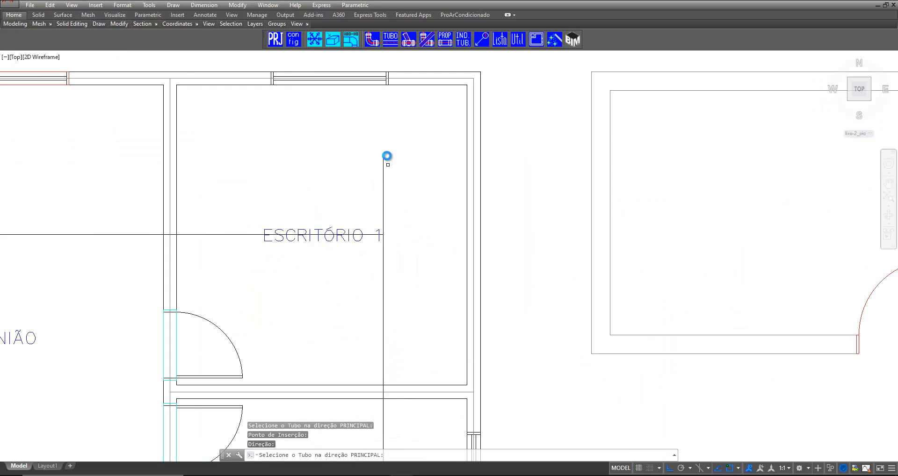
{"action": "left_click", "coordinate": [385, 162]}
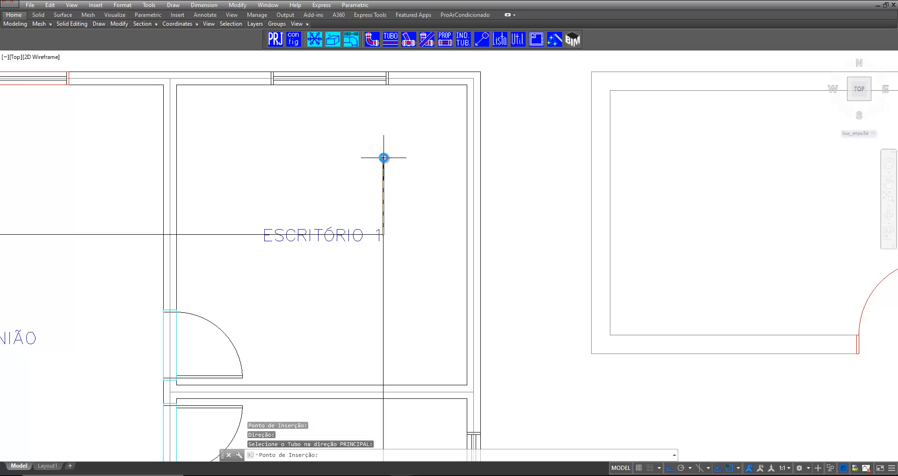
{"action": "left_click", "coordinate": [384, 158]}
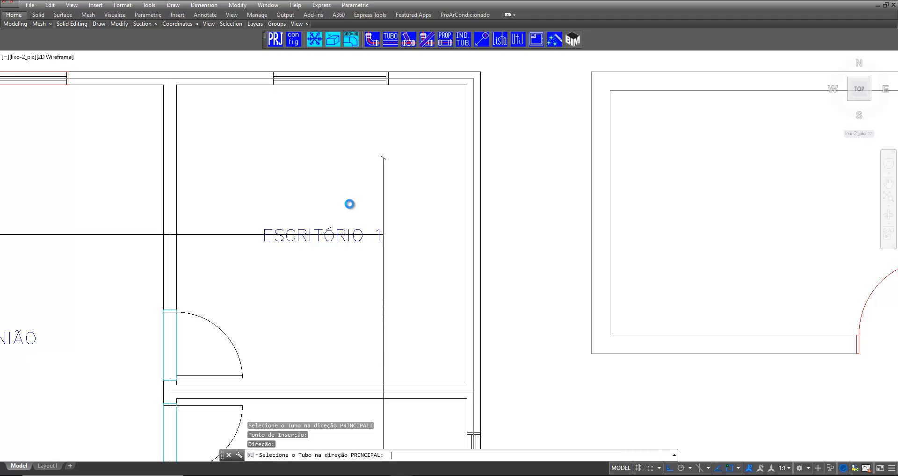
{"action": "right_click", "coordinate": [350, 204]}
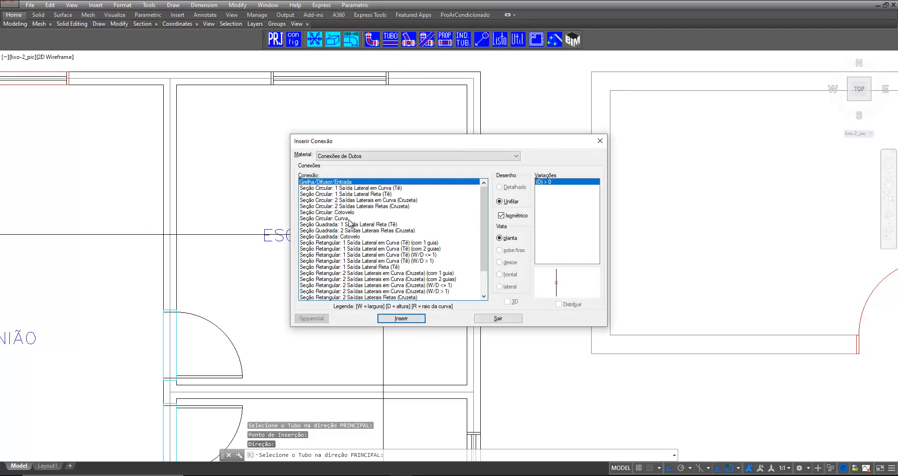
- Insert the "Seção Retangular: 2 Saídas Laterais em Curva (Cruzeta) (com 1 guia)" connection with (R/D) = 0.5 where the ducts cross in ESCRITÓRIO 2
{"action": "scroll", "coordinate": [350, 223], "scroll_direction": "down", "scroll_amount": 2}
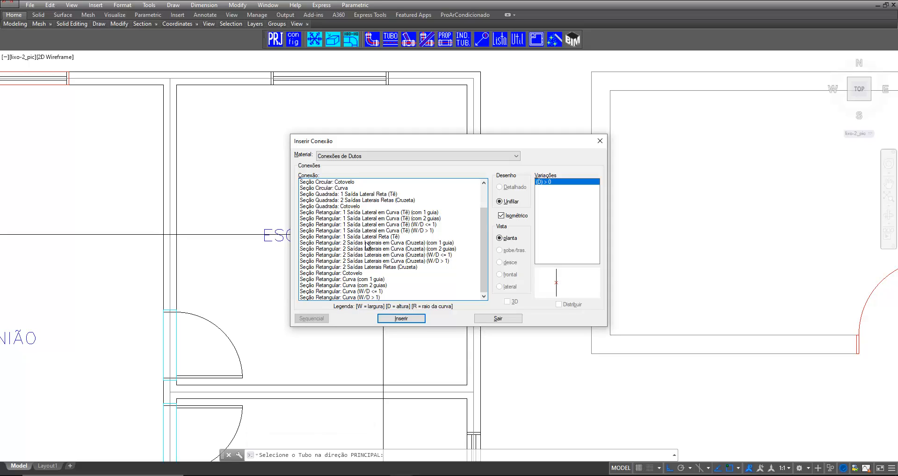
{"action": "left_click", "coordinate": [366, 248]}
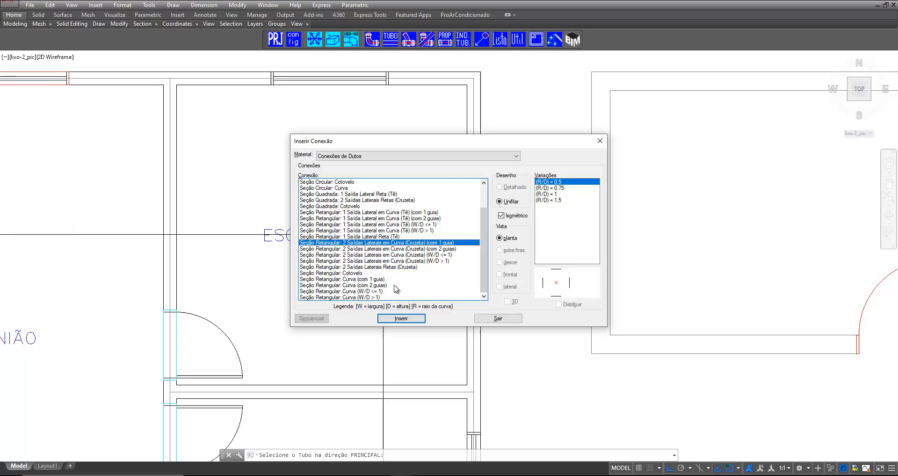
{"action": "left_click", "coordinate": [401, 318]}
{"action": "scroll", "coordinate": [360, 186], "scroll_direction": "down", "scroll_amount": 4}
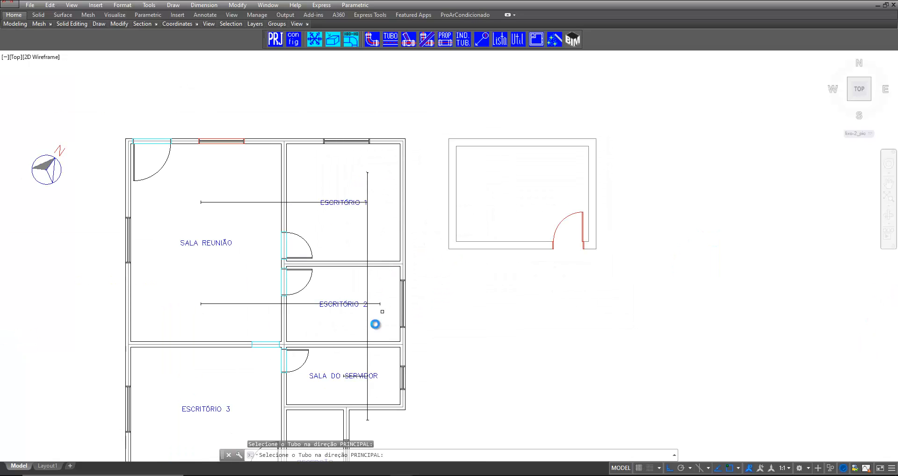
{"action": "scroll", "coordinate": [375, 315], "scroll_direction": "up", "scroll_amount": 8}
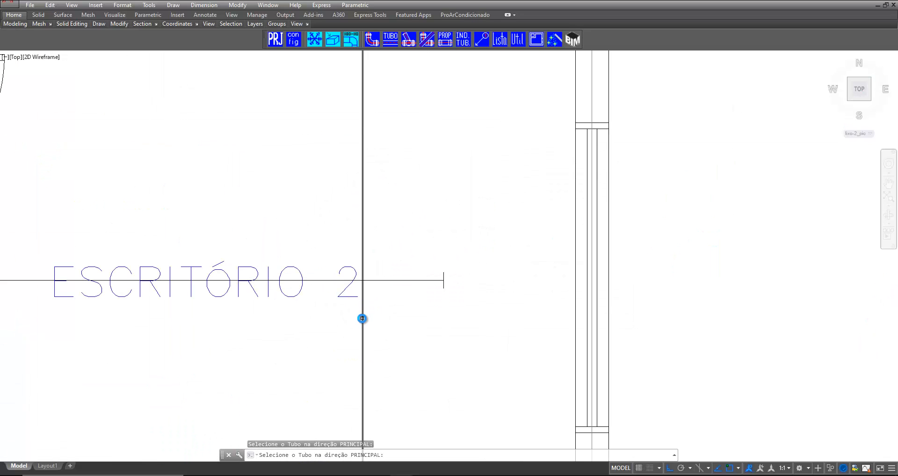
{"action": "left_click", "coordinate": [362, 319]}
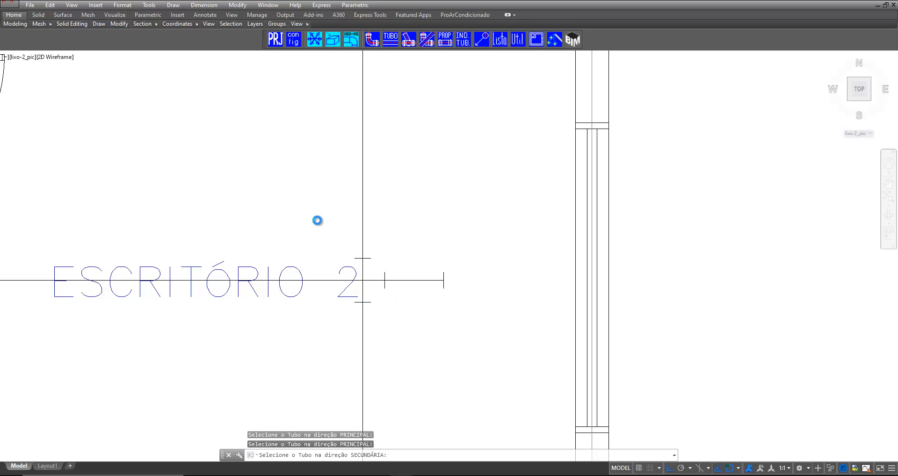
{"action": "scroll", "coordinate": [316, 220], "scroll_direction": "down", "scroll_amount": 6}
{"action": "scroll", "coordinate": [320, 261], "scroll_direction": "down", "scroll_amount": 2}
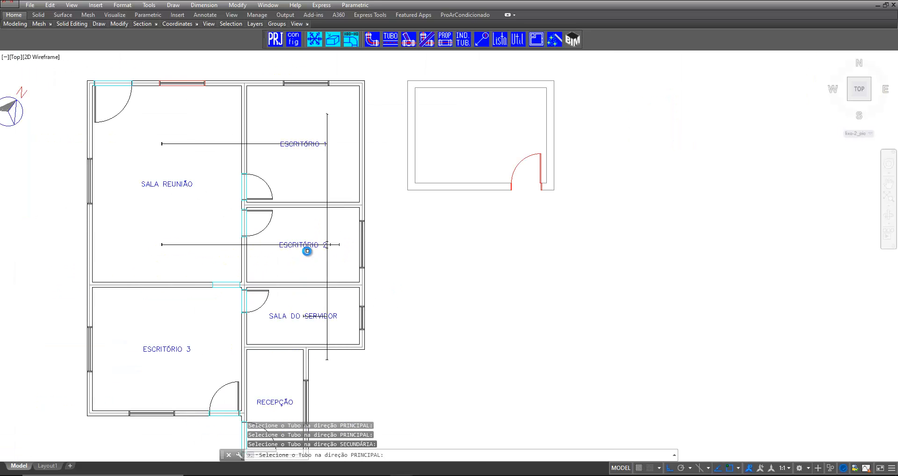
{"action": "left_click", "coordinate": [309, 245]}
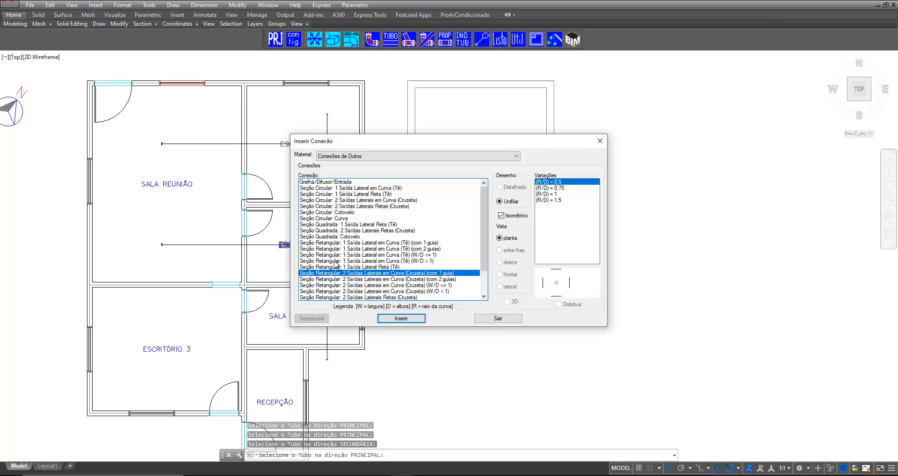
- Insert a "Seção Retangular: 1 Saída Lateral Reta (Tê)" connection between the main duct and its branch in SALA DO SERVIDOR
{"action": "scroll", "coordinate": [344, 271], "scroll_direction": "down", "scroll_amount": 1}
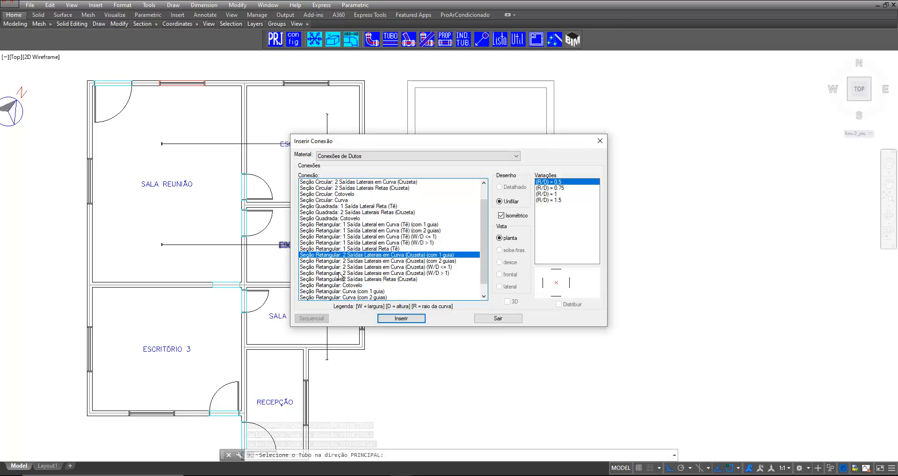
{"action": "left_click", "coordinate": [344, 249]}
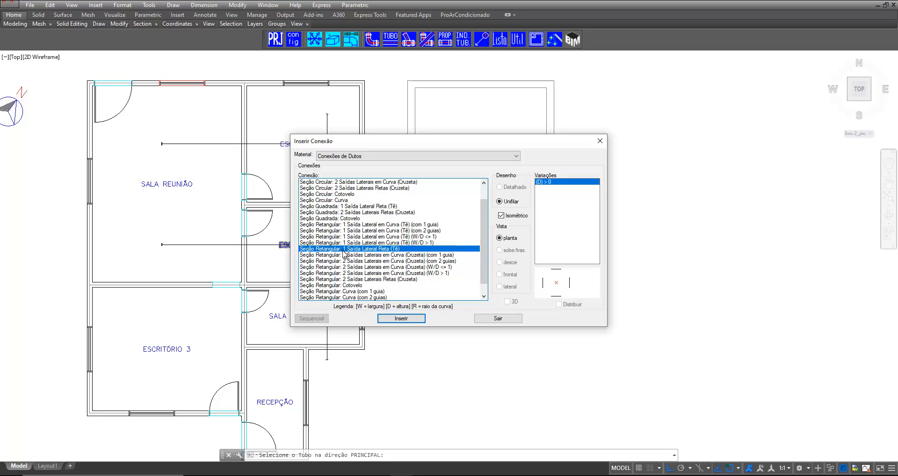
{"action": "left_click", "coordinate": [397, 318]}
{"action": "scroll", "coordinate": [365, 310], "scroll_direction": "up", "scroll_amount": 8}
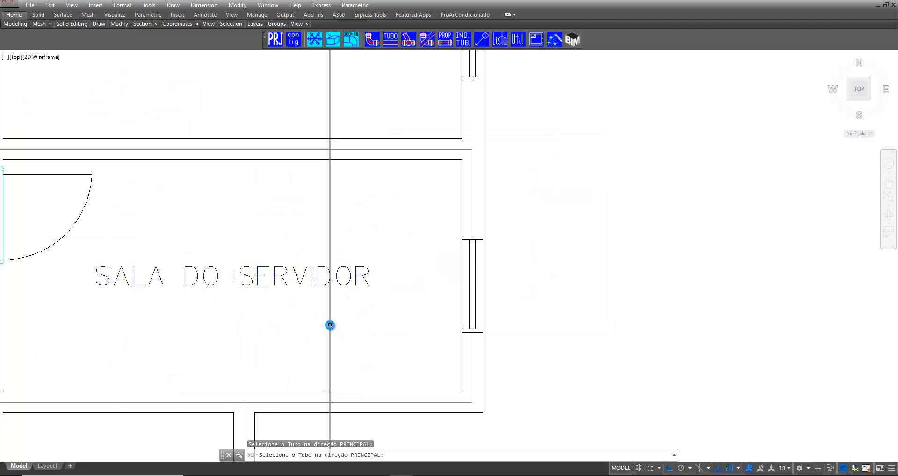
{"action": "left_click", "coordinate": [330, 325]}
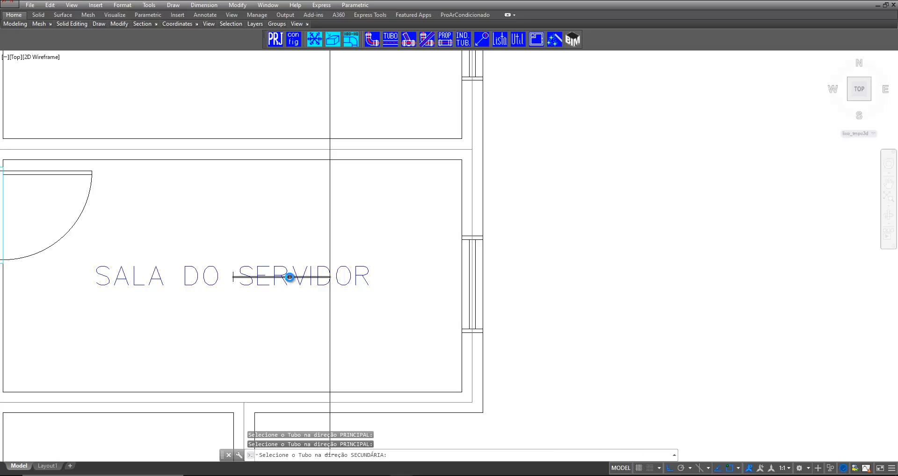
{"action": "left_click", "coordinate": [290, 277]}
- Insert the same straight-outlet tee between the main duct and the westward branch in ESCRITÓRIO 1, and finish inserting connections
{"action": "scroll", "coordinate": [315, 335], "scroll_direction": "down", "scroll_amount": 6}
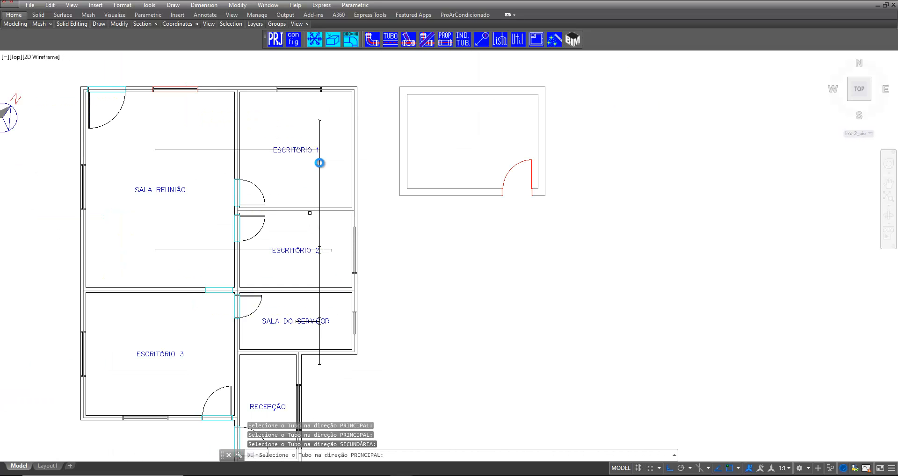
{"action": "scroll", "coordinate": [319, 162], "scroll_direction": "up", "scroll_amount": 6}
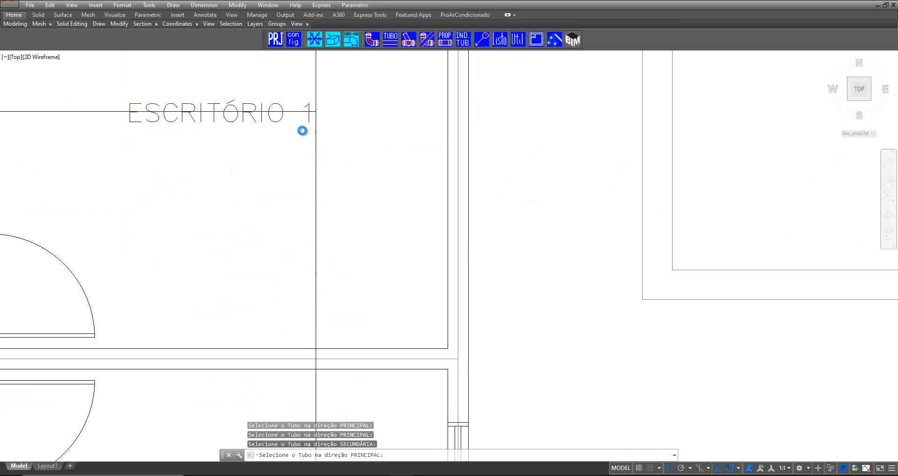
{"action": "left_click", "coordinate": [315, 131]}
{"action": "left_click", "coordinate": [294, 111]}
{"action": "scroll", "coordinate": [300, 171], "scroll_direction": "down", "scroll_amount": 5}
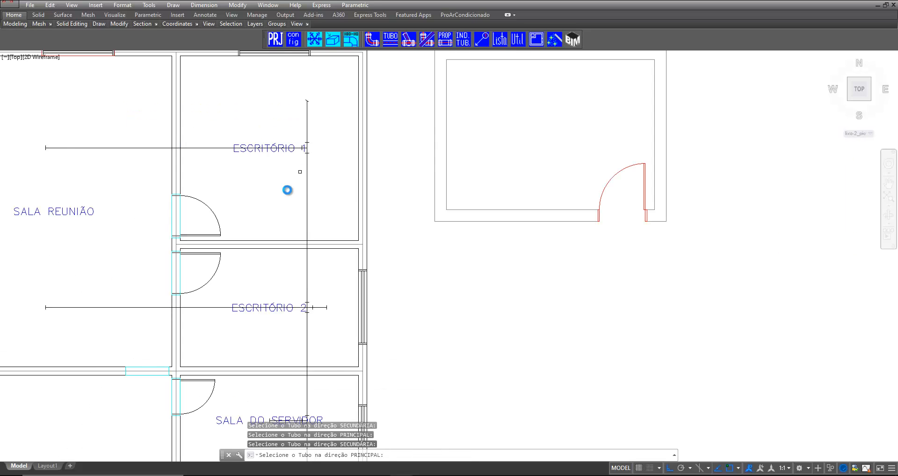
{"action": "scroll", "coordinate": [287, 190], "scroll_direction": "down", "scroll_amount": 2}
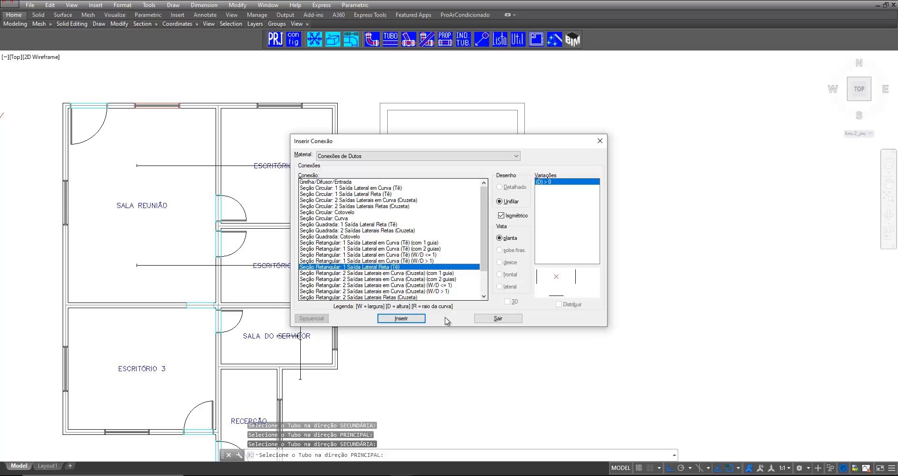
{"action": "left_click", "coordinate": [494, 319]}
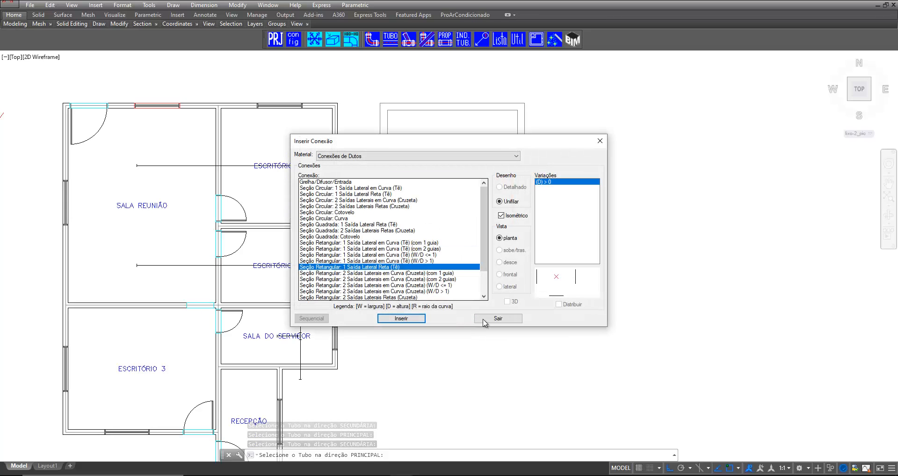
{"action": "left_click", "coordinate": [477, 317]}
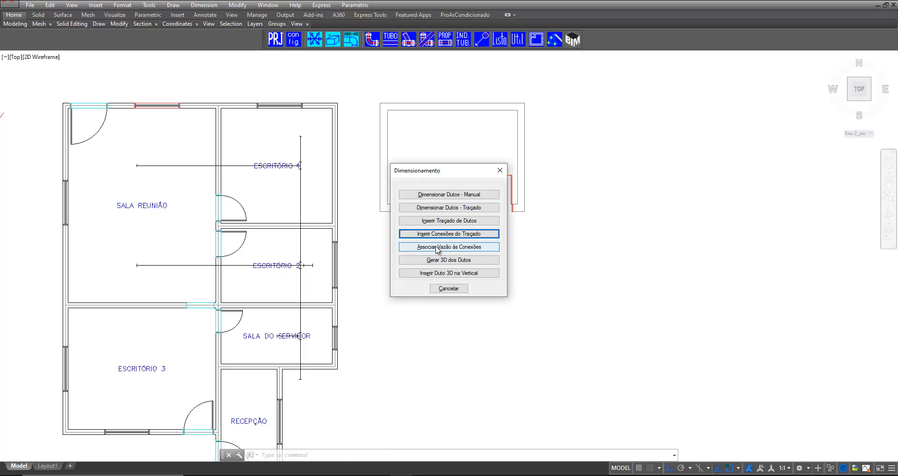
- Start associating airflow with connections and assign ESCRITÓRIO 1's airflow to the grille at the main duct's north end
{"action": "left_click", "coordinate": [458, 251]}
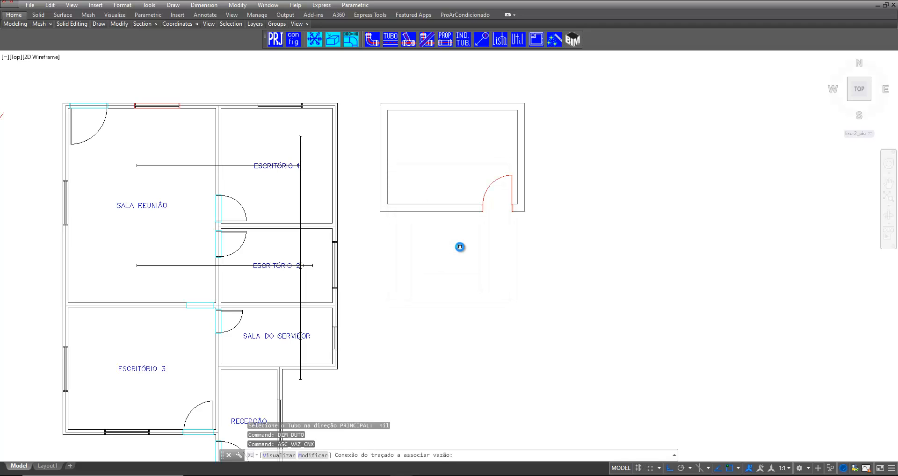
{"action": "scroll", "coordinate": [126, 166], "scroll_direction": "up", "scroll_amount": 2}
{"action": "scroll", "coordinate": [126, 166], "scroll_direction": "up", "scroll_amount": 3}
{"action": "scroll", "coordinate": [185, 176], "scroll_direction": "down", "scroll_amount": 3}
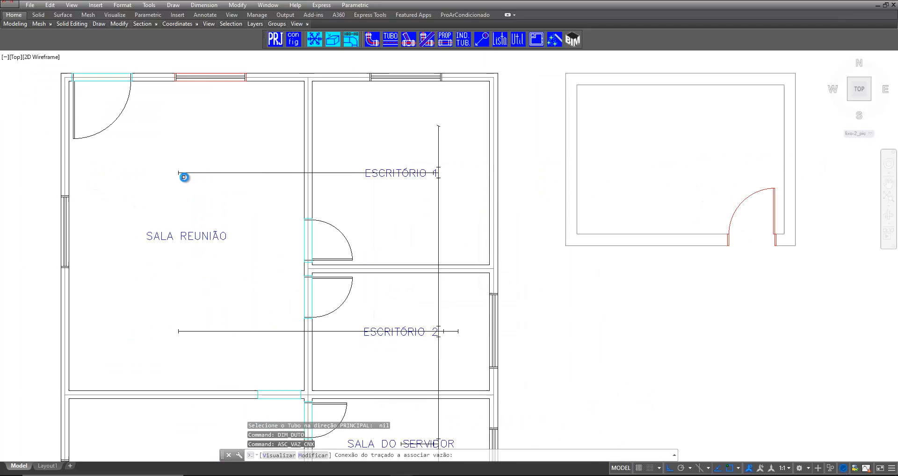
{"action": "scroll", "coordinate": [451, 124], "scroll_direction": "up", "scroll_amount": 2}
{"action": "scroll", "coordinate": [451, 124], "scroll_direction": "up", "scroll_amount": 2}
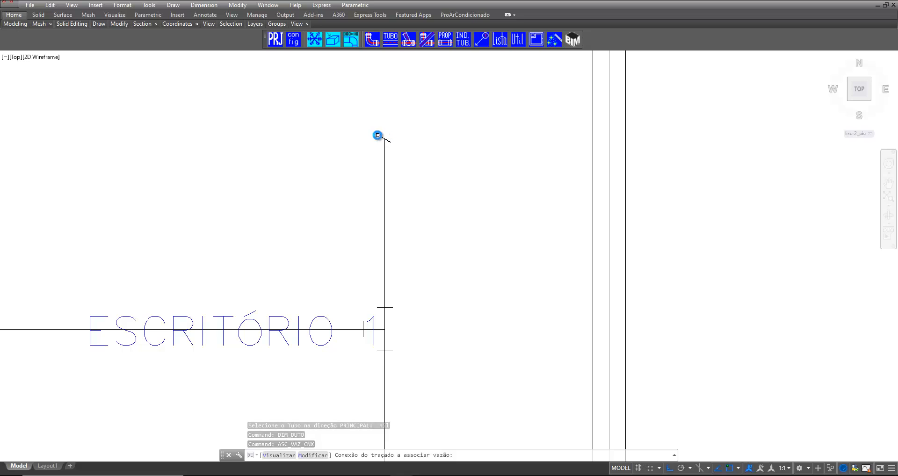
{"action": "left_click", "coordinate": [383, 137]}
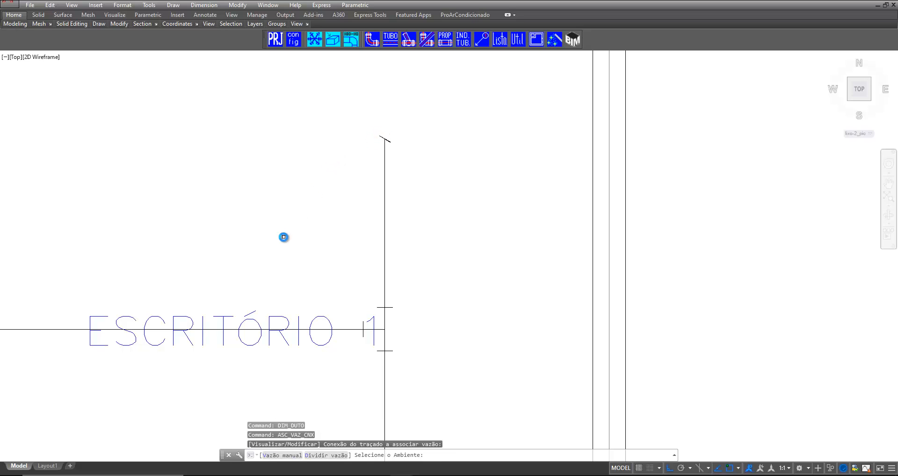
{"action": "left_click", "coordinate": [246, 312]}
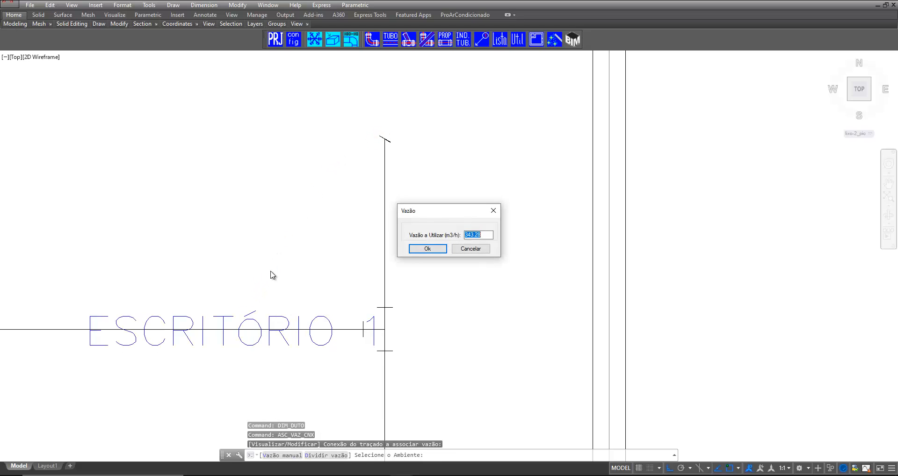
{"action": "left_click", "coordinate": [426, 249]}
- Associate ESCRITÓRIO 2's airflow with the grille at the end of its short eastward branch
{"action": "scroll", "coordinate": [354, 146], "scroll_direction": "down", "scroll_amount": 3}
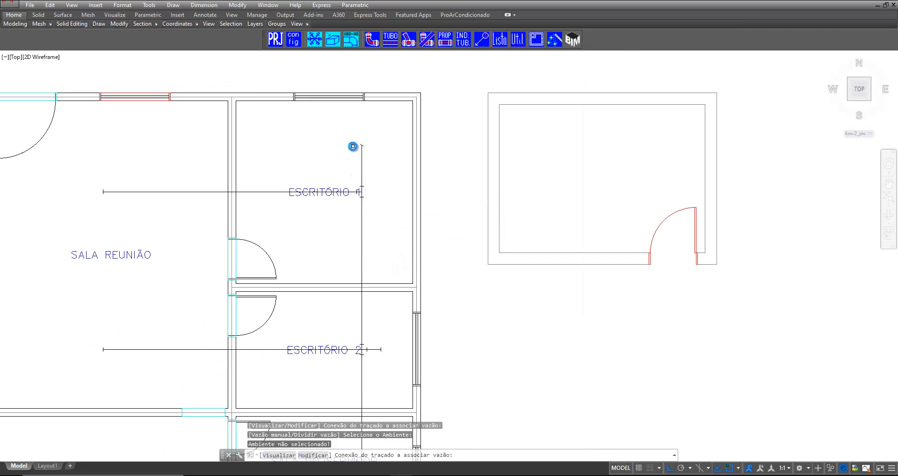
{"action": "scroll", "coordinate": [381, 364], "scroll_direction": "up", "scroll_amount": 4}
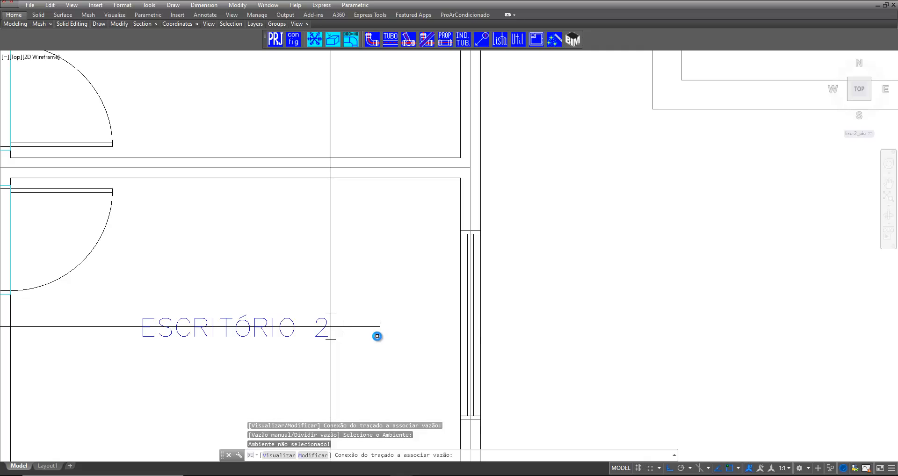
{"action": "left_click", "coordinate": [270, 346]}
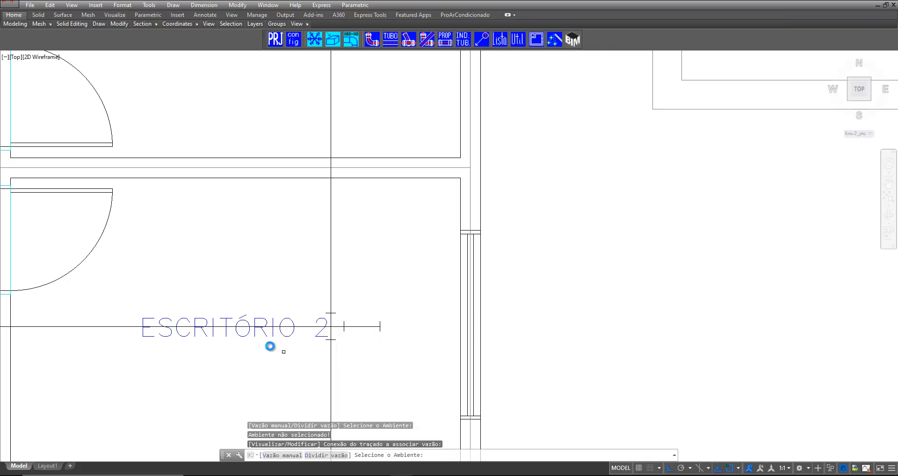
{"action": "left_click", "coordinate": [254, 336]}
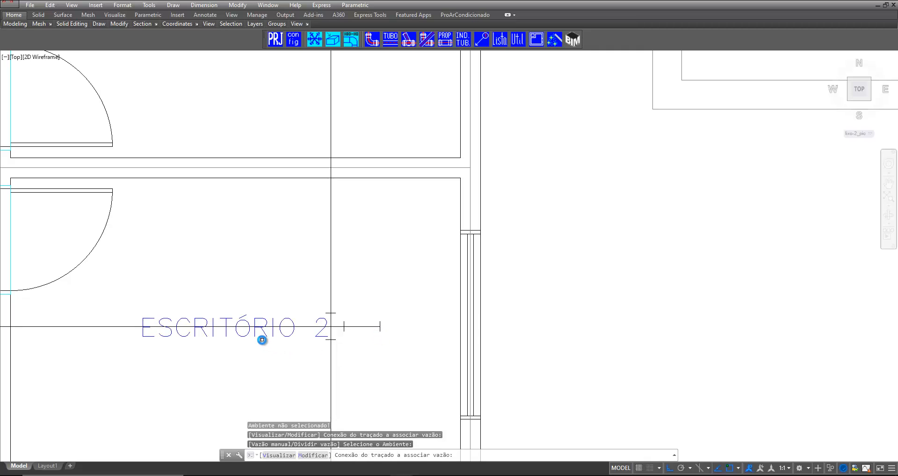
{"action": "left_click", "coordinate": [262, 339]}
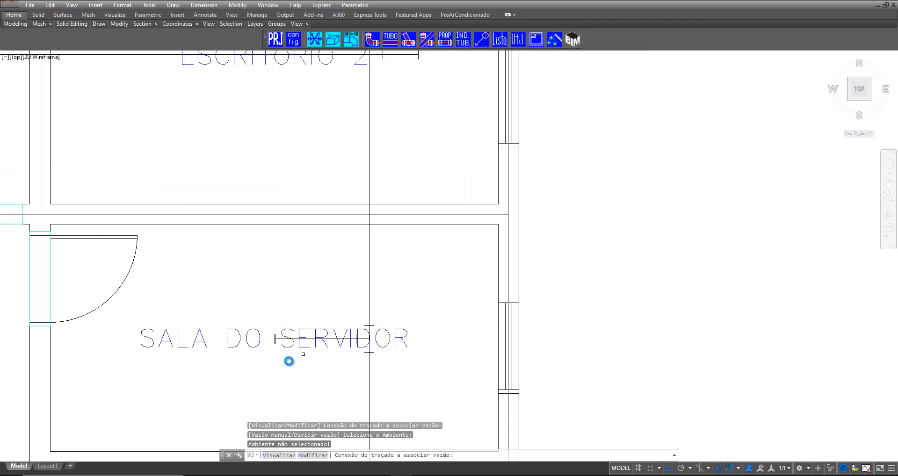
- Restart the airflow association and assign SALA DO SERVIDOR's airflow to the grille at its branch's west end
{"action": "scroll", "coordinate": [289, 361], "scroll_direction": "up", "scroll_amount": 4}
{"action": "key", "text": "Escape"}
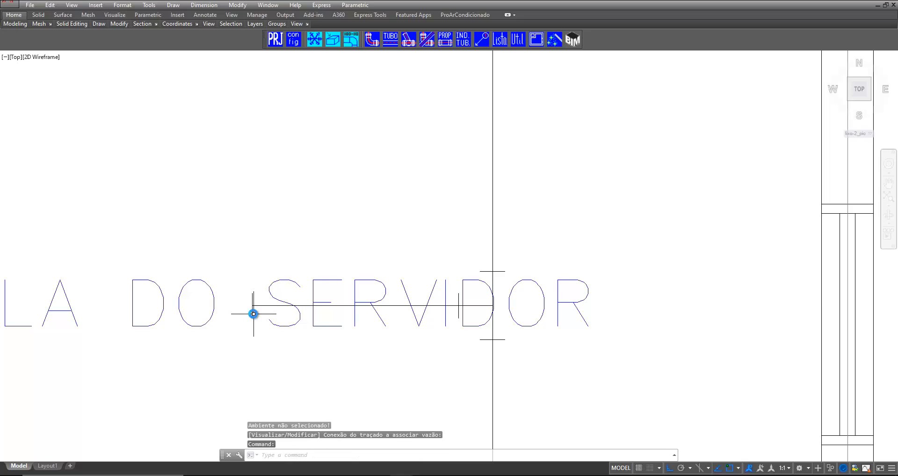
{"action": "key", "text": "Return"}
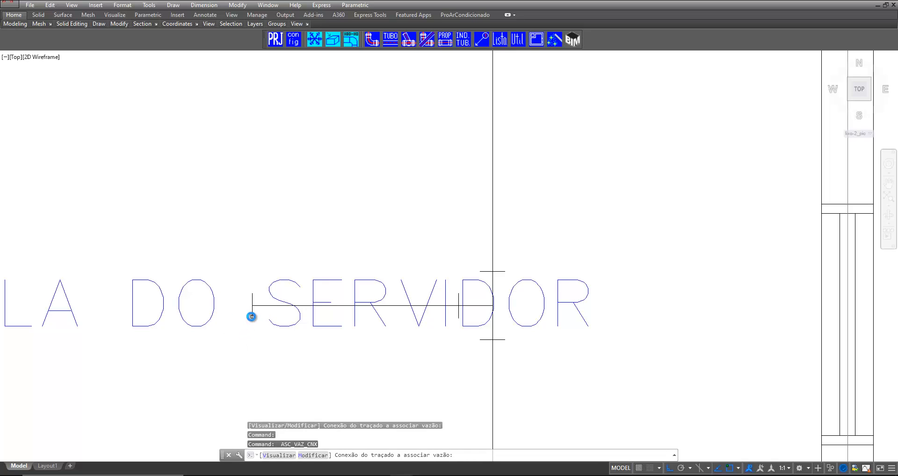
{"action": "left_click", "coordinate": [252, 317]}
{"action": "left_click", "coordinate": [212, 314]}
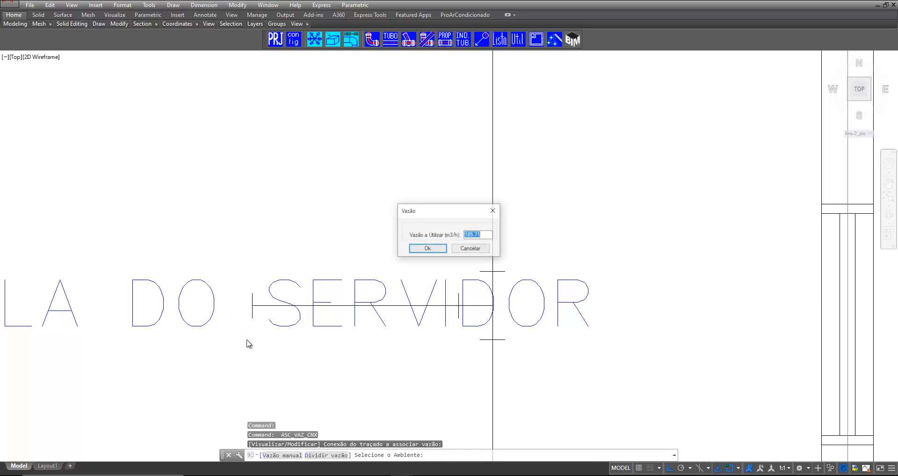
{"action": "left_click", "coordinate": [432, 252]}
{"action": "scroll", "coordinate": [556, 280], "scroll_direction": "down", "scroll_amount": 4}
{"action": "scroll", "coordinate": [557, 283], "scroll_direction": "down", "scroll_amount": 4}
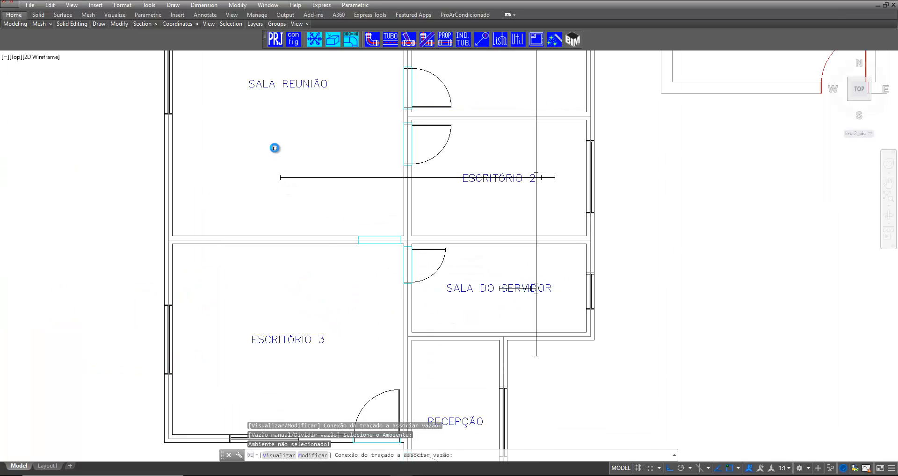
- Select the grille at the southern branch's end in SALA REUNIÃO and choose to divide that room's airflow
{"action": "scroll", "coordinate": [276, 190], "scroll_direction": "up", "scroll_amount": 5}
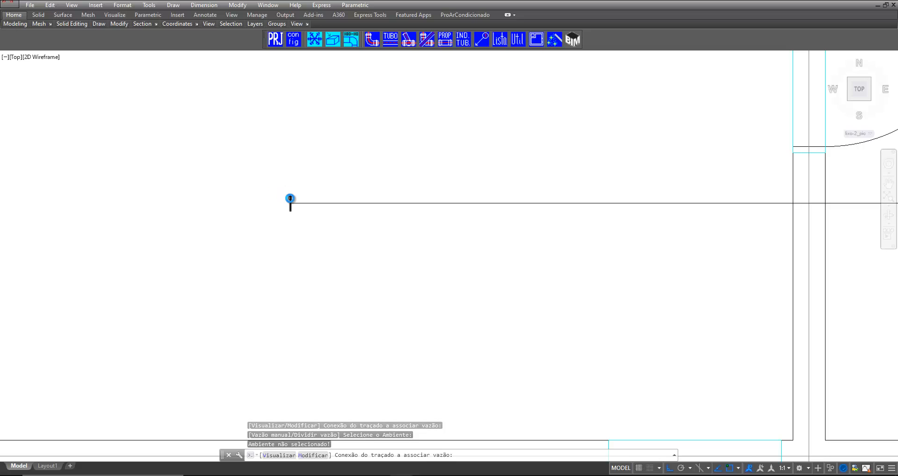
{"action": "left_click", "coordinate": [290, 203]}
{"action": "scroll", "coordinate": [321, 301], "scroll_direction": "down", "scroll_amount": 5}
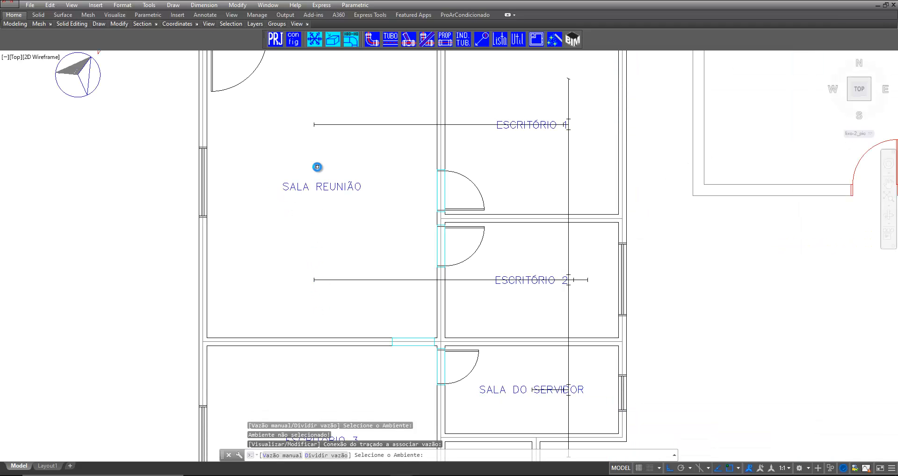
{"action": "scroll", "coordinate": [317, 166], "scroll_direction": "up", "scroll_amount": 2}
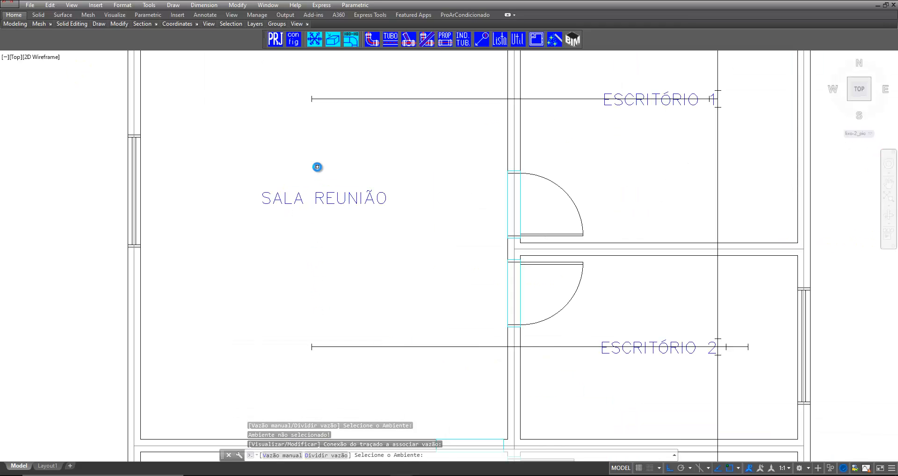
{"action": "type", "text": "d"}
{"action": "key", "text": "Return"}
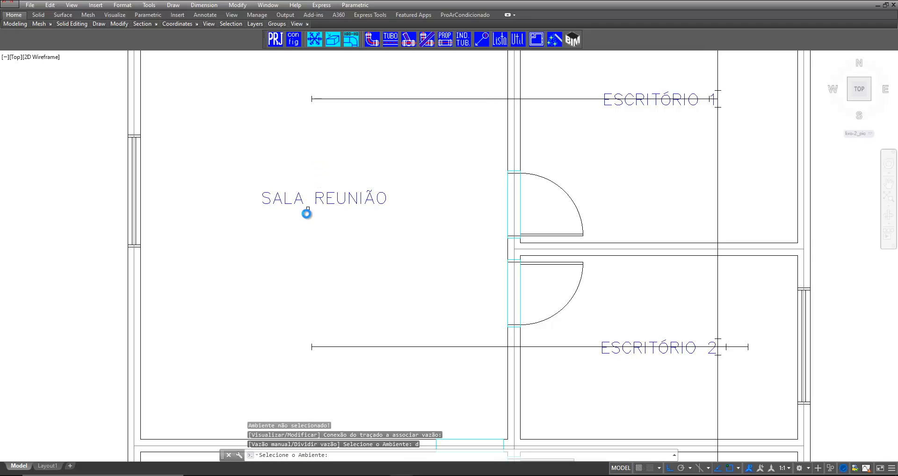
{"action": "left_click", "coordinate": [287, 207]}
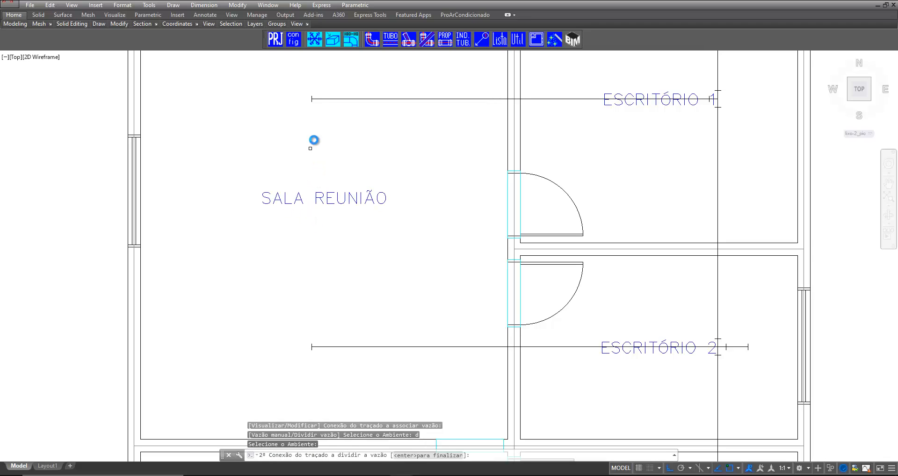
- Add the northern branch's grille in SALA REUNIÃO as second connection, accept the airflow divided by 2, and finish associating airflow
{"action": "scroll", "coordinate": [307, 88], "scroll_direction": "up", "scroll_amount": 2}
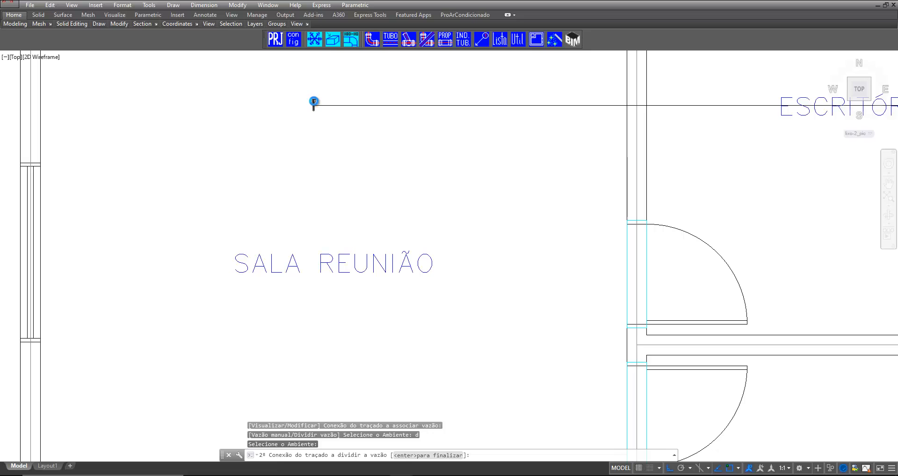
{"action": "left_click", "coordinate": [314, 102]}
{"action": "key", "text": "Return"}
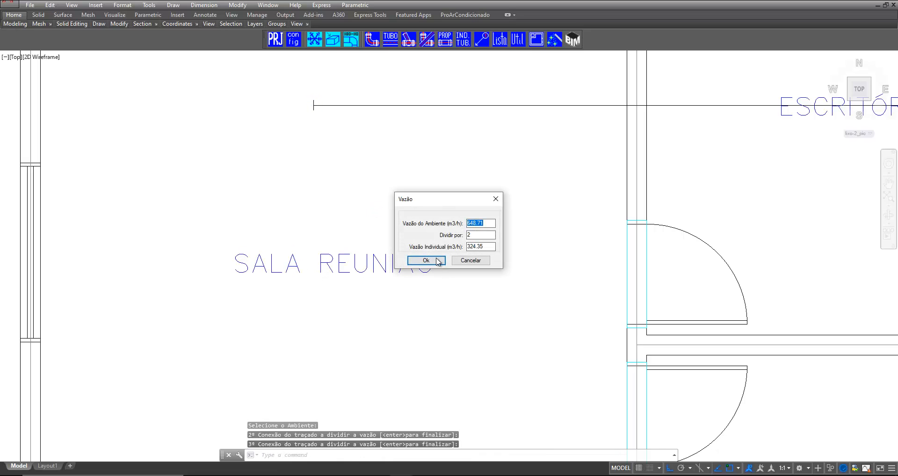
{"action": "left_click", "coordinate": [426, 260]}
{"action": "scroll", "coordinate": [334, 170], "scroll_direction": "down", "scroll_amount": 6}
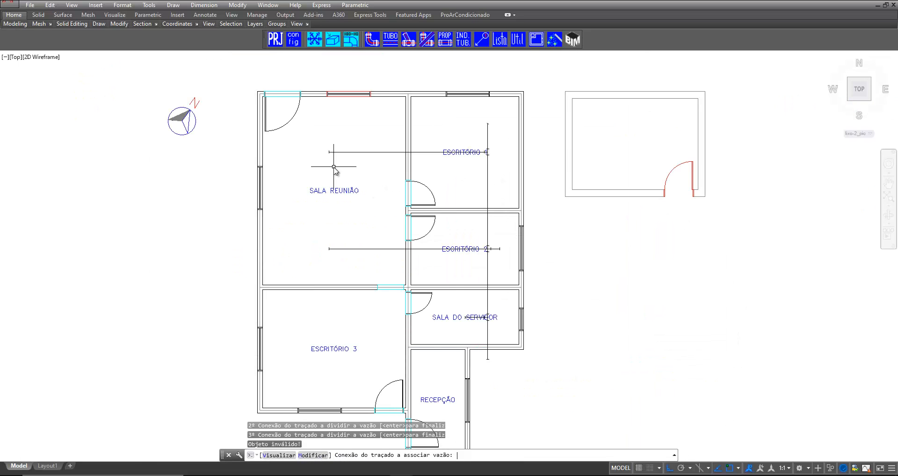
{"action": "key", "text": "Return"}
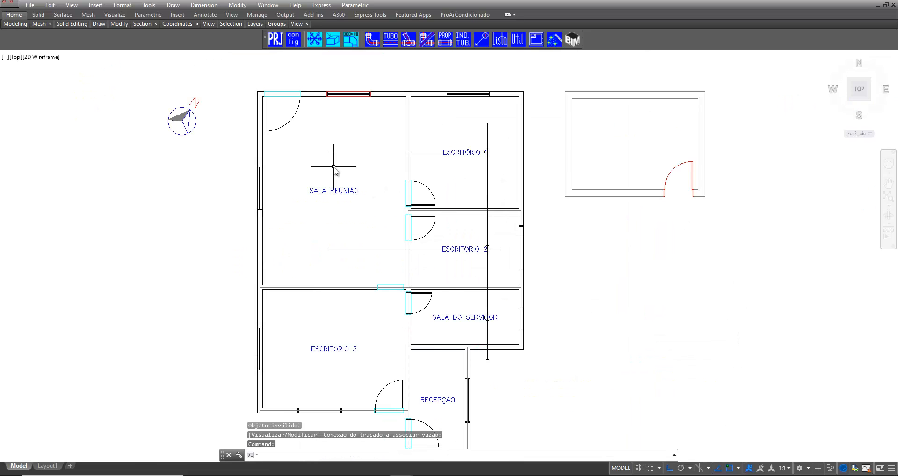
{"action": "scroll", "coordinate": [415, 191], "scroll_direction": "down", "scroll_amount": 3}
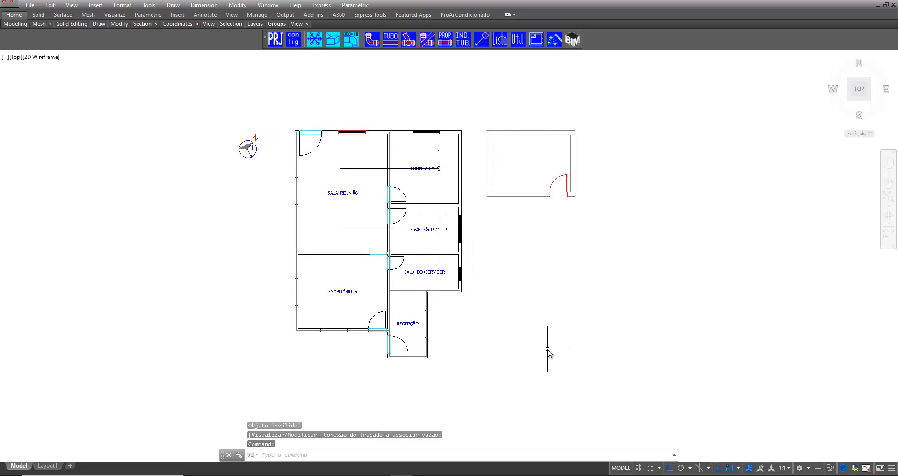
- Start sizing the traced ducts and select the entire duct layout with its connections in the floor plan
{"action": "key", "text": "Return"}
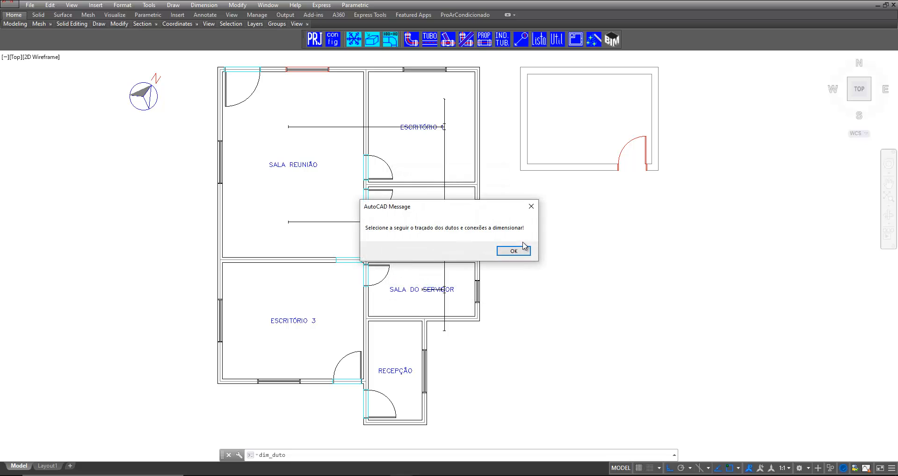
{"action": "left_click", "coordinate": [519, 251]}
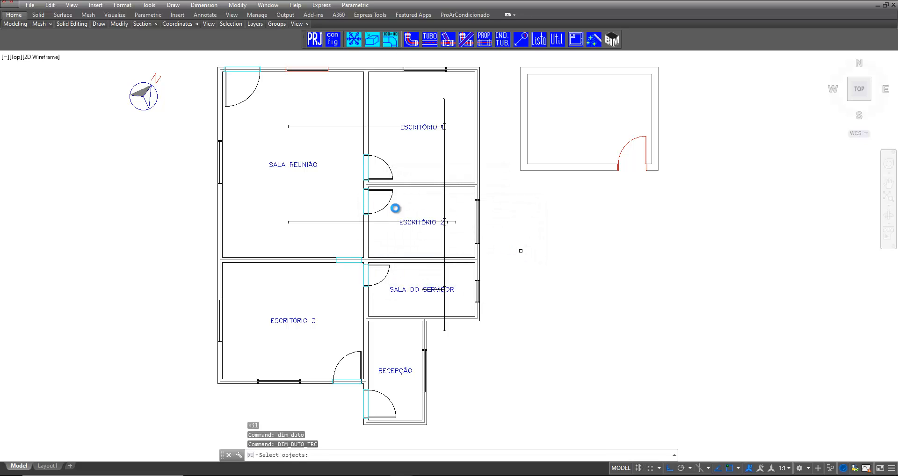
{"action": "left_click", "coordinate": [189, 89]}
{"action": "left_click", "coordinate": [519, 360]}
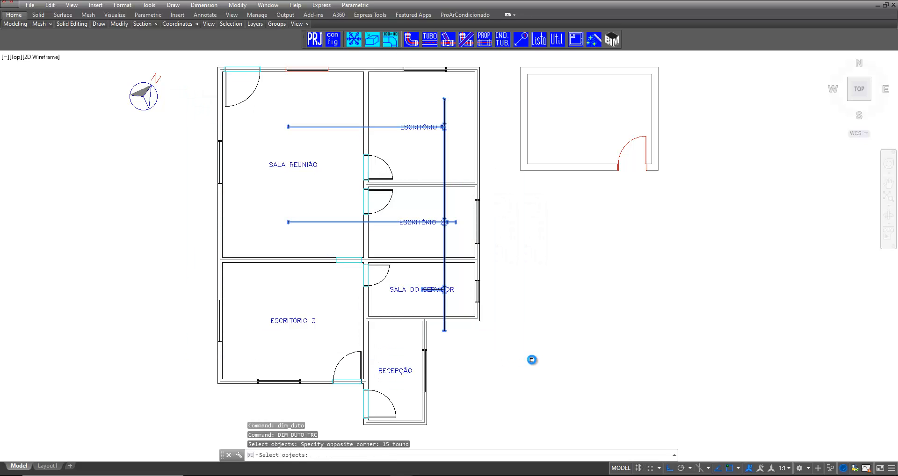
{"action": "key", "text": "Return"}
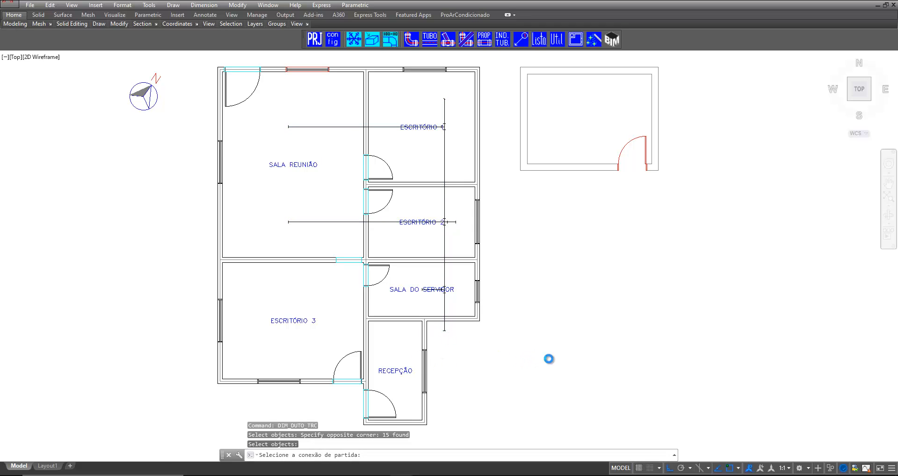
- Use the connection at the main duct's south end as the start, divide the tubes between connections, and exit the sizing at the alert
{"action": "scroll", "coordinate": [561, 368], "scroll_direction": "up", "scroll_amount": 2}
{"action": "scroll", "coordinate": [394, 332], "scroll_direction": "up", "scroll_amount": 5}
{"action": "scroll", "coordinate": [353, 313], "scroll_direction": "up", "scroll_amount": 4}
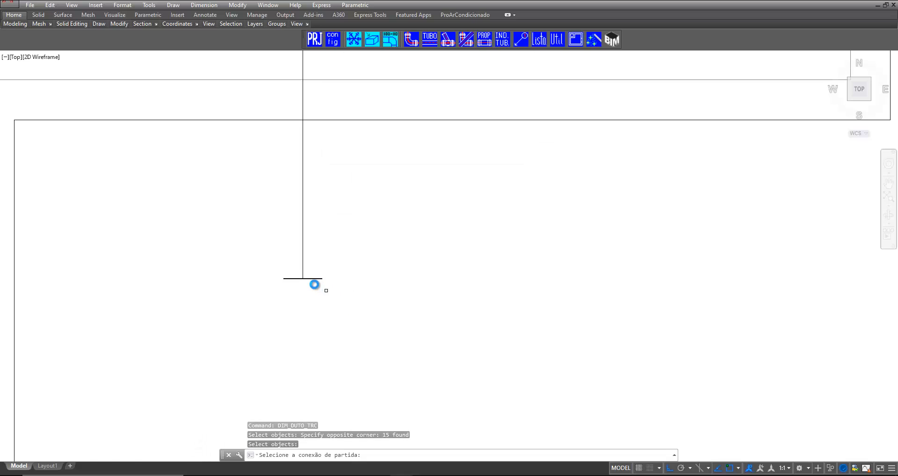
{"action": "left_click", "coordinate": [315, 278]}
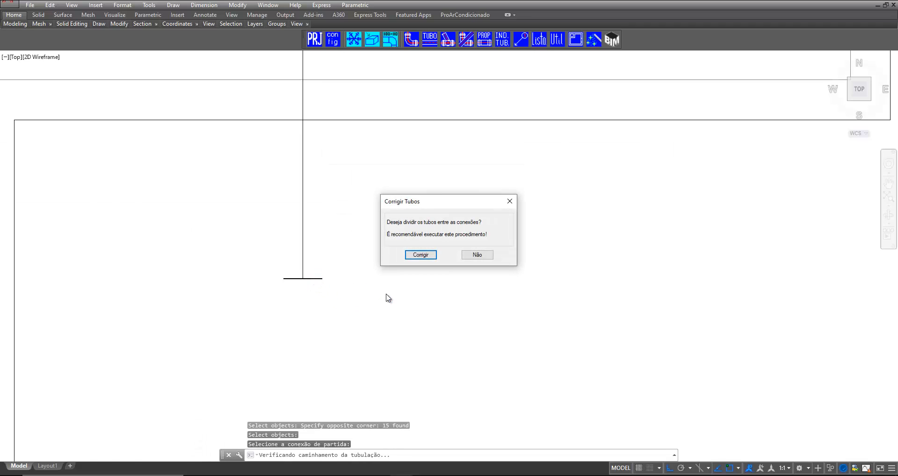
{"action": "left_click", "coordinate": [419, 256]}
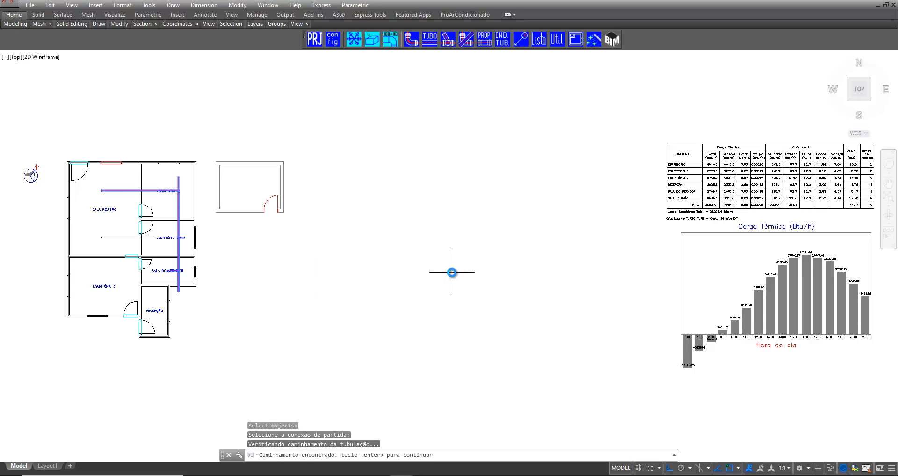
{"action": "key", "text": "Return"}
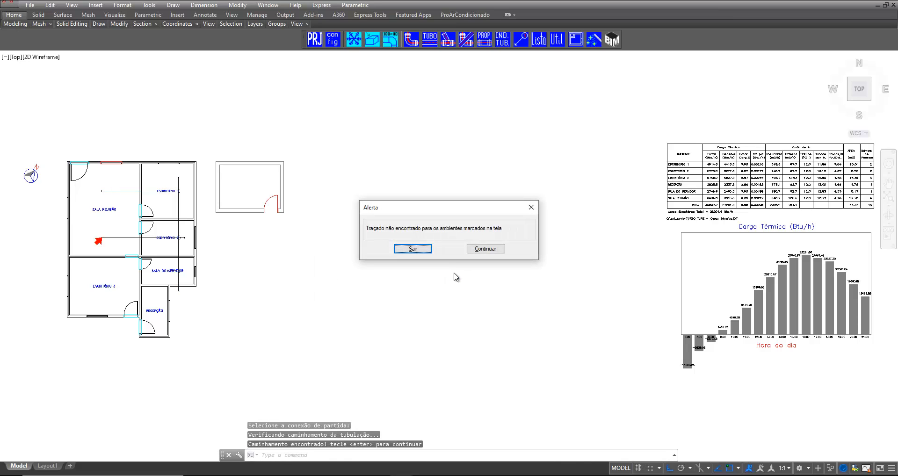
{"action": "left_click", "coordinate": [416, 251]}
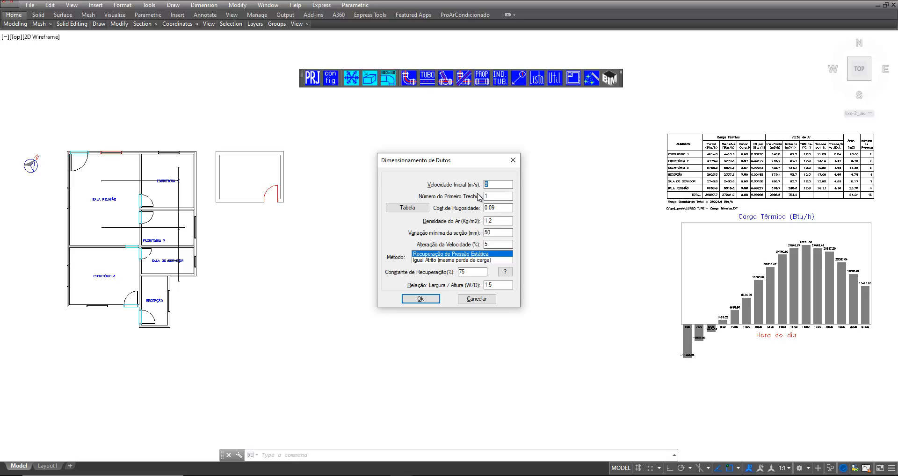
- Choose Aço Galvanizado with a roughness of 0.09 from the roughness table for the duct sizing
{"action": "key", "text": "Tab"}
{"action": "left_click", "coordinate": [407, 208]}
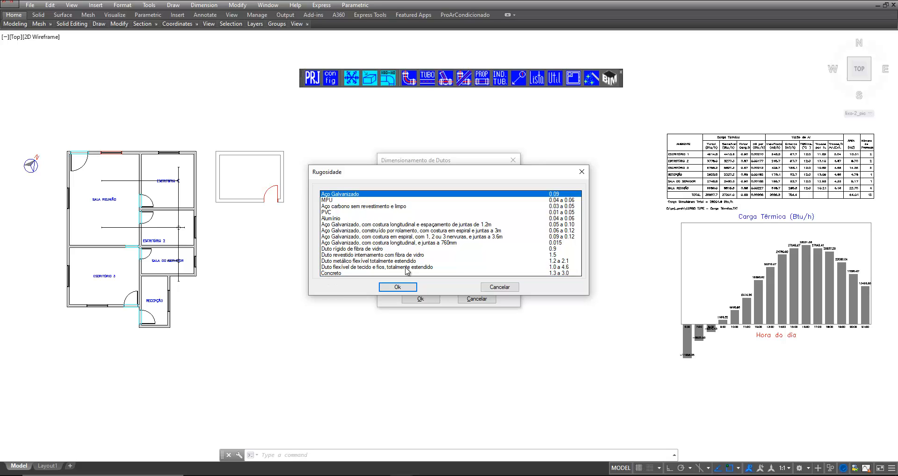
{"action": "left_click", "coordinate": [402, 288]}
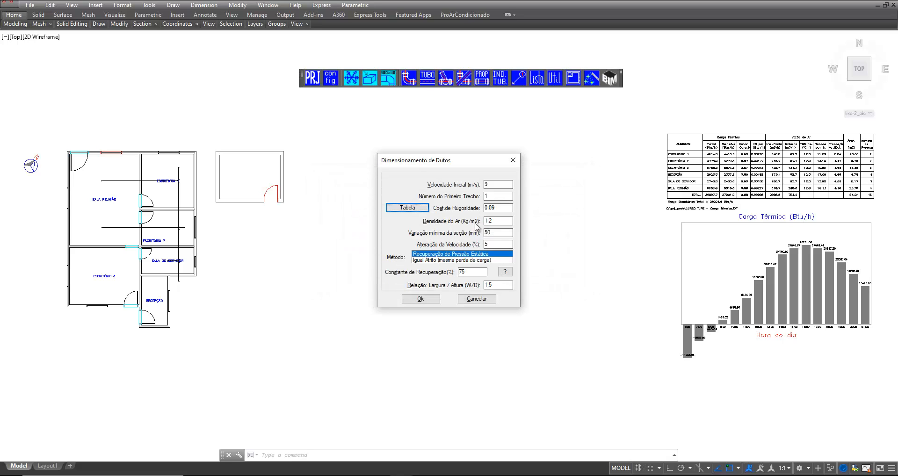
- Choose the Recuperação de Pressão Estática method, check the explanation of the recovery constant, and run the duct sizing
{"action": "key", "text": "Tab"}
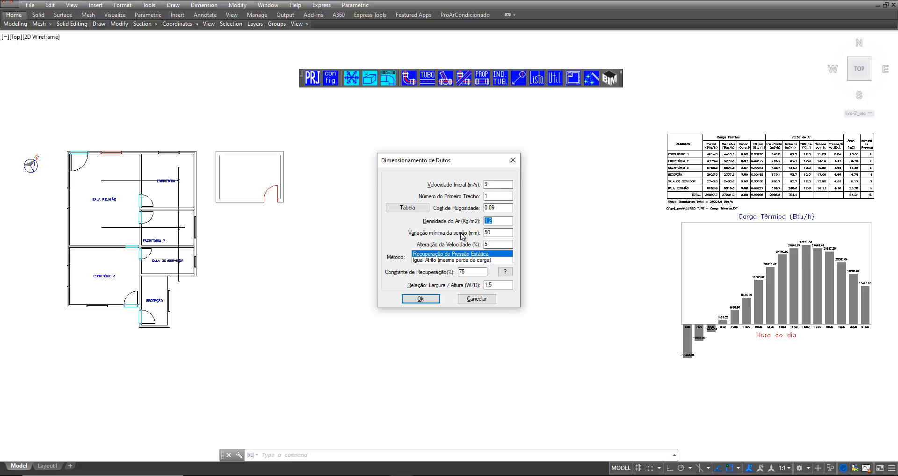
{"action": "key", "text": "Tab"}
{"action": "left_click", "coordinate": [420, 255]}
{"action": "left_click", "coordinate": [451, 261]}
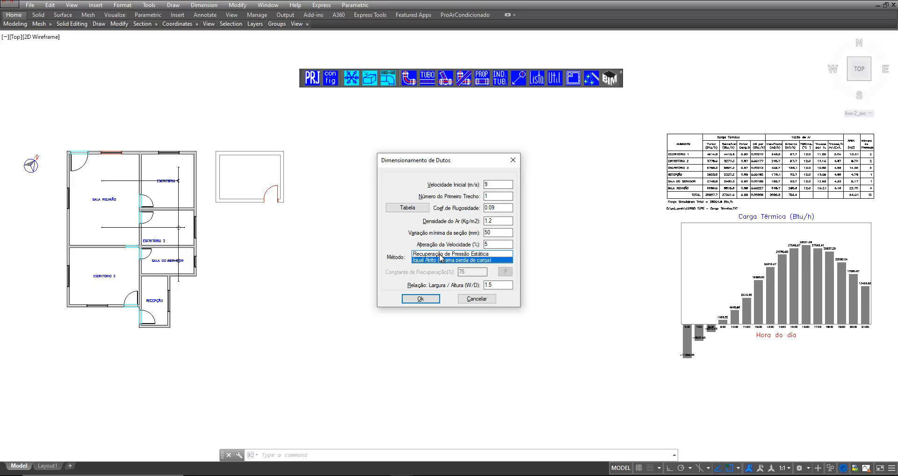
{"action": "left_click", "coordinate": [439, 254]}
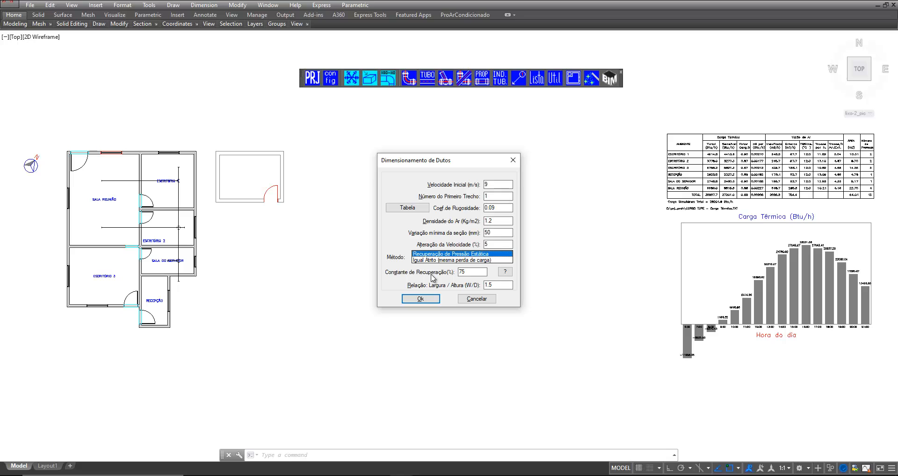
{"action": "left_click", "coordinate": [503, 272]}
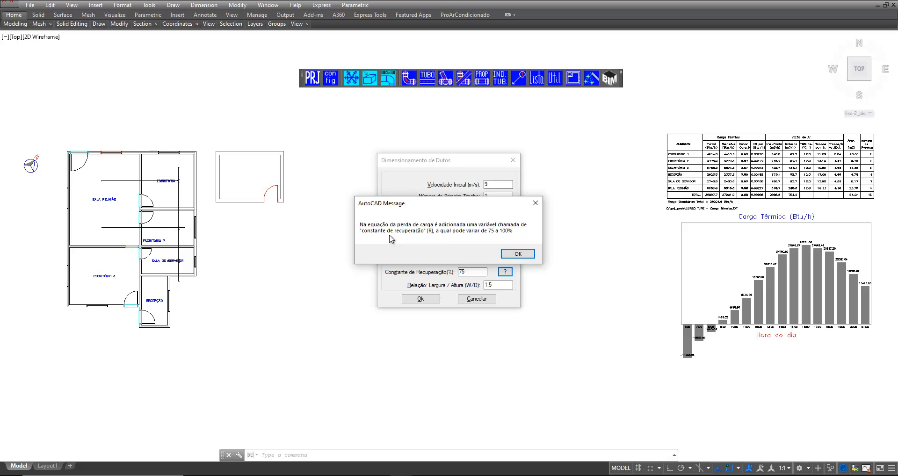
{"action": "left_click", "coordinate": [527, 253]}
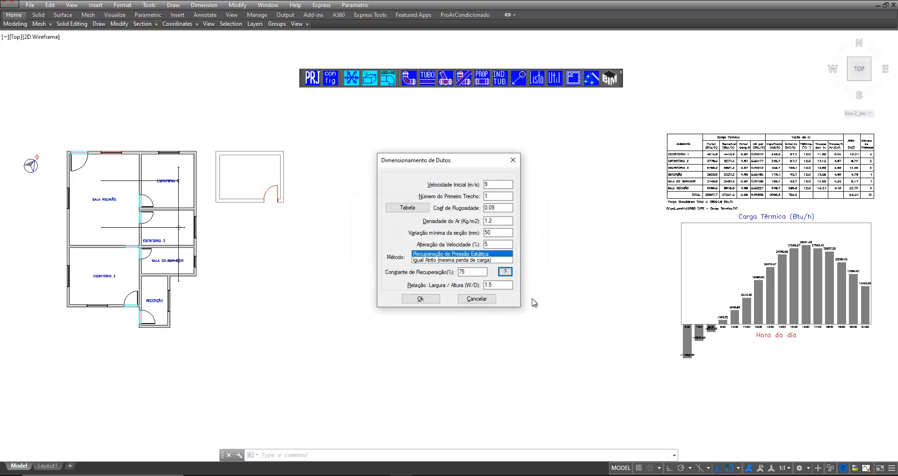
{"action": "left_click", "coordinate": [421, 300]}
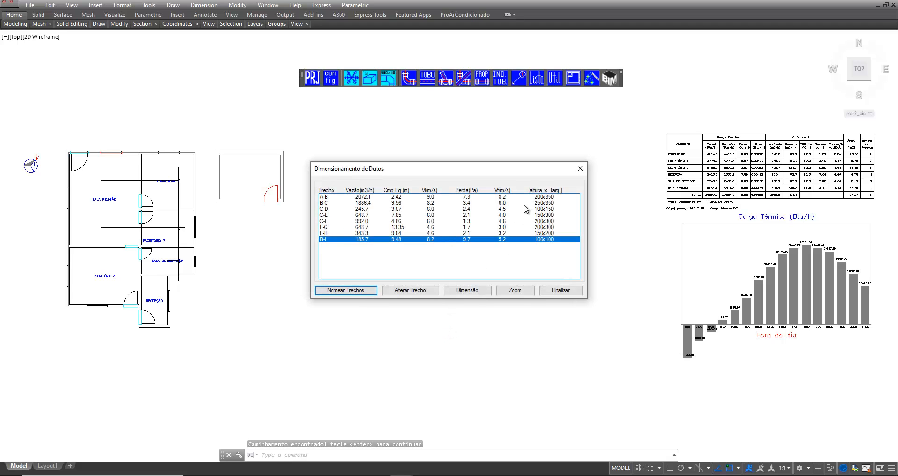
- Label the duct segments in the floor plan, finish the sizing, and save its text spreadsheet as Projeto 1 - Dimensionamento Dutos
{"action": "left_click", "coordinate": [555, 197]}
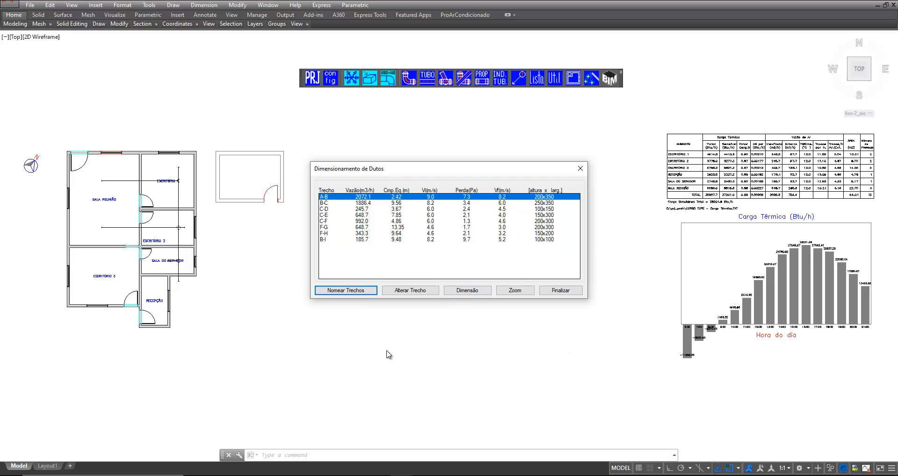
{"action": "left_click", "coordinate": [339, 292]}
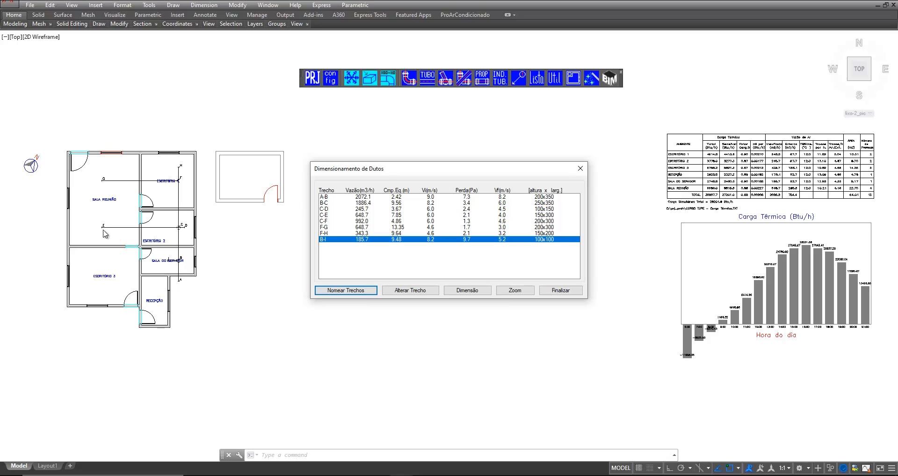
{"action": "left_click", "coordinate": [560, 291]}
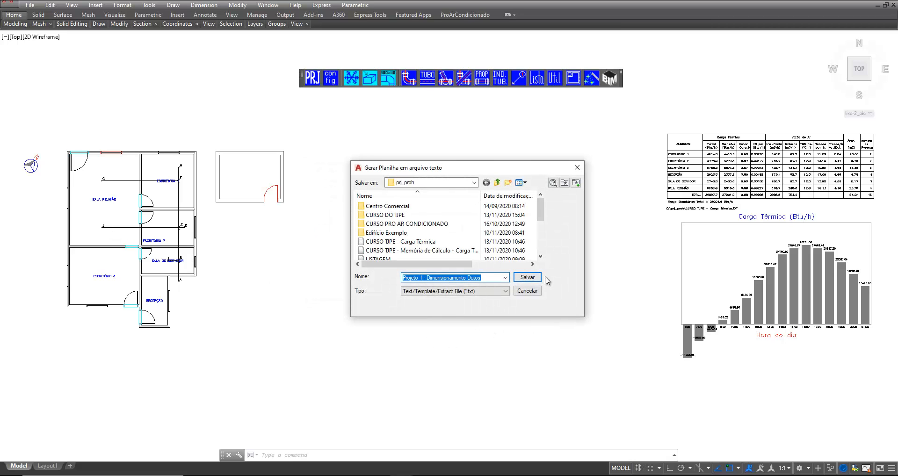
{"action": "left_click", "coordinate": [528, 278]}
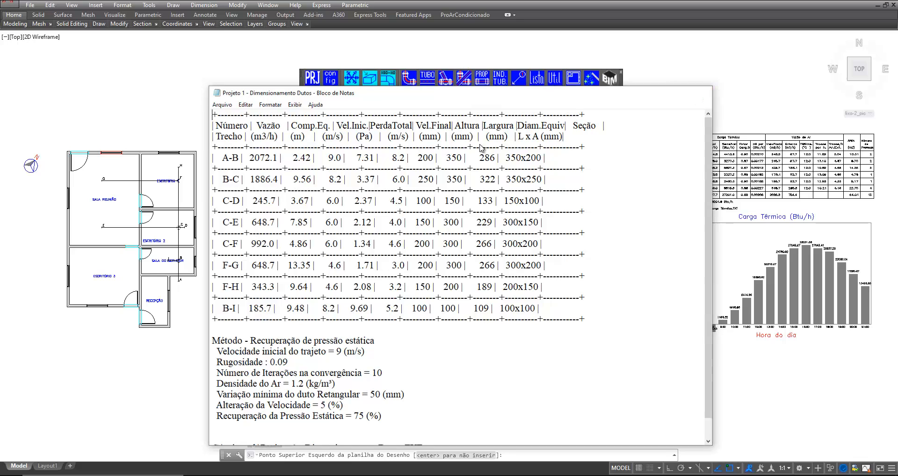
- Insert the duct sizing table in the drawing east of the thermal load table, aligned with its upper edge
{"action": "scroll", "coordinate": [215, 146], "scroll_direction": "down", "scroll_amount": 4}
{"action": "scroll", "coordinate": [590, 135], "scroll_direction": "up", "scroll_amount": 4}
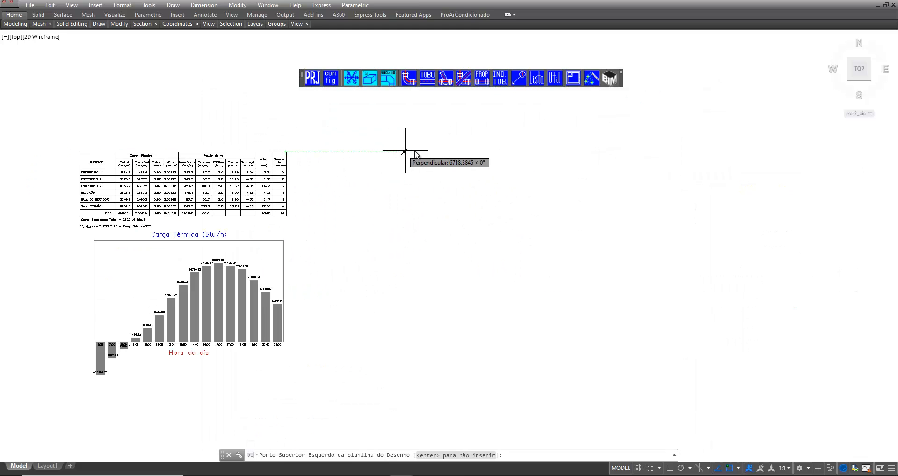
{"action": "left_click", "coordinate": [552, 152]}
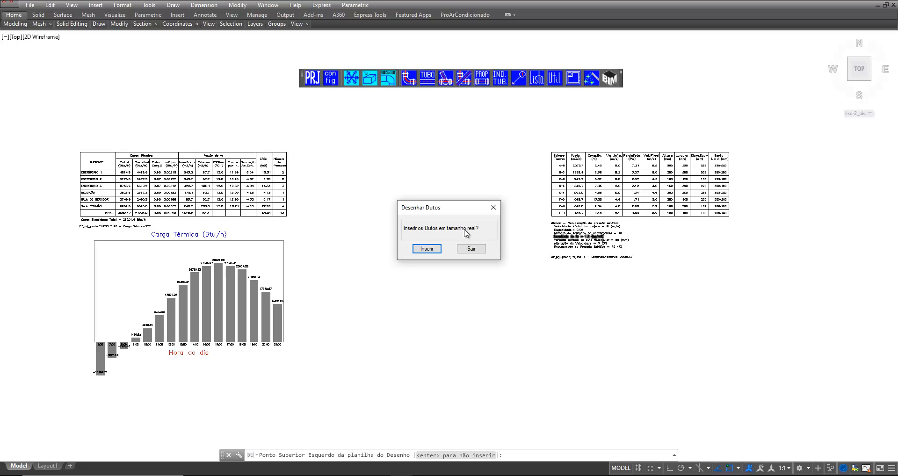
- Insert the ducts at real size in the floor plan and freeze the layers of the duct tracing
{"action": "left_click", "coordinate": [427, 249]}
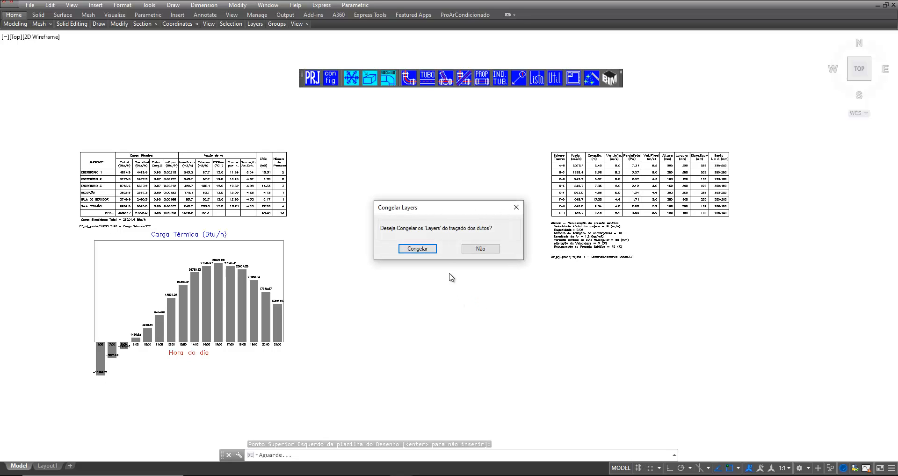
{"action": "left_click", "coordinate": [430, 251]}
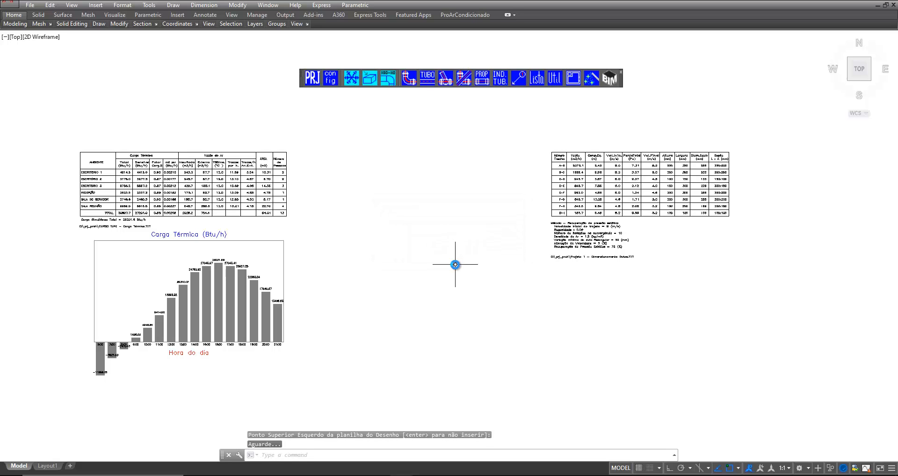
{"action": "middle_click_drag", "start_coordinate": [362, 235], "coordinate": [415, 257]}
{"action": "scroll", "coordinate": [562, 260], "scroll_direction": "down", "scroll_amount": 4}
{"action": "middle_click_drag", "start_coordinate": [287, 307], "coordinate": [342, 308]}
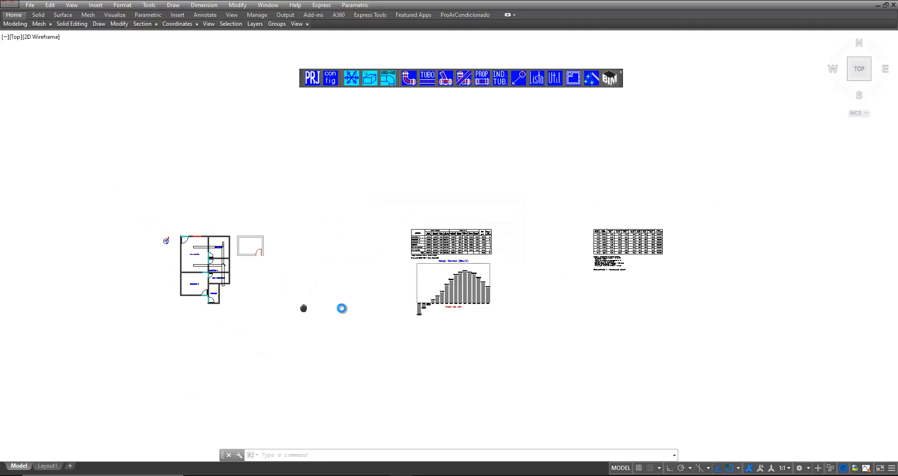
{"action": "scroll", "coordinate": [250, 283], "scroll_direction": "up", "scroll_amount": 6}
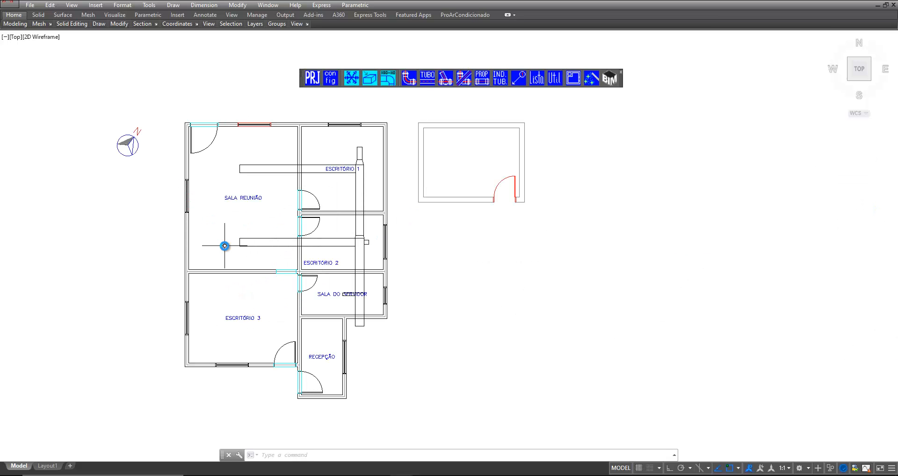
{"action": "middle_click_drag", "start_coordinate": [224, 245], "coordinate": [237, 264]}
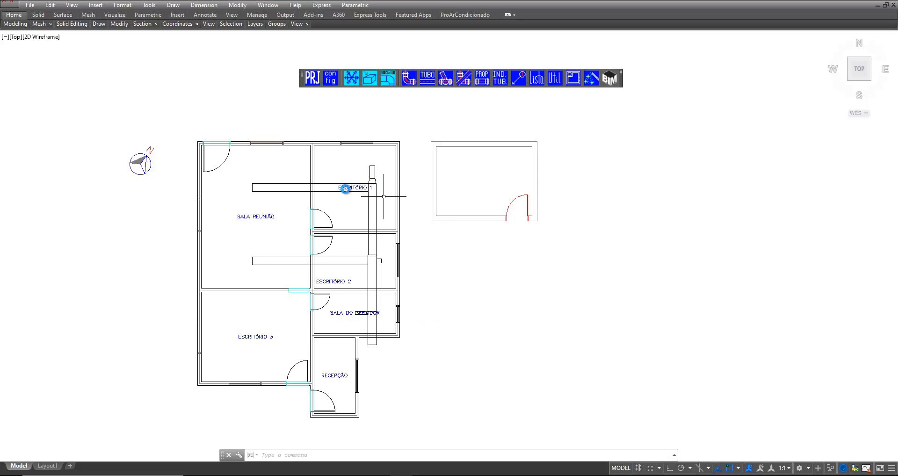
- Generate the 3D ducts from the floor plan's 2D ducts with an initial Z elevation of 3000 and place them west of the plan
{"action": "left_click", "coordinate": [389, 80]}
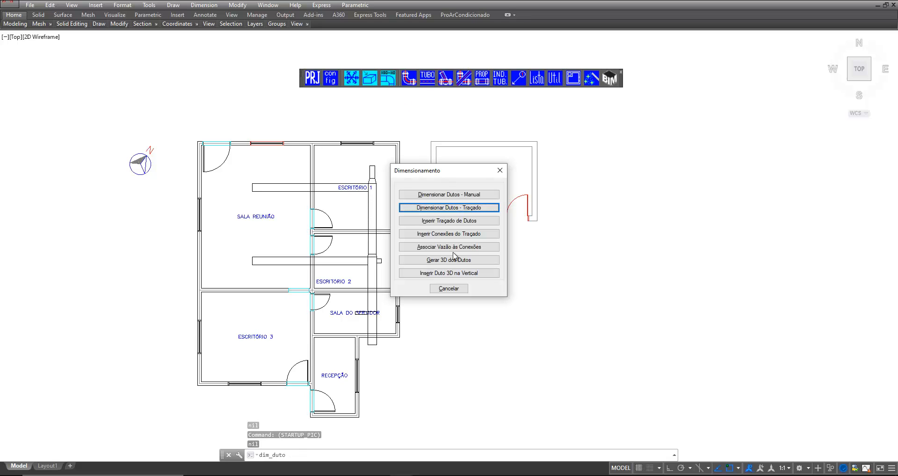
{"action": "left_click", "coordinate": [452, 260]}
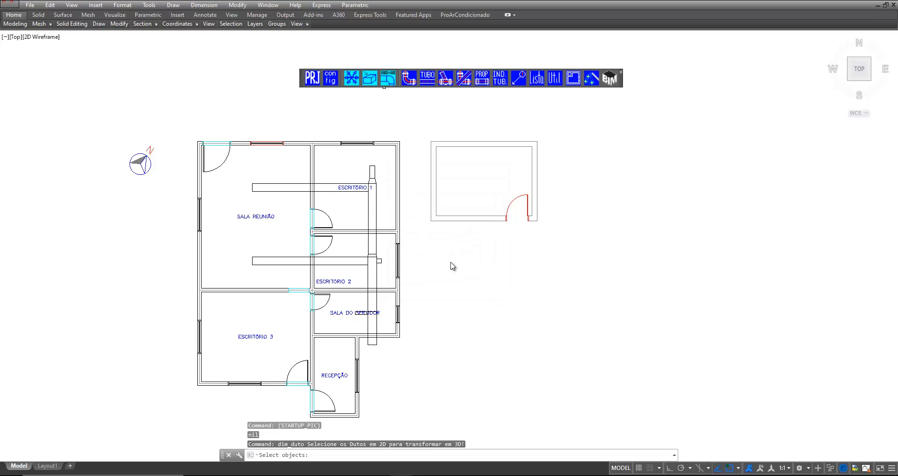
{"action": "left_click", "coordinate": [206, 112]}
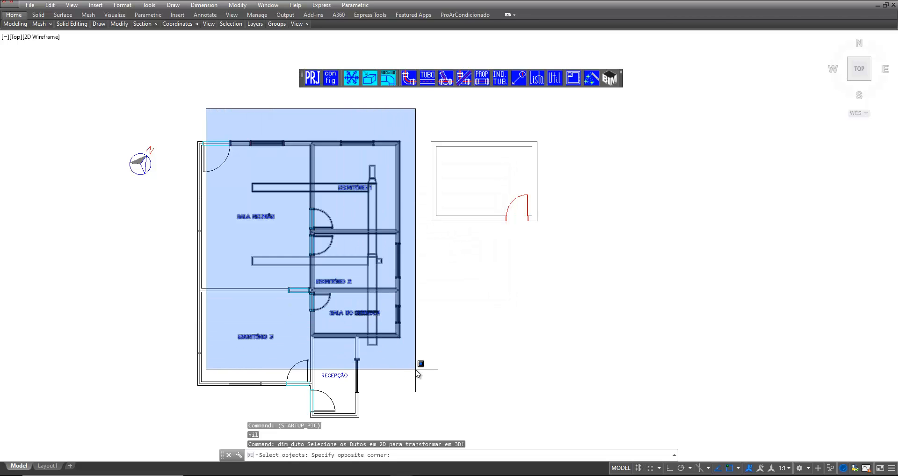
{"action": "left_click", "coordinate": [437, 371]}
{"action": "key", "text": "Return"}
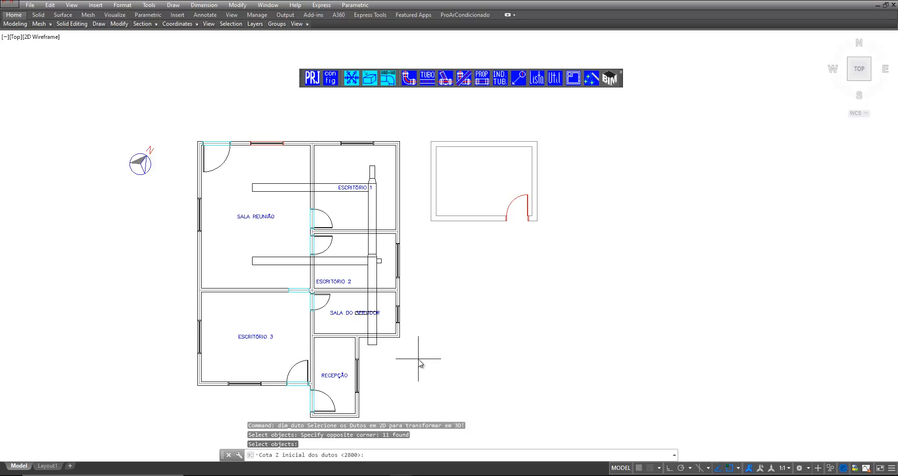
{"action": "type", "text": "3000"}
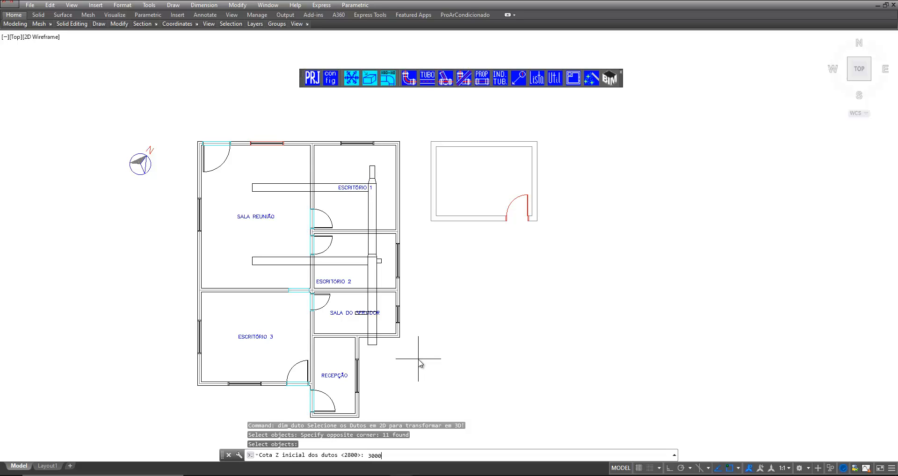
{"action": "key", "text": "Return"}
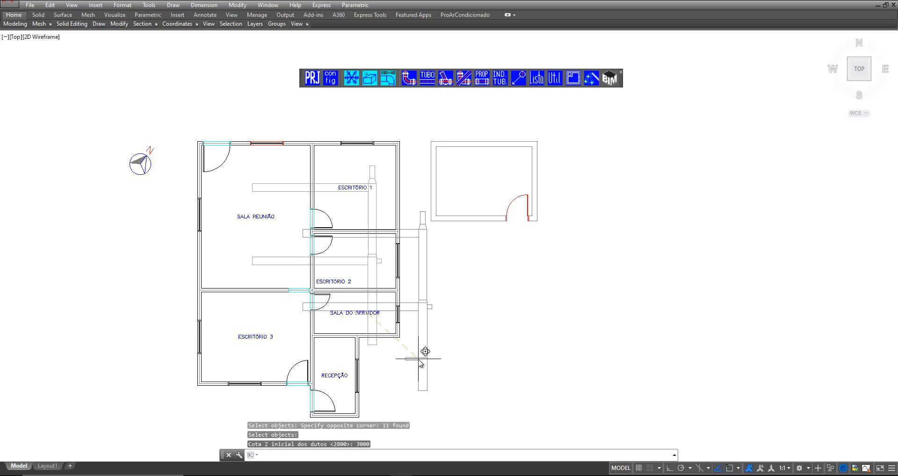
{"action": "scroll", "coordinate": [535, 324], "scroll_direction": "down", "scroll_amount": 4}
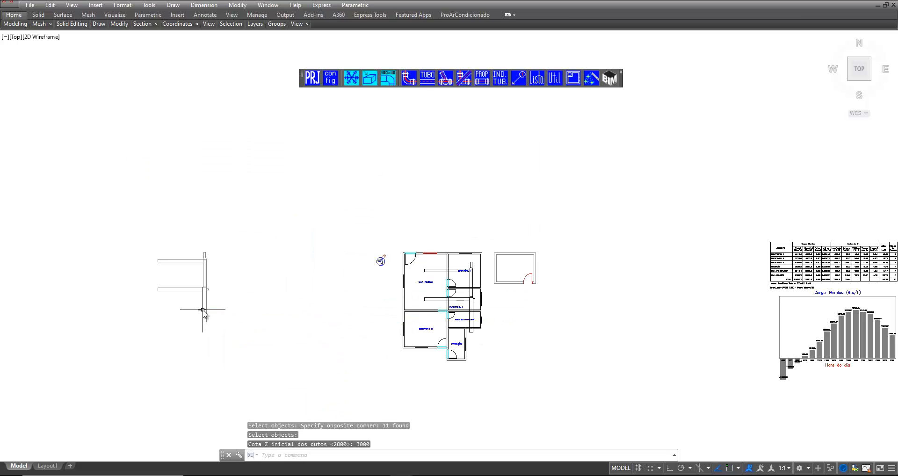
{"action": "scroll", "coordinate": [150, 303], "scroll_direction": "up", "scroll_amount": 2}
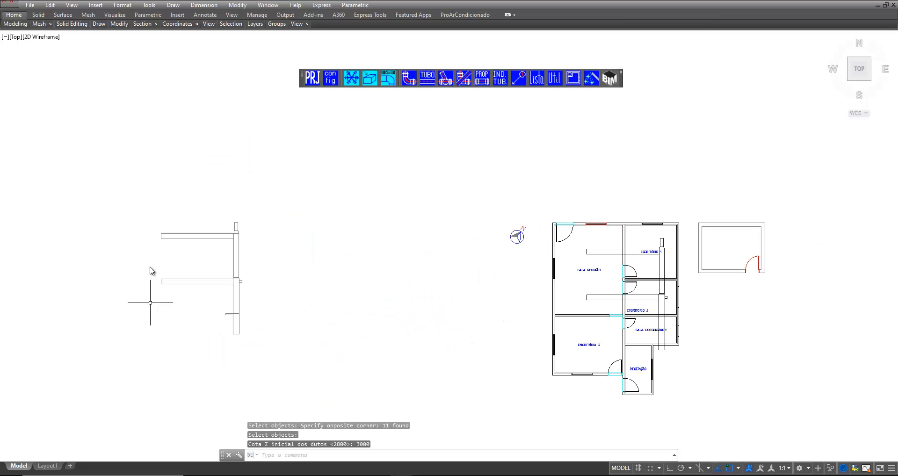
- View the generated 3D ducts in the SW Isometric view and shade them
{"action": "left_click", "coordinate": [72, 4]}
{"action": "mouse_move", "coordinate": [86, 159]}
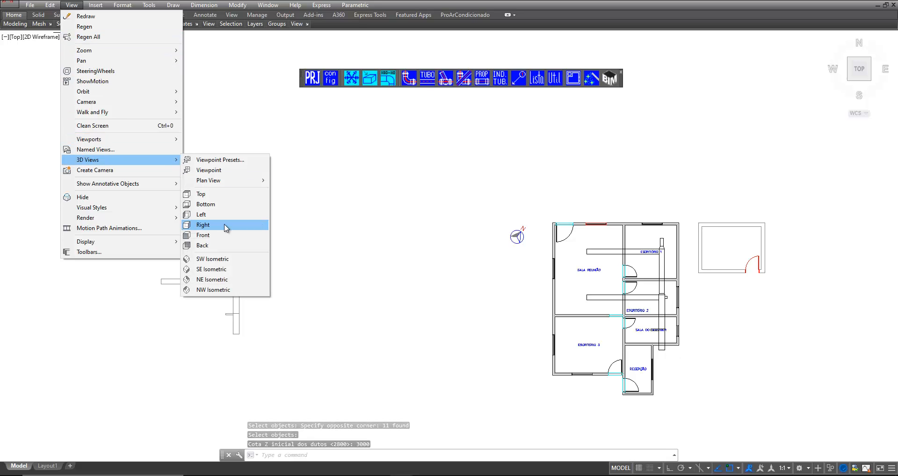
{"action": "left_click", "coordinate": [229, 258]}
{"action": "scroll", "coordinate": [544, 202], "scroll_direction": "down", "scroll_amount": 2}
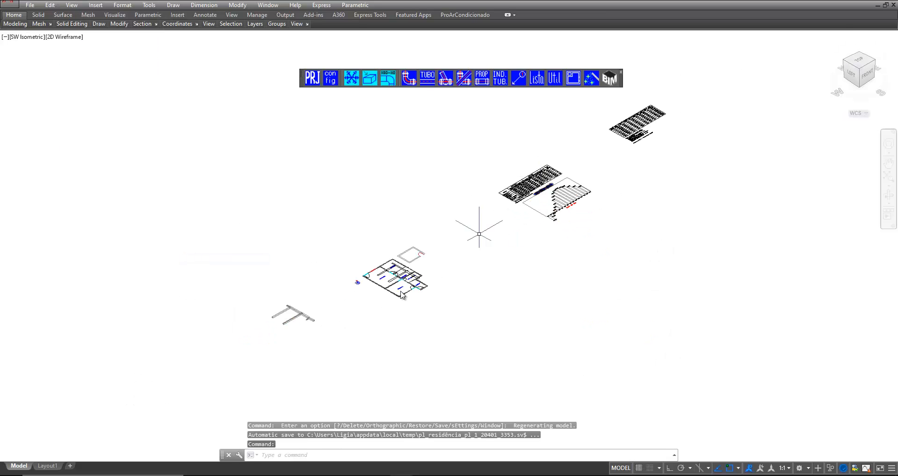
{"action": "scroll", "coordinate": [283, 316], "scroll_direction": "up", "scroll_amount": 6}
{"action": "scroll", "coordinate": [267, 354], "scroll_direction": "up", "scroll_amount": 3}
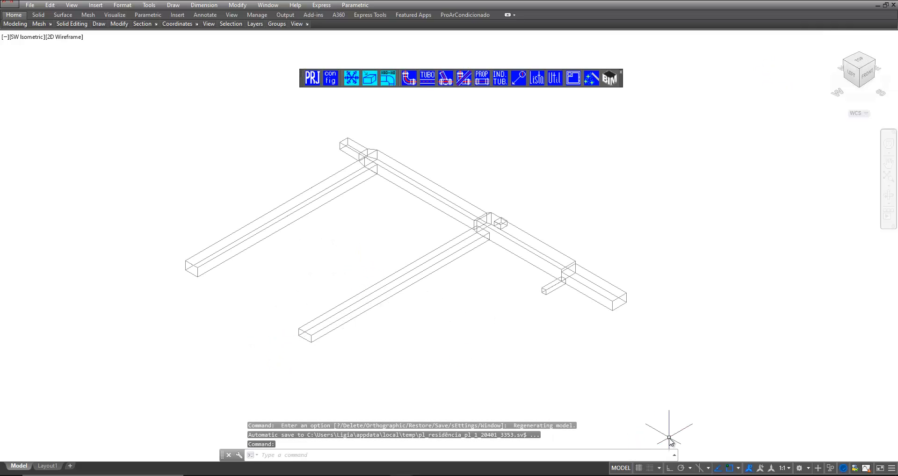
{"action": "type", "text": "shade"}
{"action": "key", "text": "Return"}
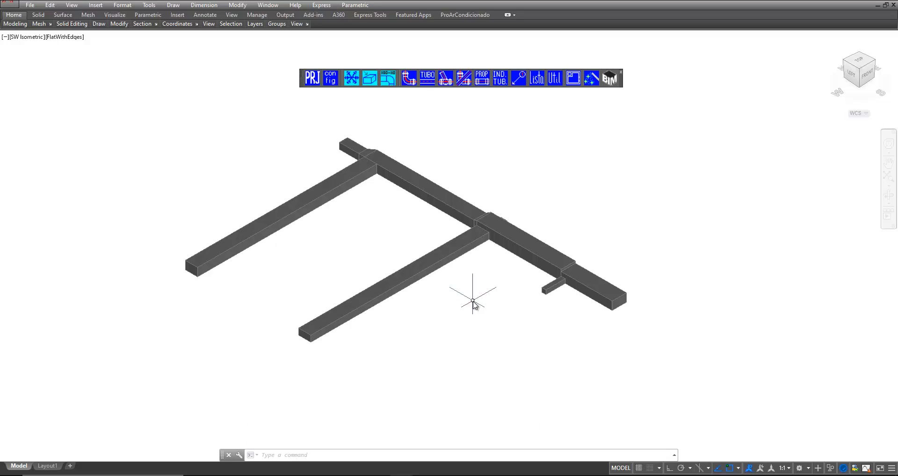
- Set the visual style of the 3D duct view to Wireframe
{"action": "left_click", "coordinate": [71, 5]}
{"action": "mouse_move", "coordinate": [96, 207]}
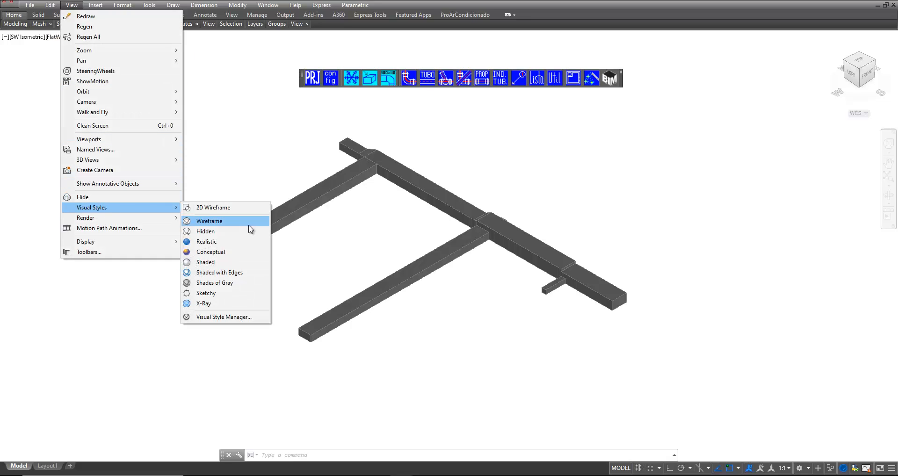
{"action": "left_click", "coordinate": [229, 221]}
{"action": "scroll", "coordinate": [415, 216], "scroll_direction": "down", "scroll_amount": 2}
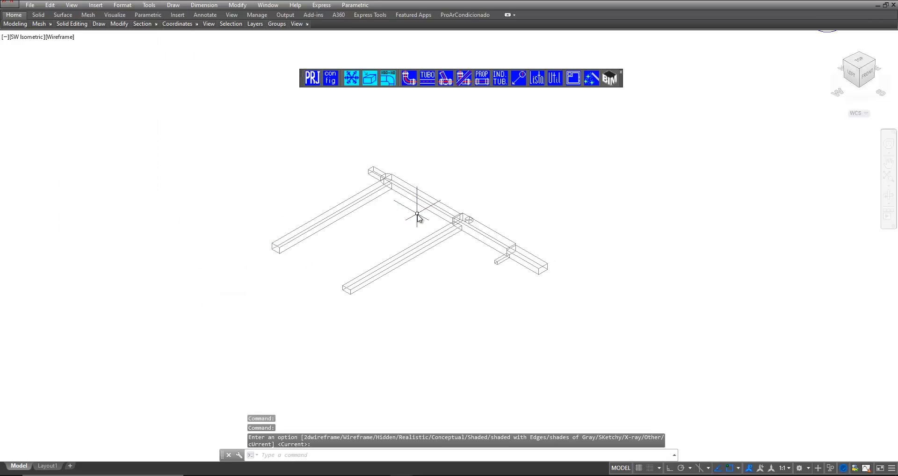
{"action": "middle_click_drag", "start_coordinate": [397, 227], "coordinate": [402, 229]}
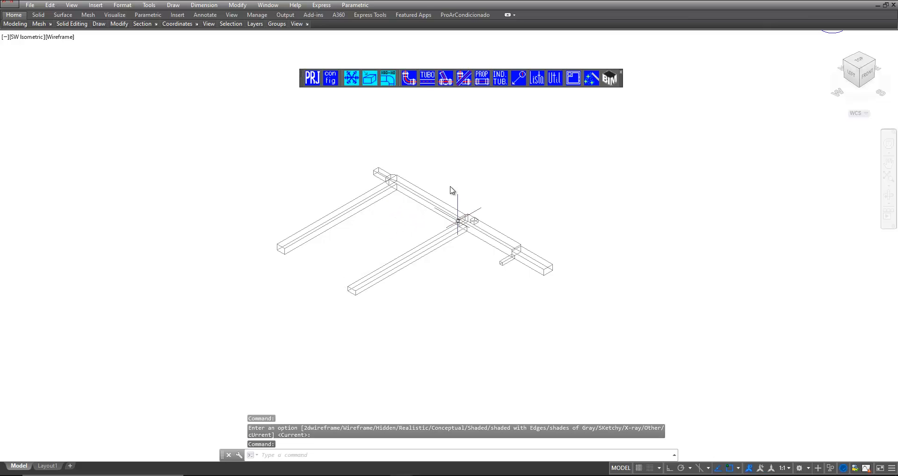
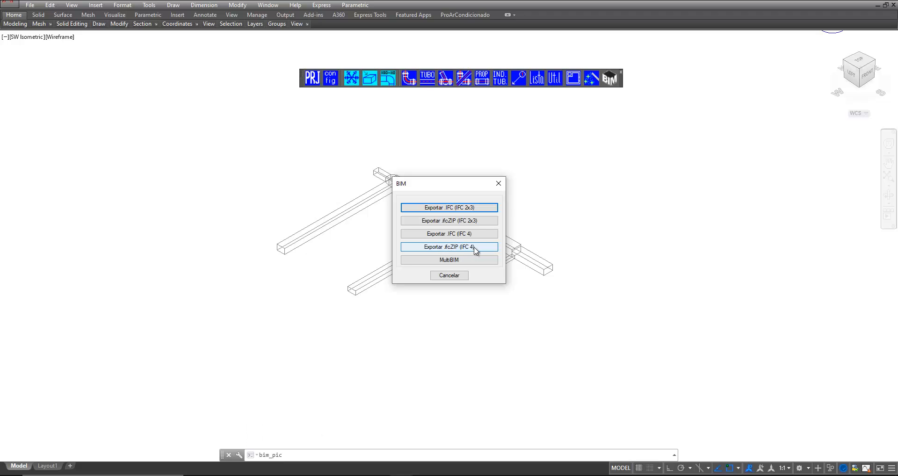
- Start an IFC 2x3 export in .IFC format and save it to the desktop as pl_residência_pl
{"action": "left_click", "coordinate": [456, 208]}
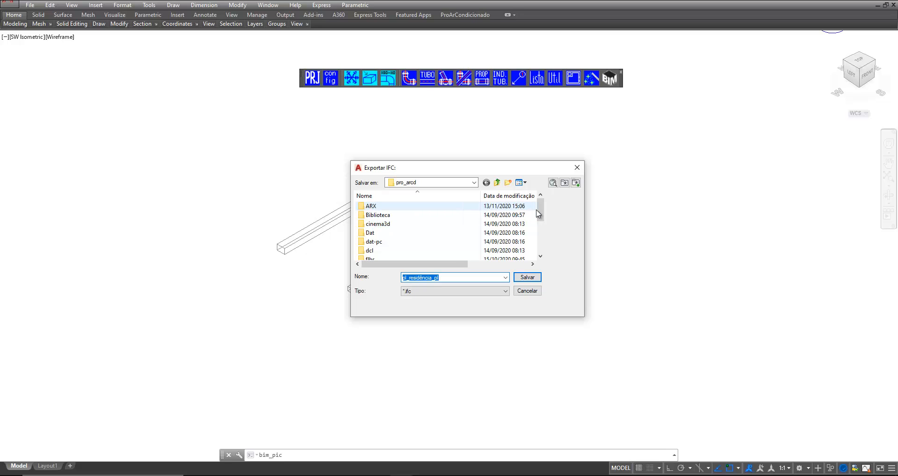
{"action": "left_click", "coordinate": [475, 184]}
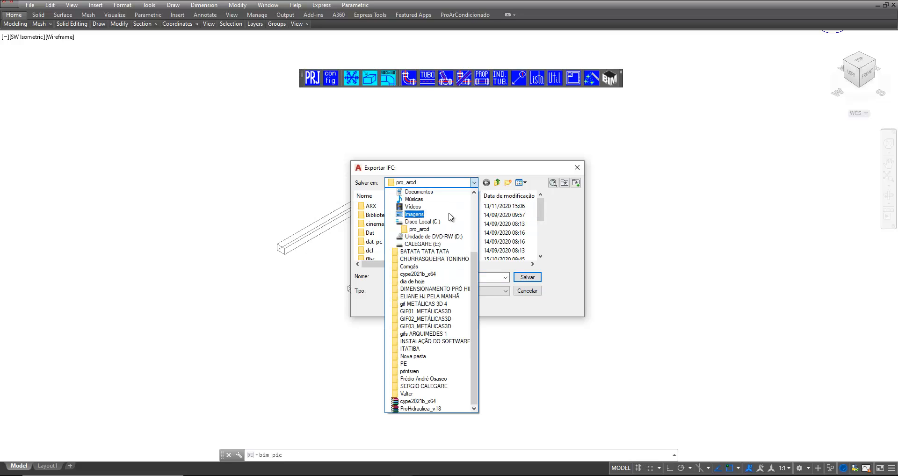
{"action": "left_click_drag", "start_coordinate": [476, 262], "coordinate": [476, 213]}
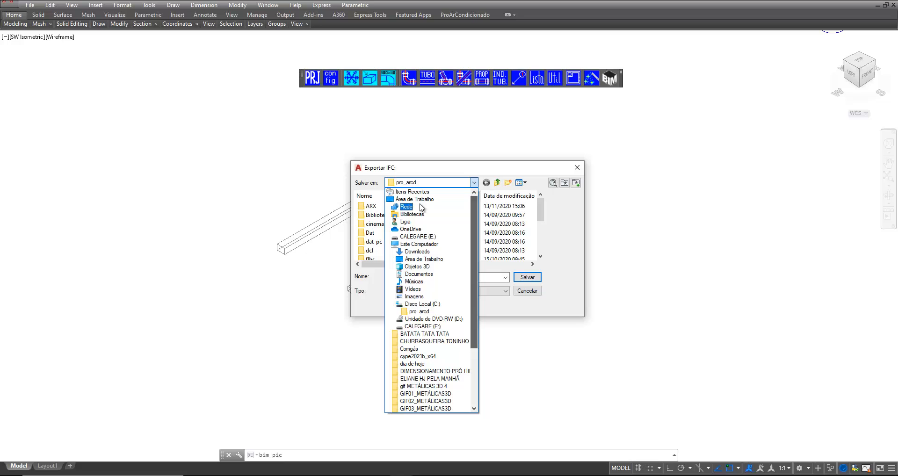
{"action": "left_click", "coordinate": [413, 191]}
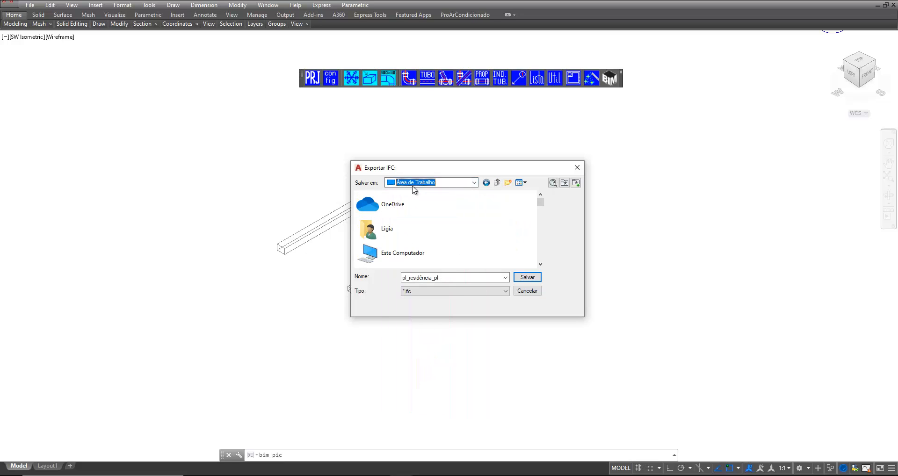
{"action": "left_click", "coordinate": [521, 280]}
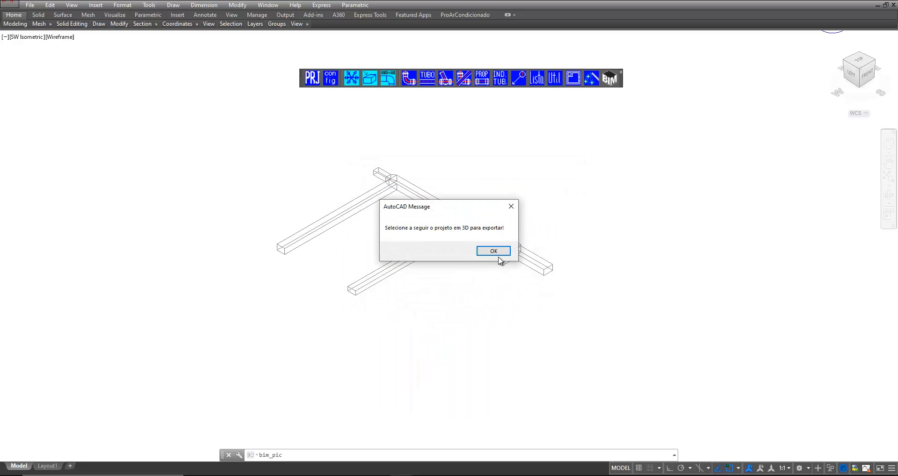
- Select all the 3D ducts for export, keeping the default floor reference point and the IFC base coordinate 0,0,0
{"action": "left_click", "coordinate": [496, 252]}
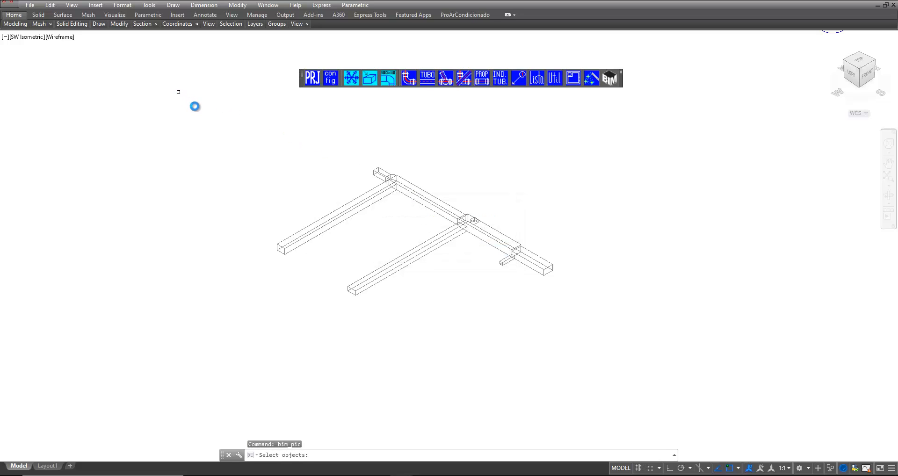
{"action": "left_click", "coordinate": [218, 114]}
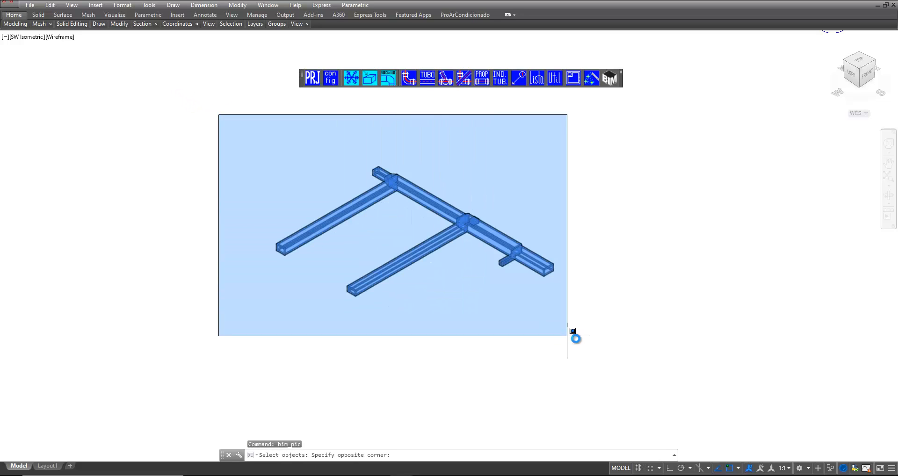
{"action": "left_click", "coordinate": [587, 339]}
{"action": "key", "text": "Return"}
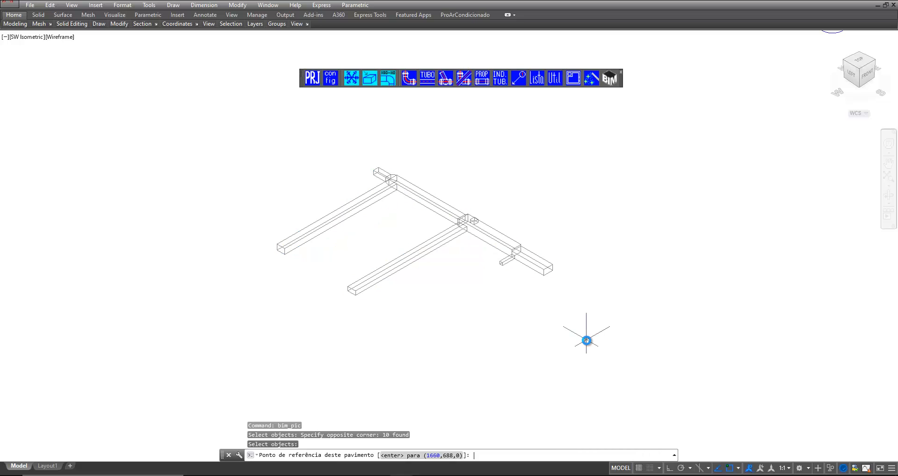
{"action": "key", "text": "Return"}
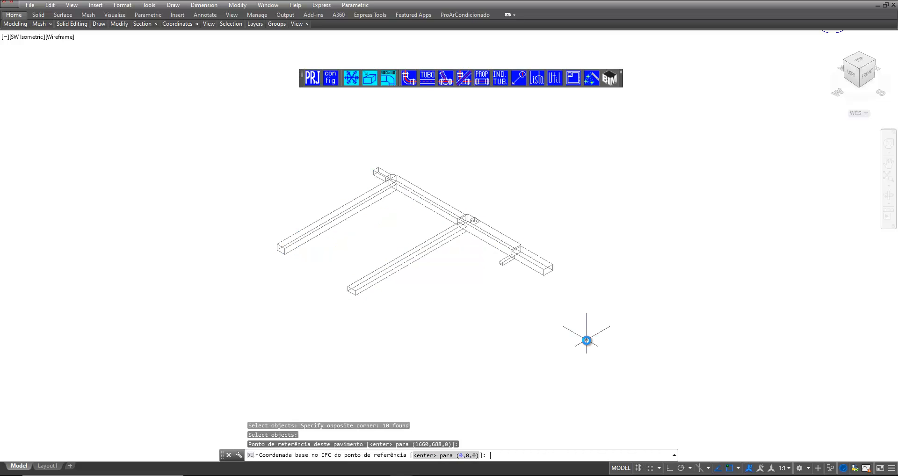
{"action": "key", "text": "Return"}
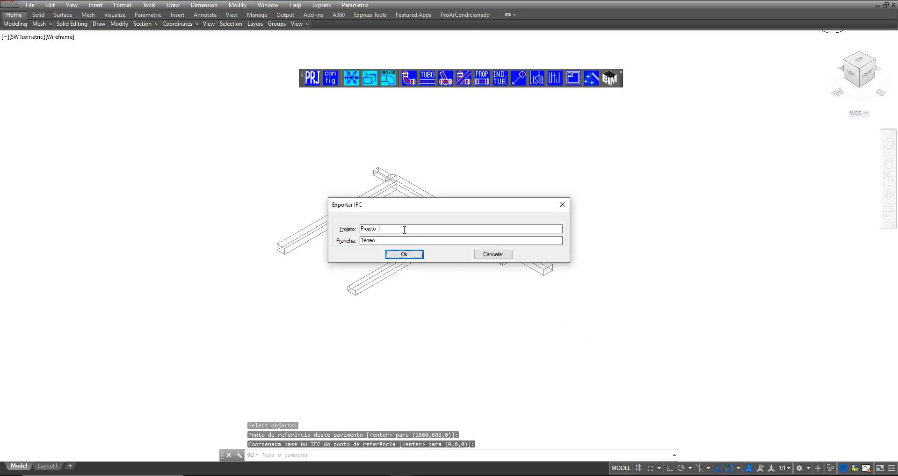
- Create the IFC file with the project name Projeto 1 and the sheet name Terreo
{"action": "key", "text": "Tab"}
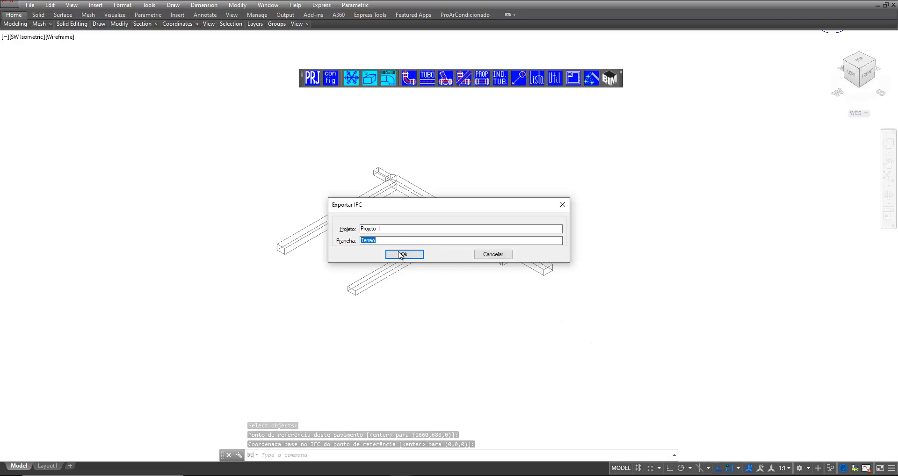
{"action": "left_click", "coordinate": [398, 253]}
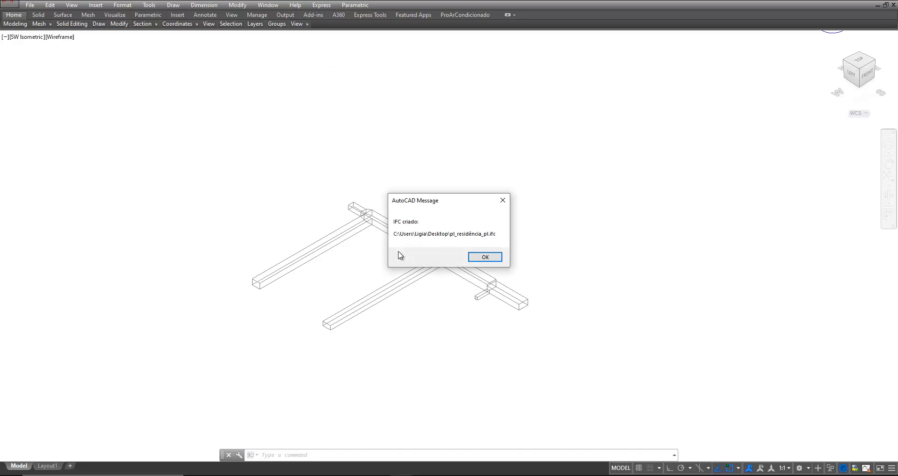
{"action": "left_click", "coordinate": [485, 257]}
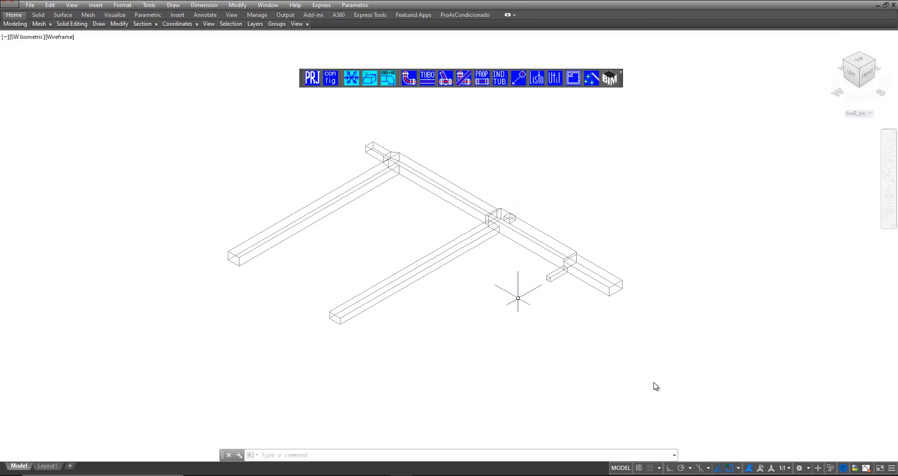
- Open the exported pl_residência_pl.ifc from the desktop in the IFC viewer, dismiss the error report and view the duct model up close
{"action": "key", "text": "super+d"}
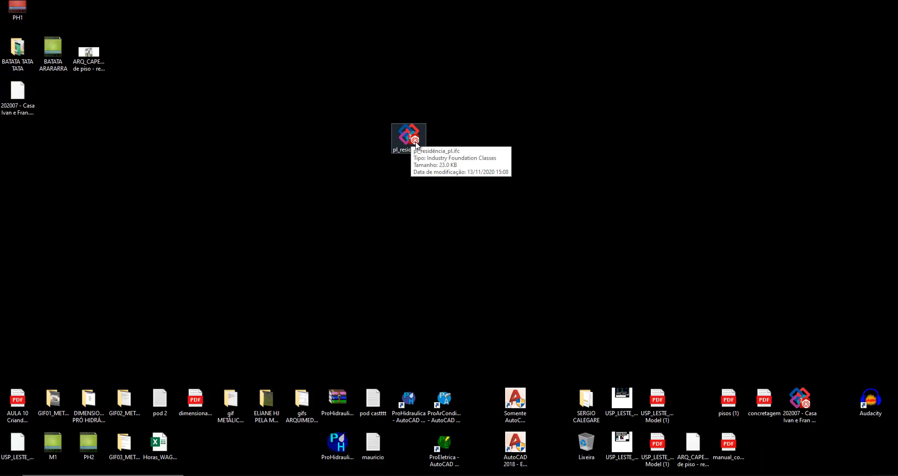
{"action": "double_click", "coordinate": [403, 142]}
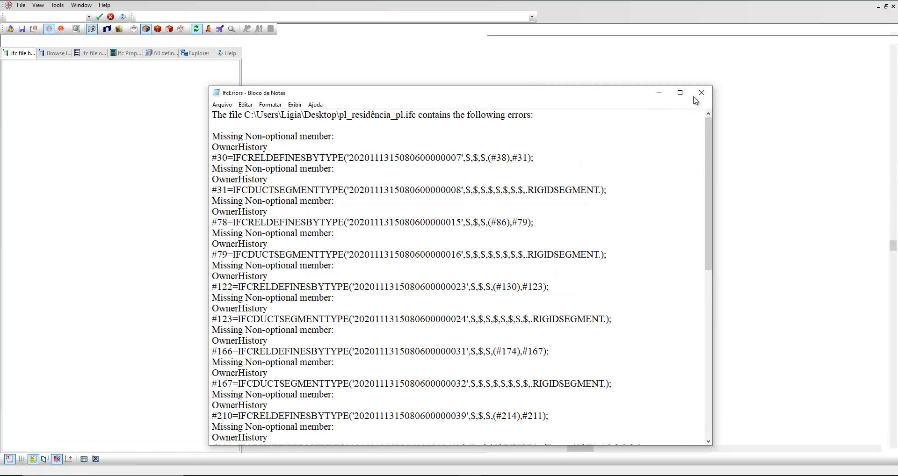
{"action": "left_click", "coordinate": [700, 93]}
{"action": "middle_click_drag", "start_coordinate": [500, 192], "coordinate": [592, 253]}
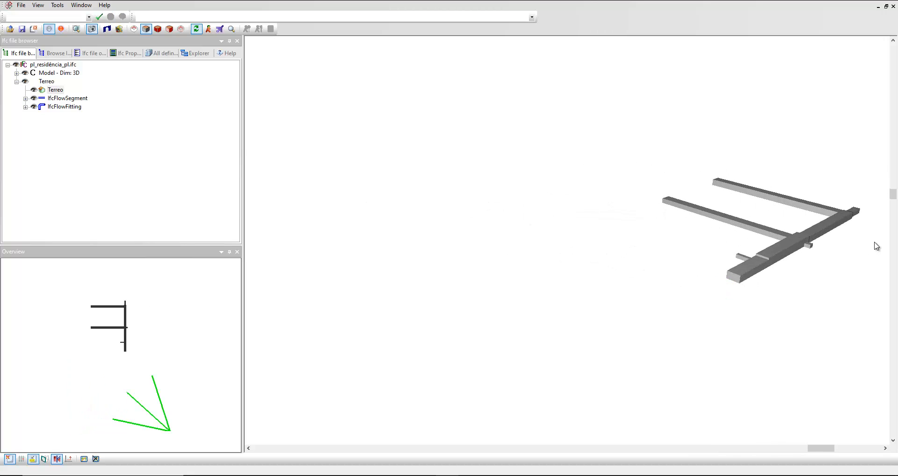
{"action": "middle_click_drag", "start_coordinate": [819, 249], "coordinate": [716, 250]}
{"action": "scroll", "coordinate": [691, 273], "scroll_direction": "up", "scroll_amount": 4}
{"action": "scroll", "coordinate": [688, 274], "scroll_direction": "up", "scroll_amount": 2}
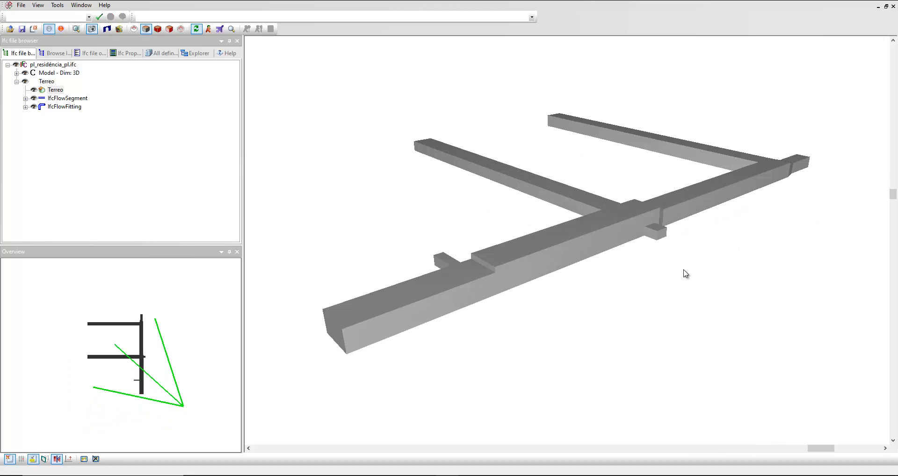
- Inspect the IFC model's elements: the two short branch ducts and the first Redução/Expansão fitting under IfcFlowFitting
{"action": "left_click", "coordinate": [447, 261]}
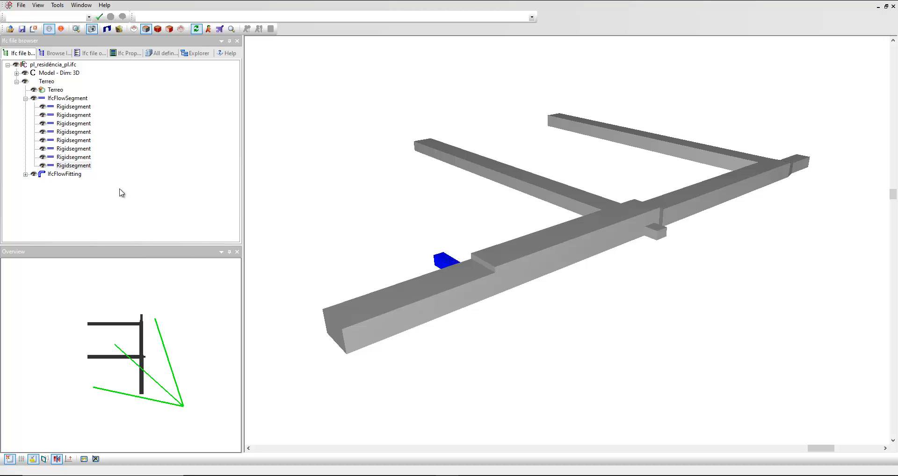
{"action": "left_click", "coordinate": [26, 174]}
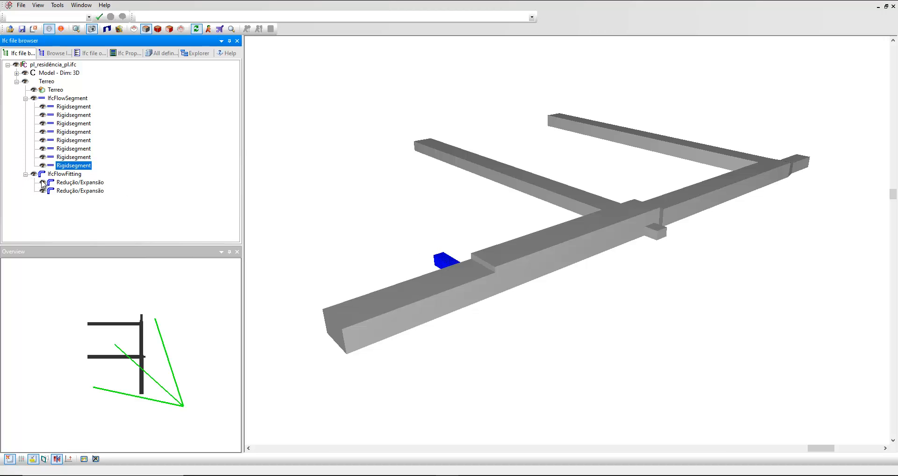
{"action": "left_click", "coordinate": [56, 184]}
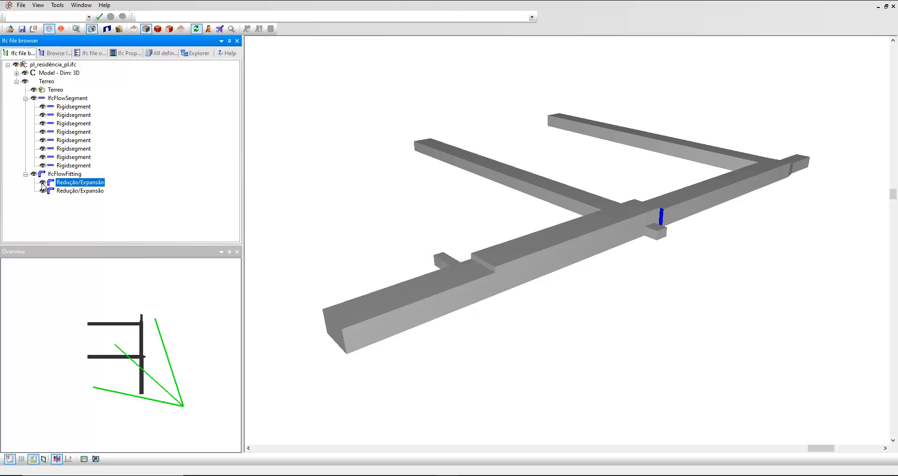
{"action": "left_click", "coordinate": [656, 233]}
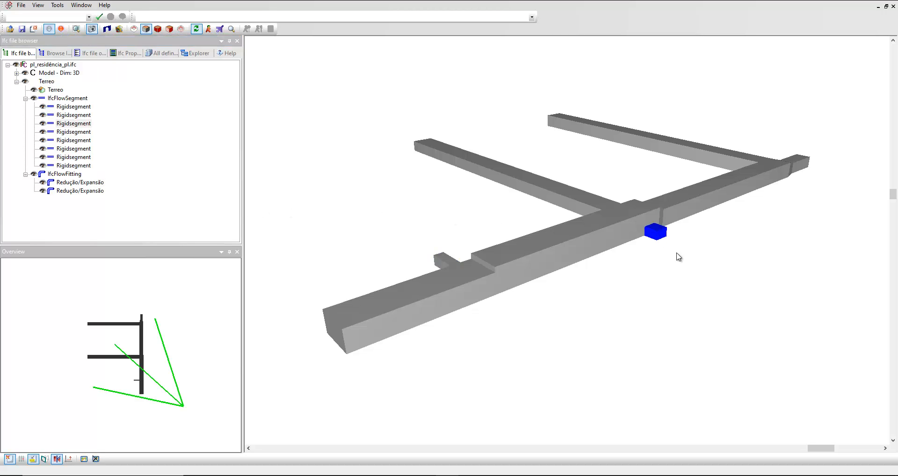